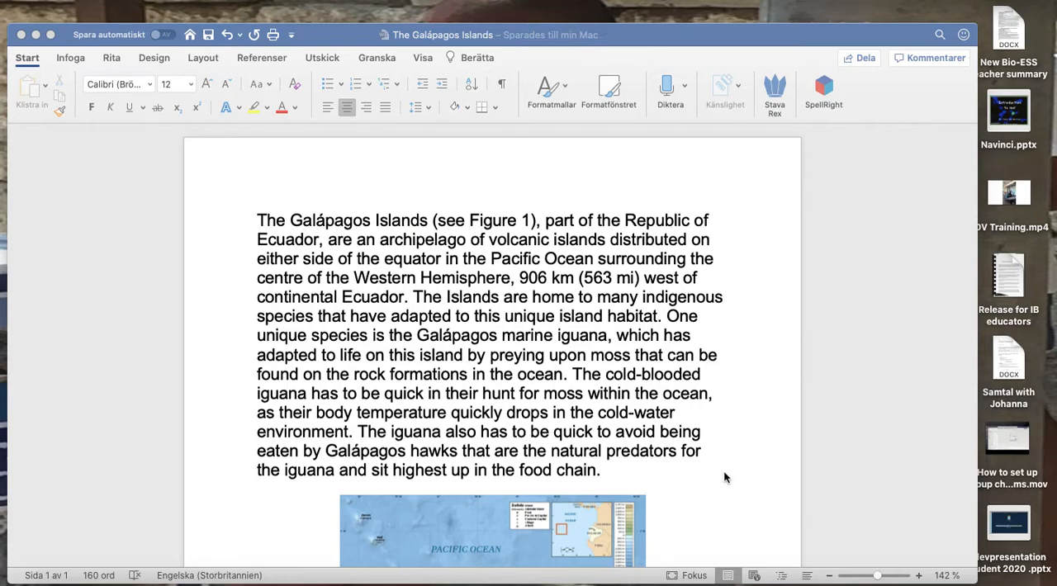
Read through the Galápagos Islands text and examine the map figure with its caption.
{"action": "scroll", "coordinate": [724, 476], "scroll_direction": "down", "scroll_amount": 8}
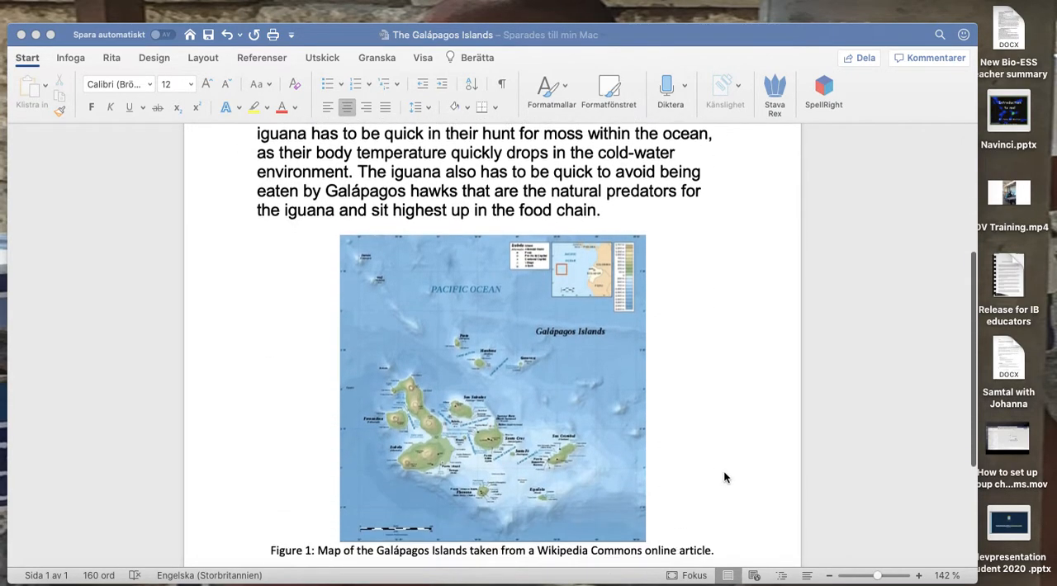
{"action": "scroll", "coordinate": [724, 477], "scroll_direction": "up", "scroll_amount": 7}
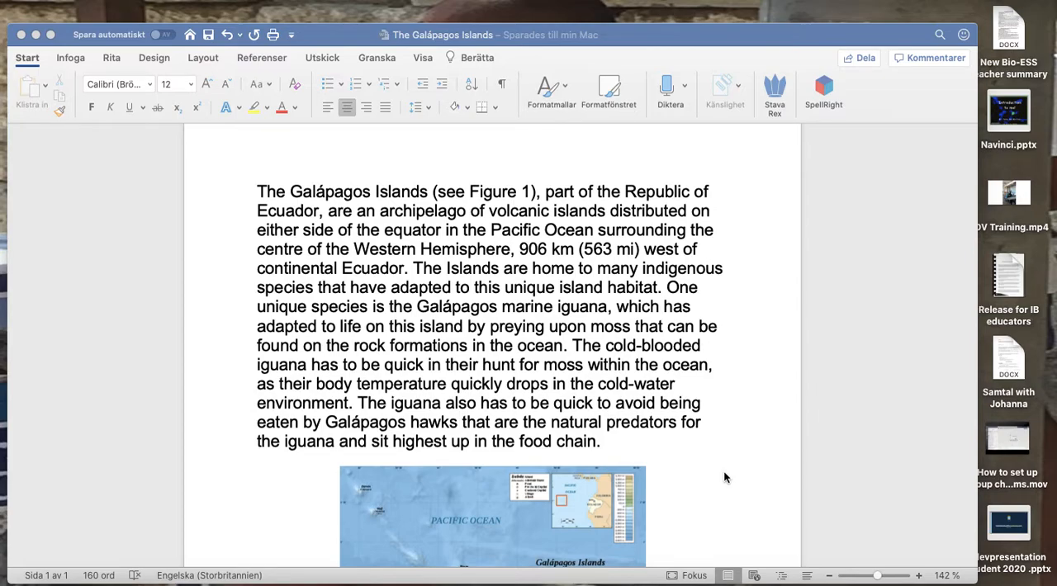
{"action": "scroll", "coordinate": [724, 477], "scroll_direction": "down", "scroll_amount": 6}
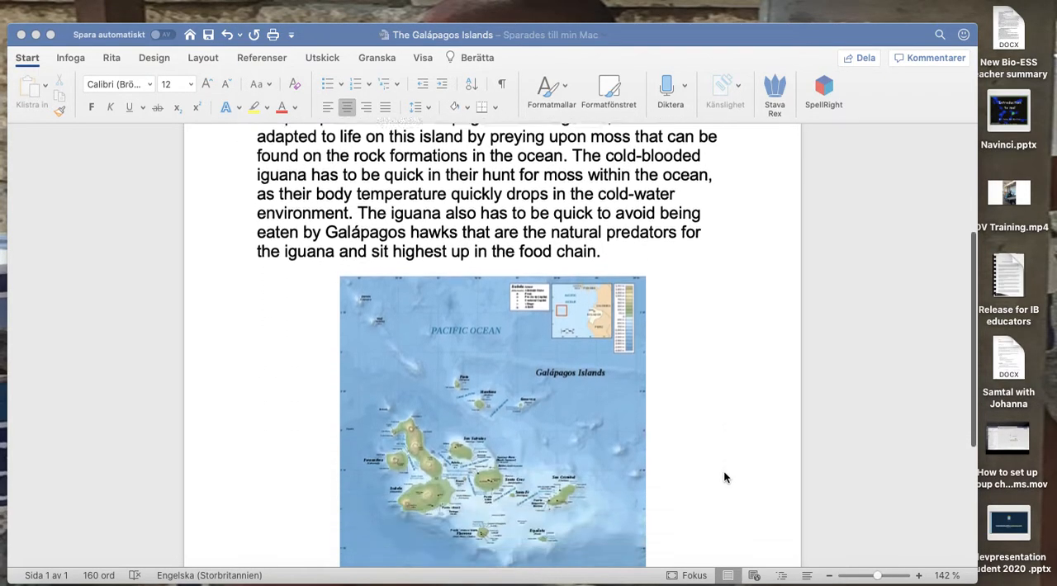
{"action": "scroll", "coordinate": [724, 477], "scroll_direction": "down", "scroll_amount": 1}
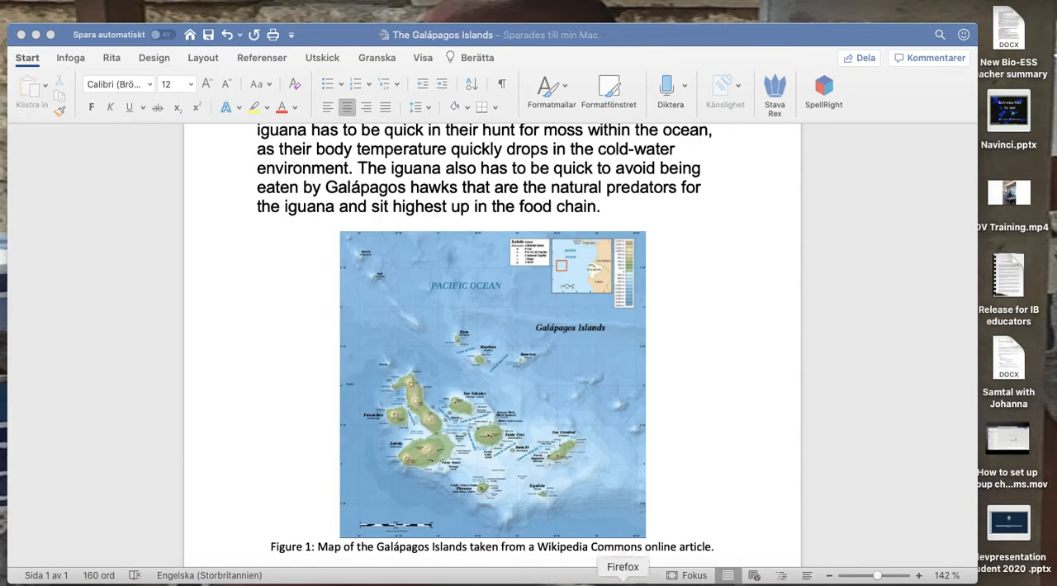
Switch to Firefox and open the Mendeley website at mendeley.com.
{"action": "left_click", "coordinate": [622, 582]}
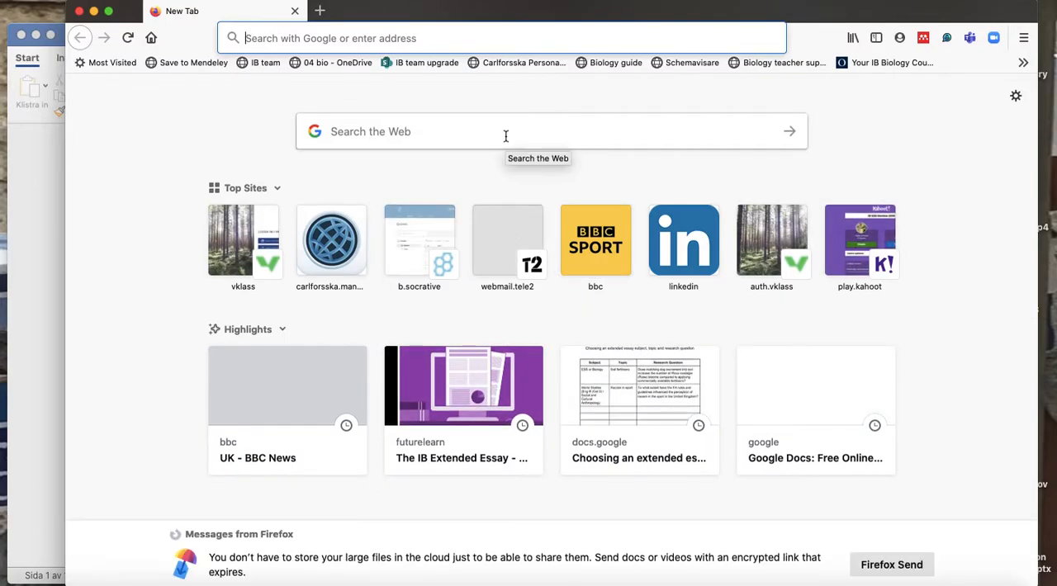
{"action": "type", "text": "mendeley.com/"}
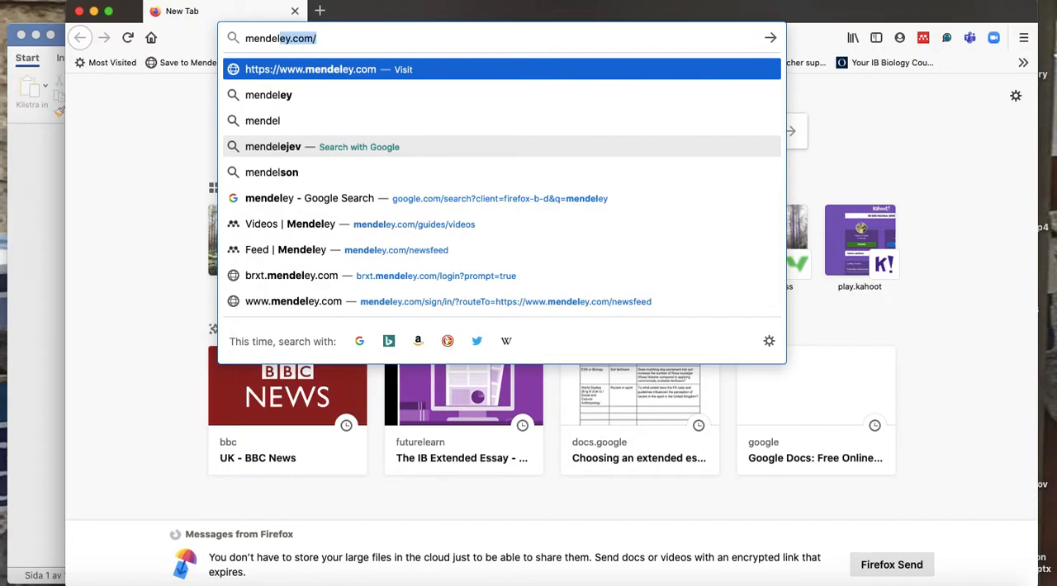
{"action": "key", "text": "Return"}
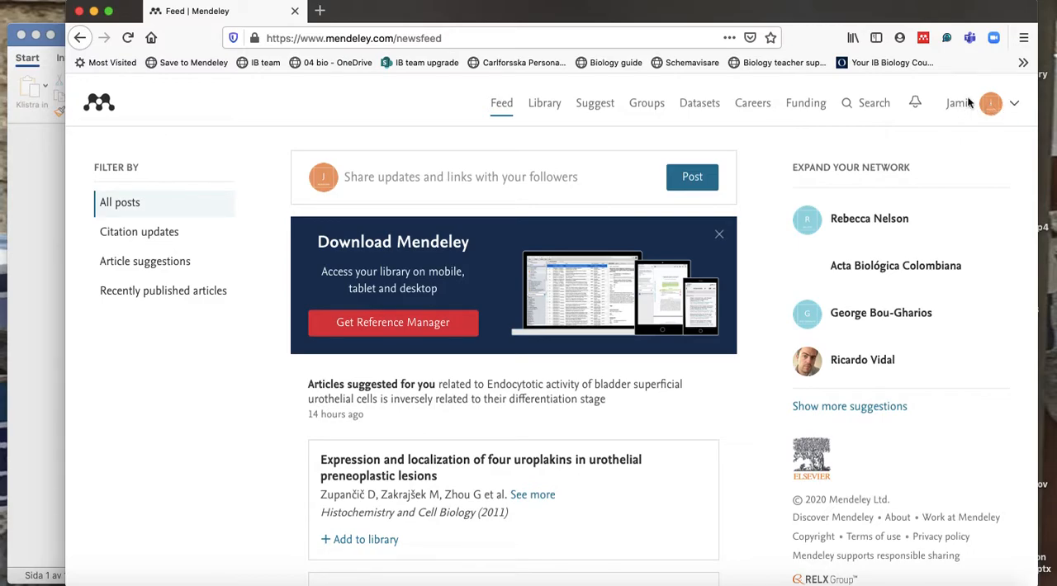
Reload mendeley.com without the newsfeed path and log out of the Mendeley account.
{"action": "left_click", "coordinate": [445, 38]}
{"action": "left_click_drag", "start_coordinate": [396, 39], "coordinate": [479, 43]}
{"action": "key", "text": "BackSpace"}
{"action": "key", "text": "Return"}
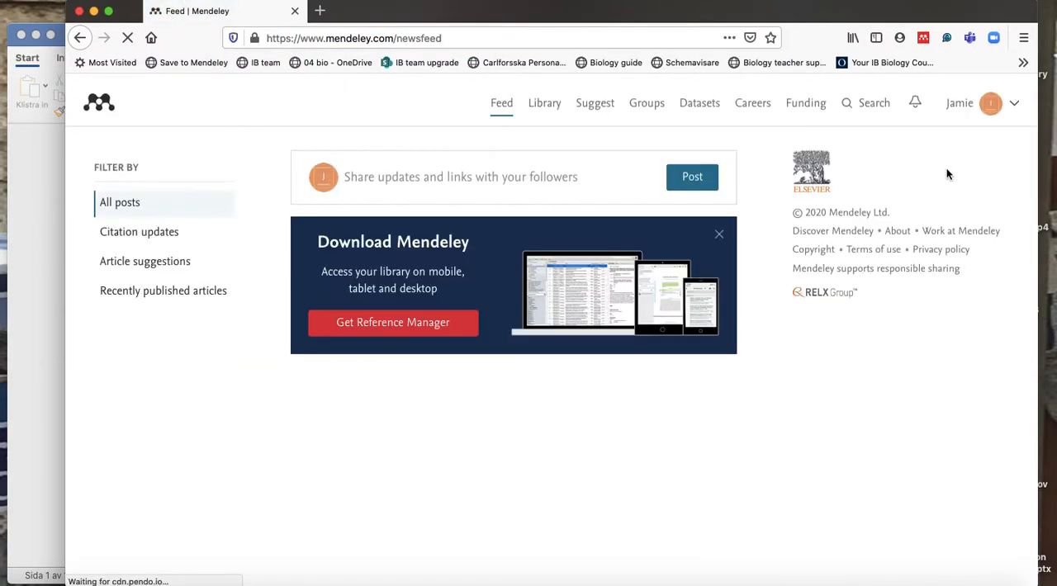
{"action": "left_click", "coordinate": [1013, 104]}
{"action": "left_click", "coordinate": [941, 236]}
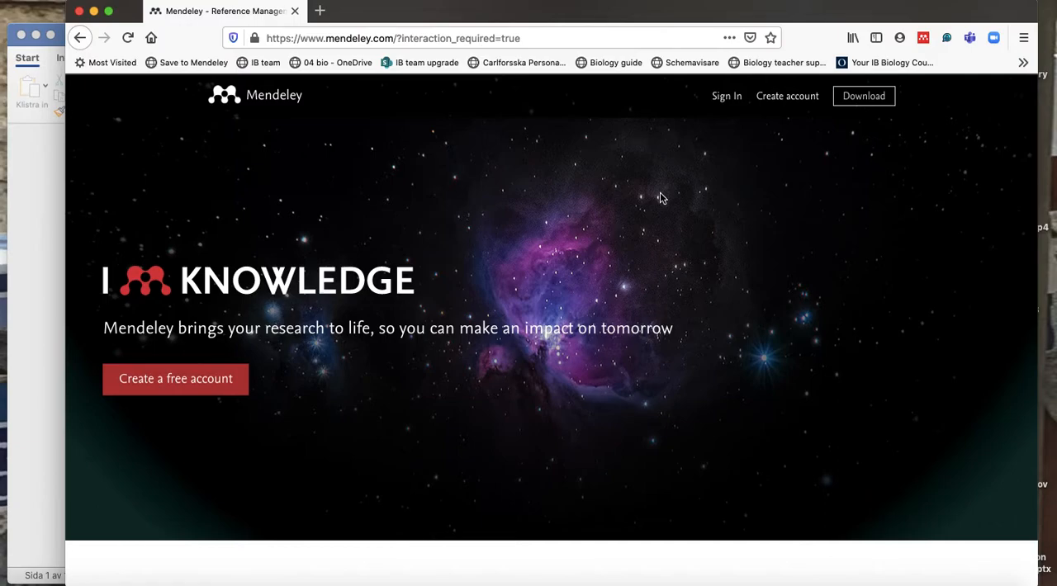
Look over the Mendeley homepage, including the footer links for products, support and downloads.
{"action": "scroll", "coordinate": [659, 194], "scroll_direction": "down", "scroll_amount": 10}
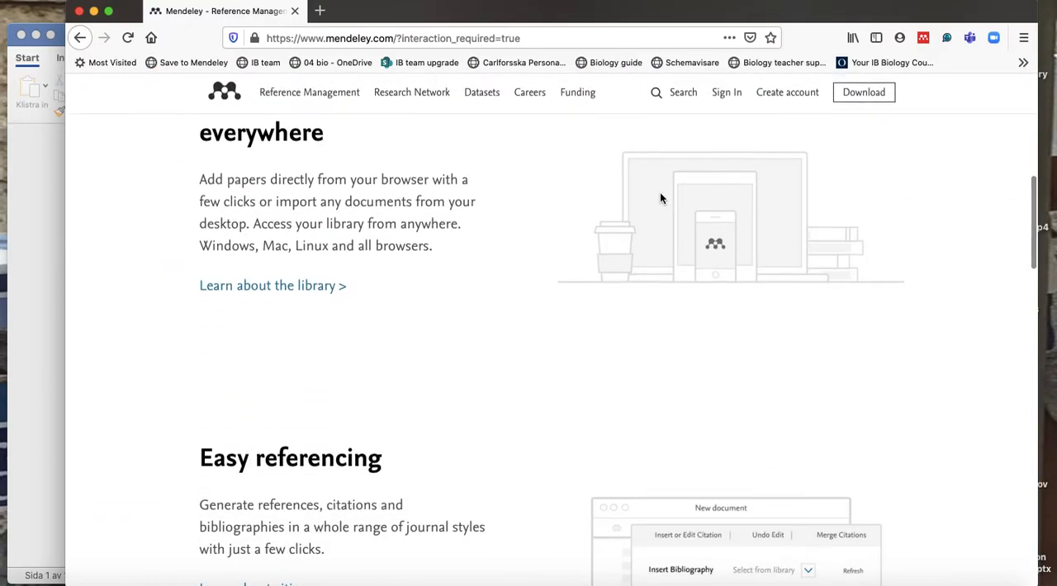
{"action": "scroll", "coordinate": [659, 198], "scroll_direction": "up", "scroll_amount": 10}
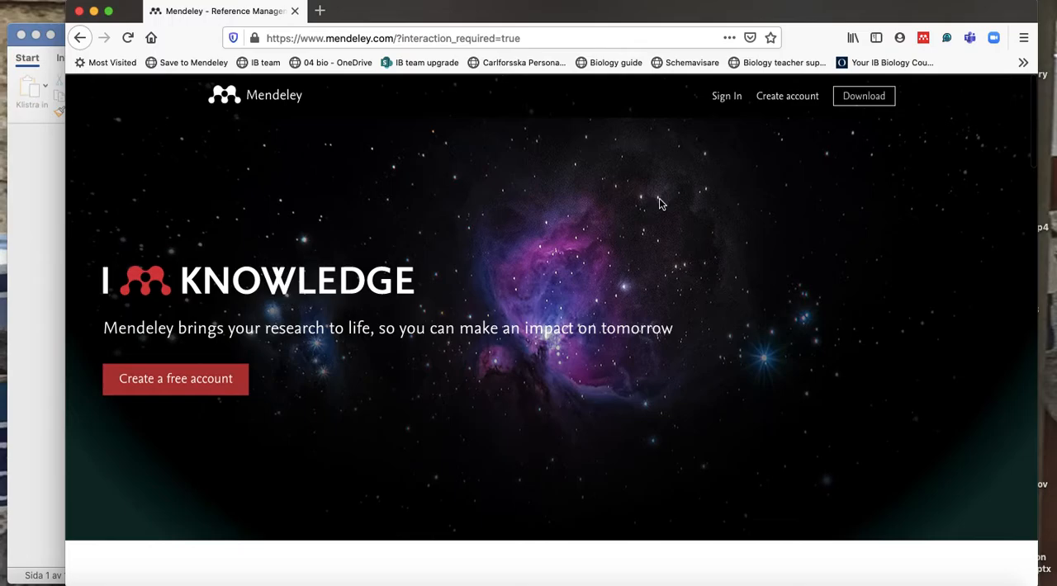
{"action": "scroll", "coordinate": [660, 202], "scroll_direction": "down", "scroll_amount": 20}
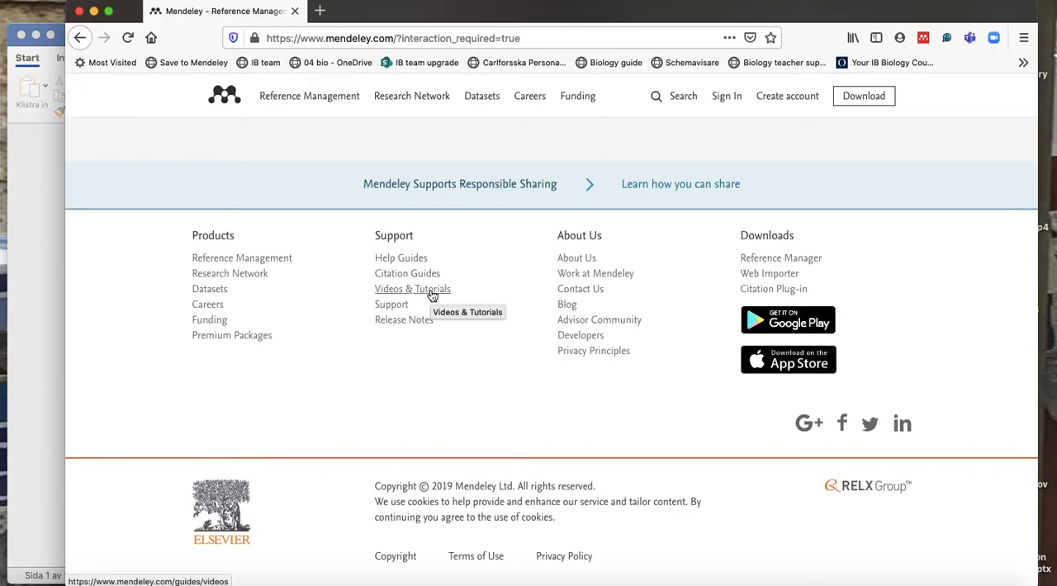
{"action": "scroll", "coordinate": [430, 294], "scroll_direction": "up", "scroll_amount": 20}
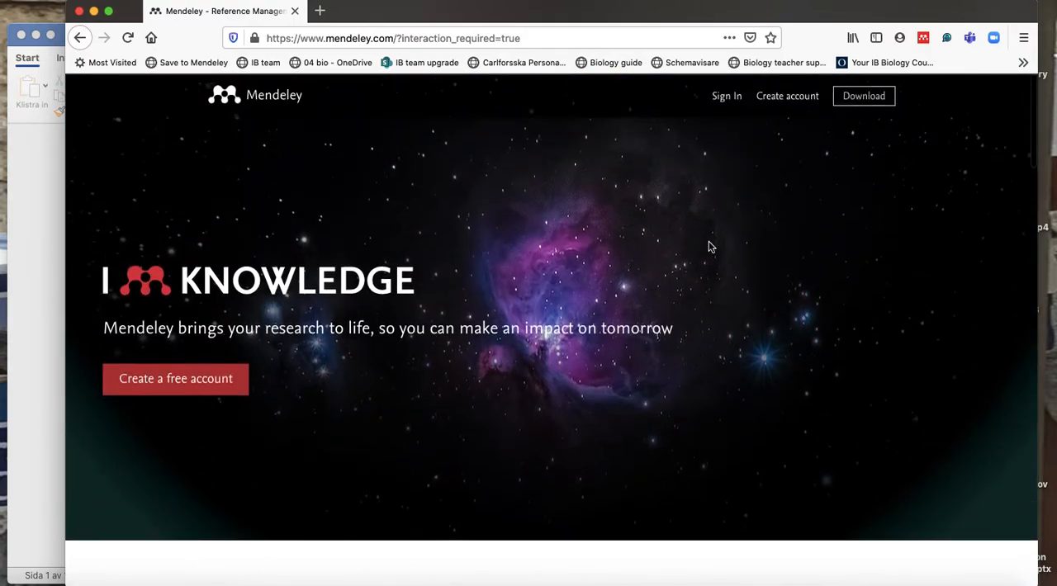
Open the Mendeley account page, view and close the email entry form, and sign in with the saved credentials.
{"action": "left_click", "coordinate": [795, 102]}
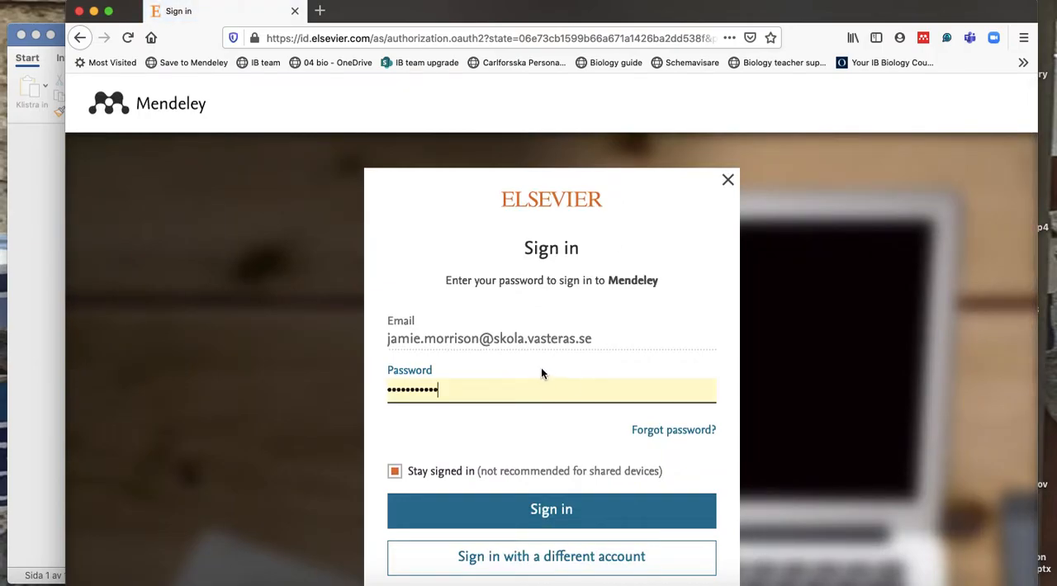
{"action": "scroll", "coordinate": [541, 368], "scroll_direction": "down", "scroll_amount": 3}
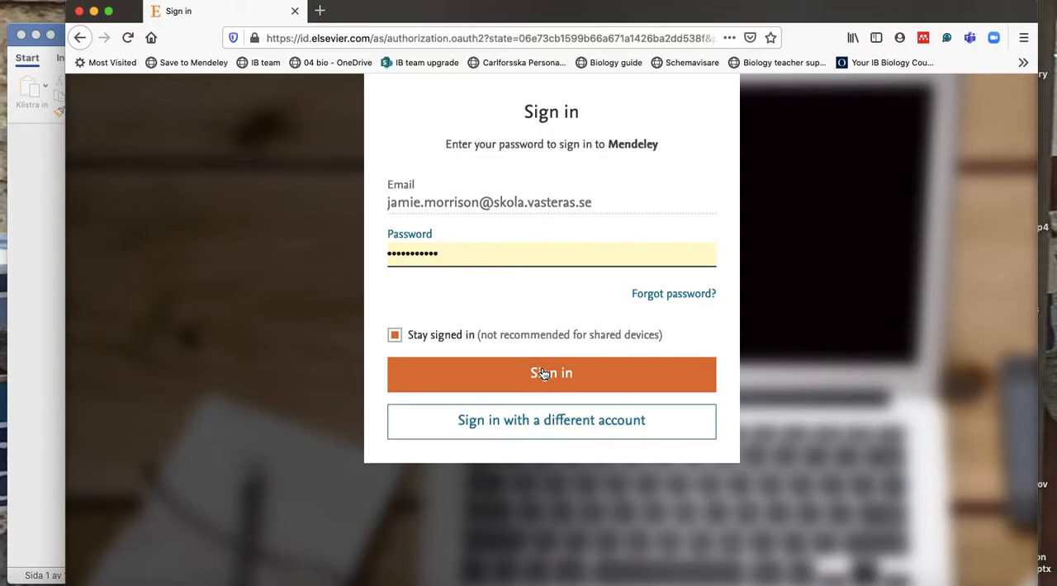
{"action": "left_click", "coordinate": [543, 373]}
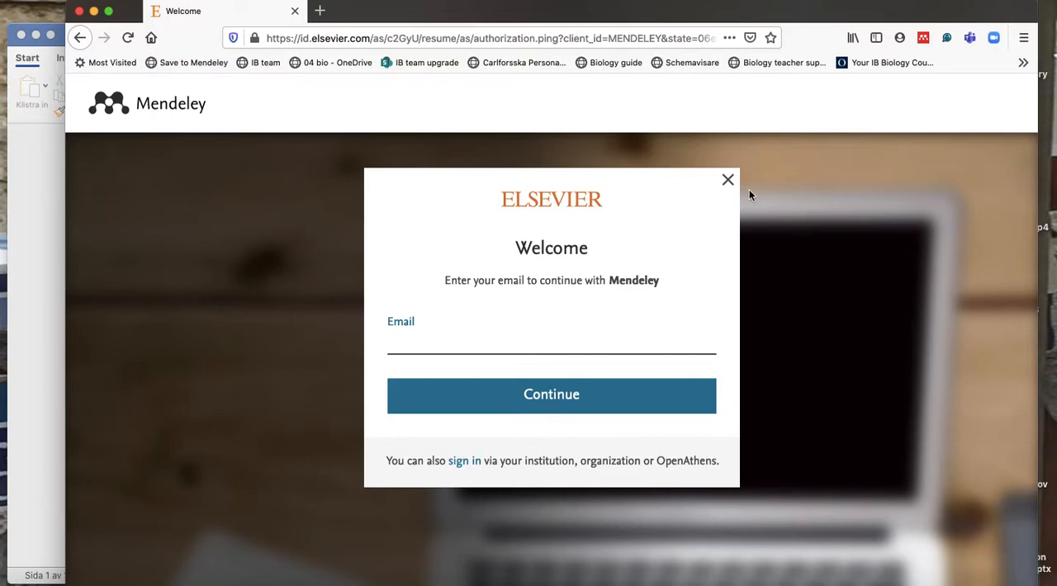
{"action": "left_click", "coordinate": [727, 182]}
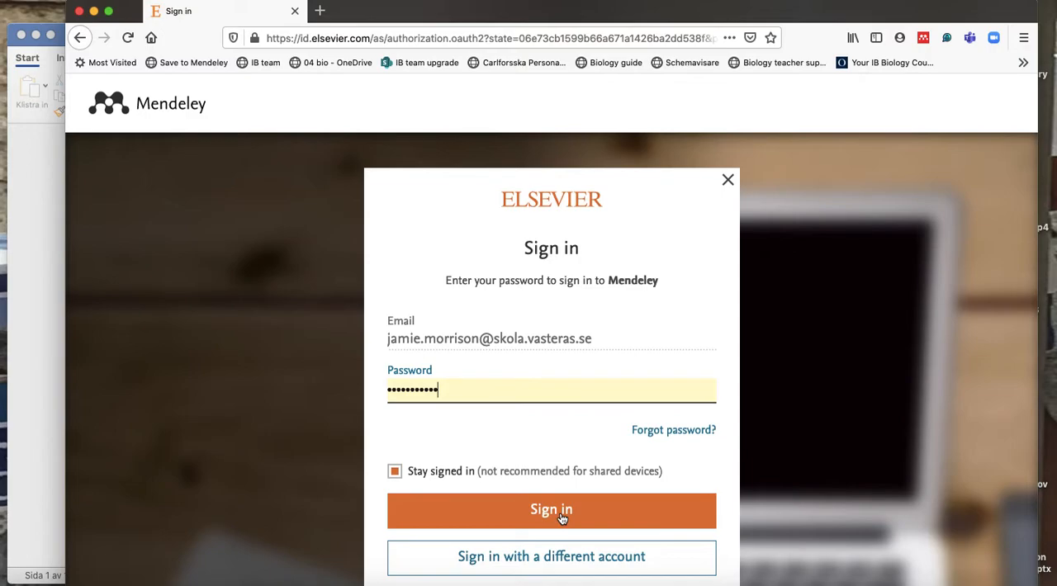
{"action": "left_click", "coordinate": [560, 516]}
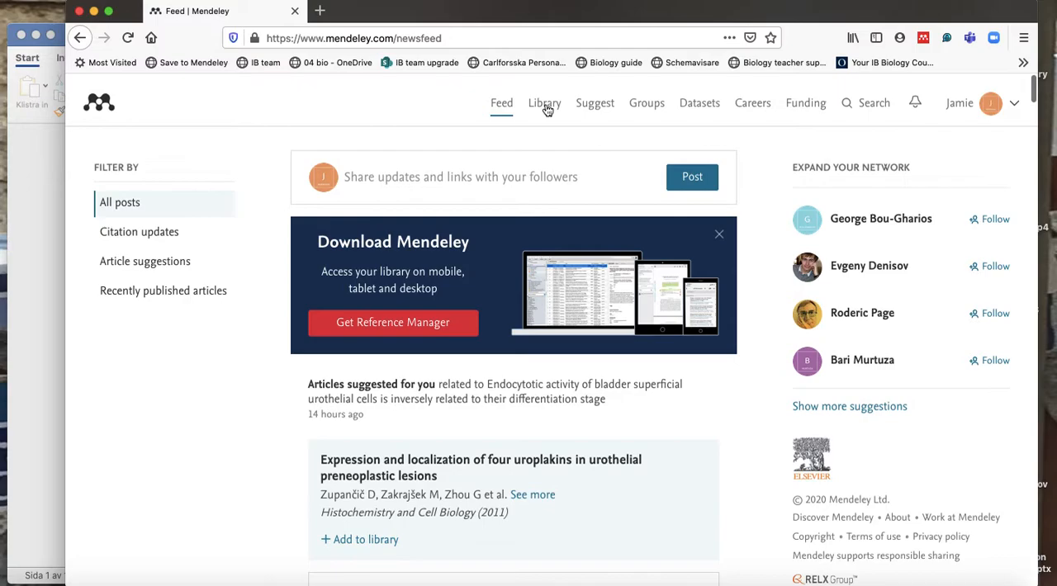
Open the Mendeley library and dismiss its welcome message.
{"action": "left_click", "coordinate": [546, 106]}
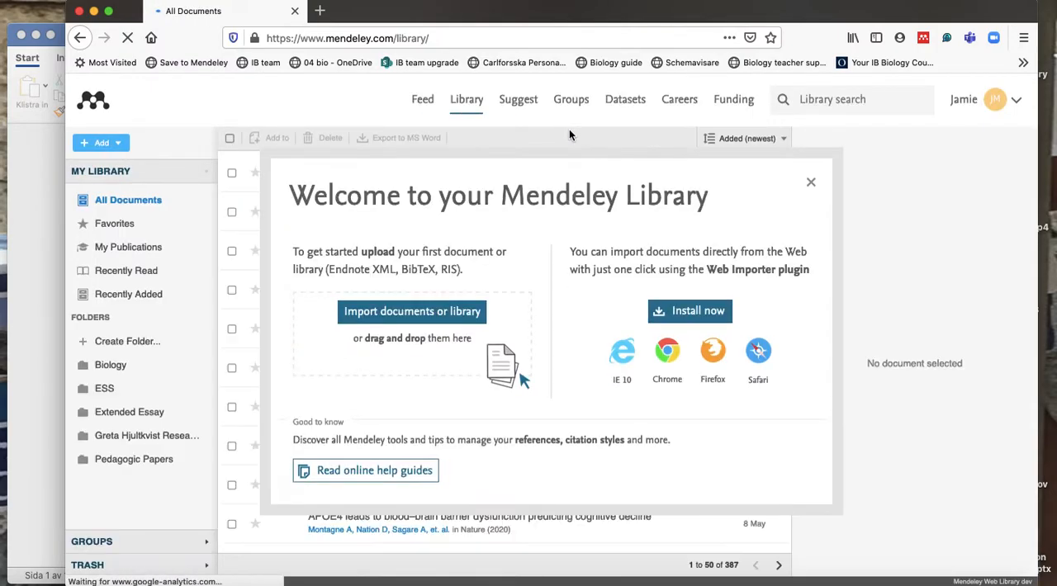
{"action": "left_click", "coordinate": [810, 182]}
{"action": "left_click", "coordinate": [424, 186]}
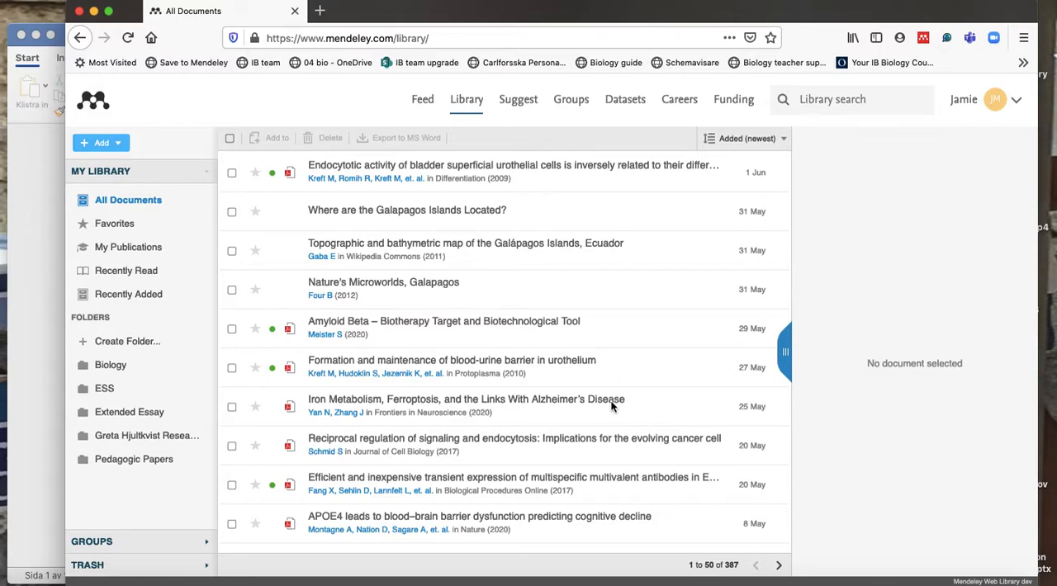
Log out of Mendeley and open the Reference Manager download page from the homepage footer.
{"action": "left_click", "coordinate": [1016, 101]}
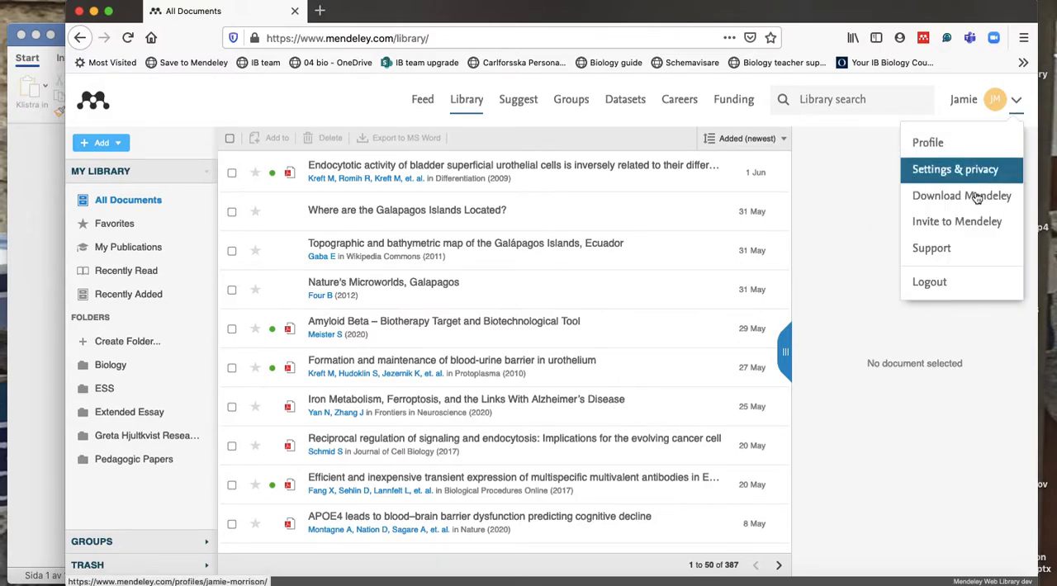
{"action": "left_click", "coordinate": [938, 281]}
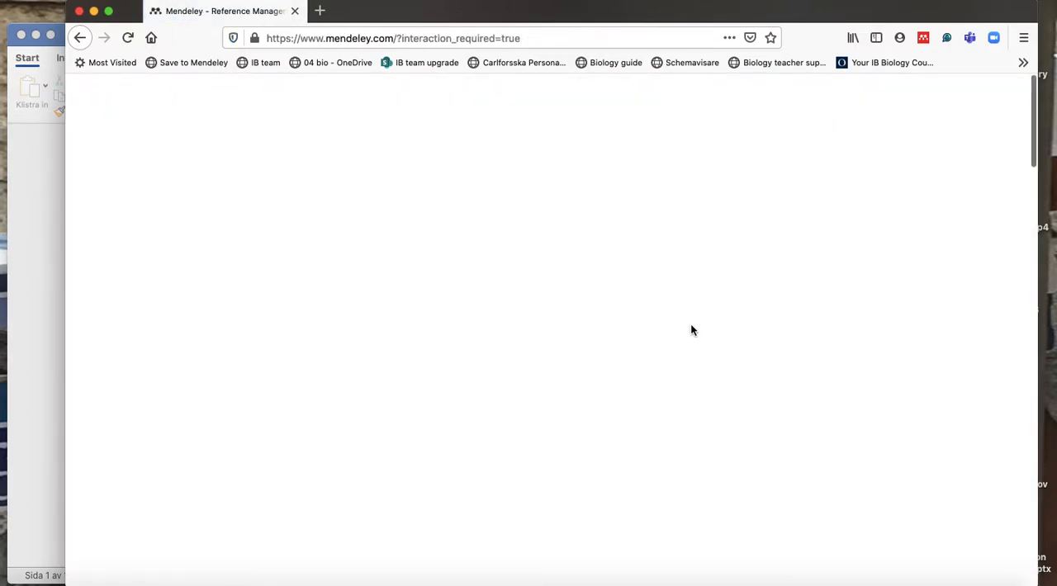
{"action": "scroll", "coordinate": [691, 329], "scroll_direction": "down", "scroll_amount": 20}
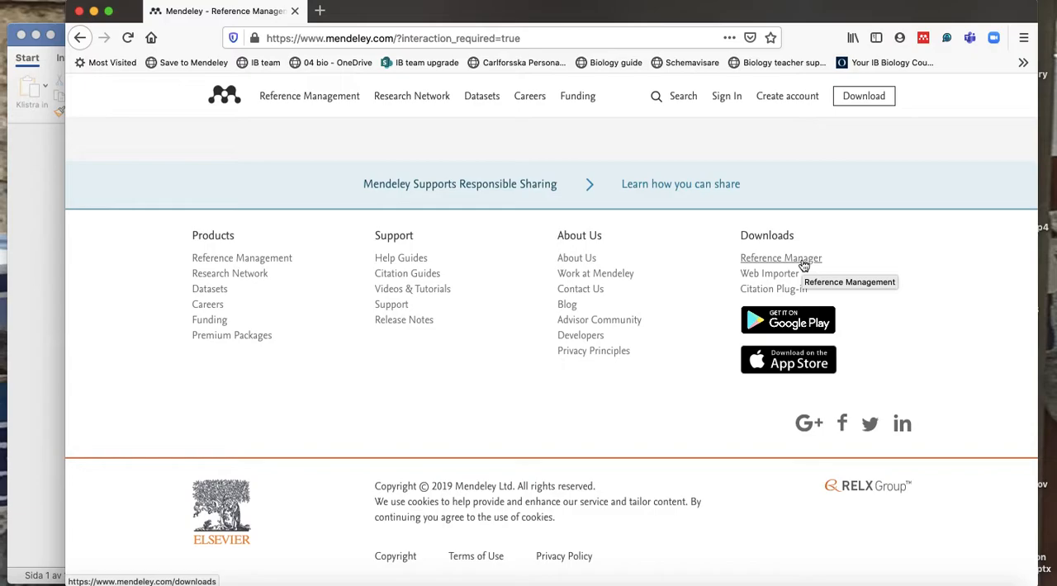
{"action": "left_click", "coordinate": [803, 260]}
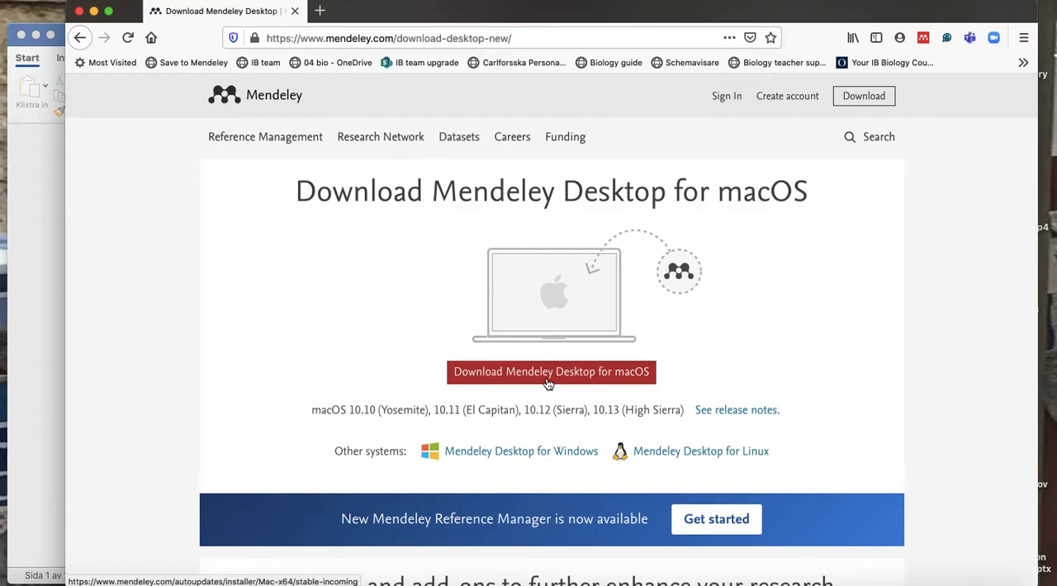
Sign back in to Mendeley with the saved credentials and view the Biology and ESS folders in the library.
{"action": "left_click", "coordinate": [725, 98]}
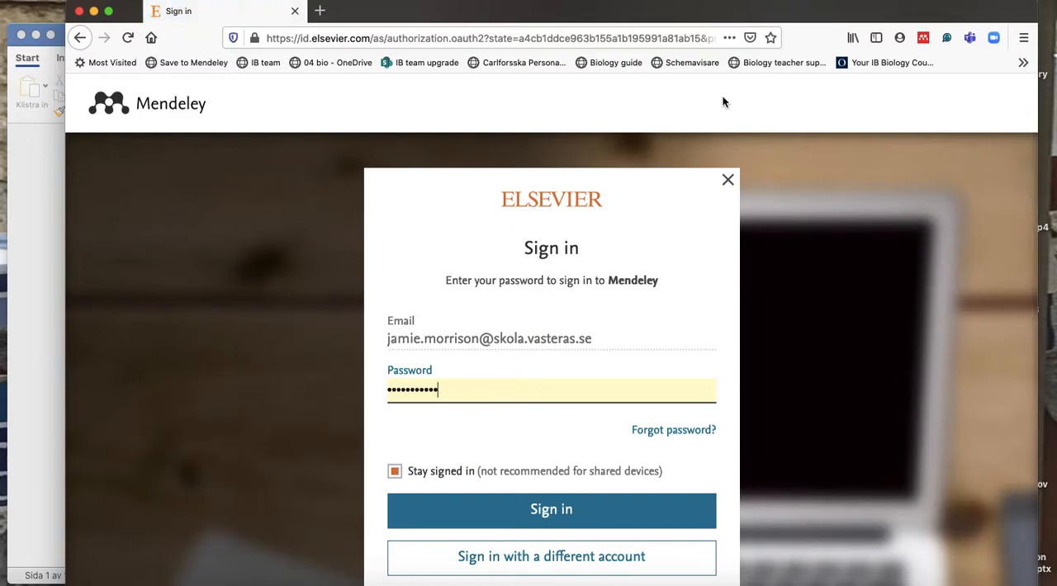
{"action": "left_click", "coordinate": [553, 512]}
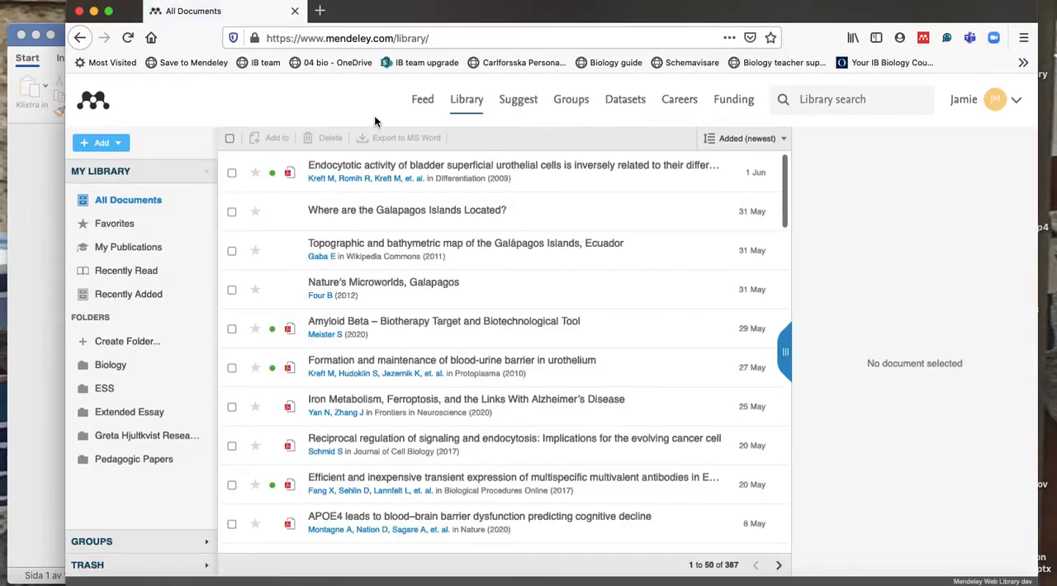
{"action": "left_click", "coordinate": [120, 365]}
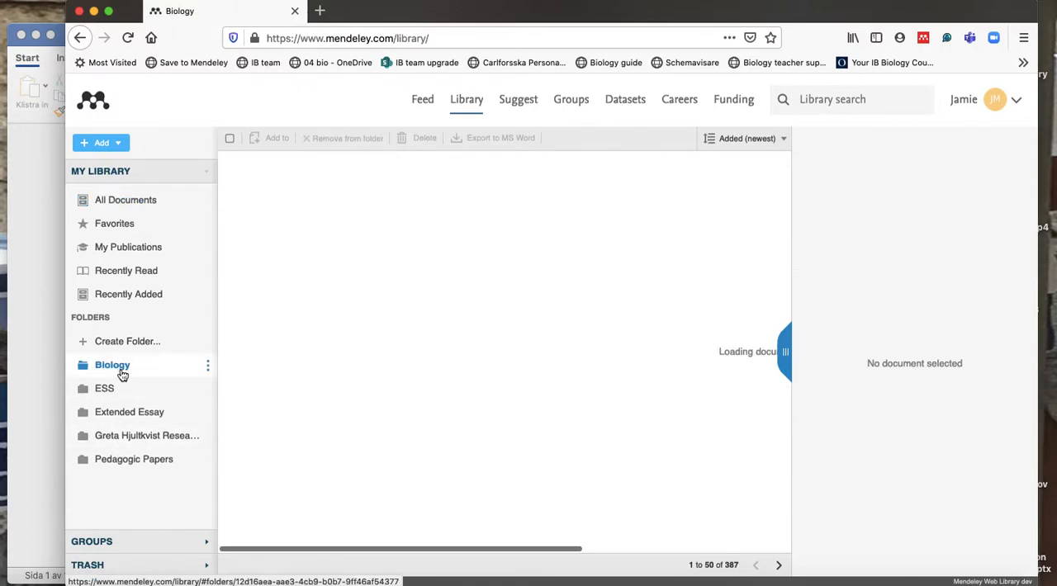
{"action": "left_click", "coordinate": [120, 389]}
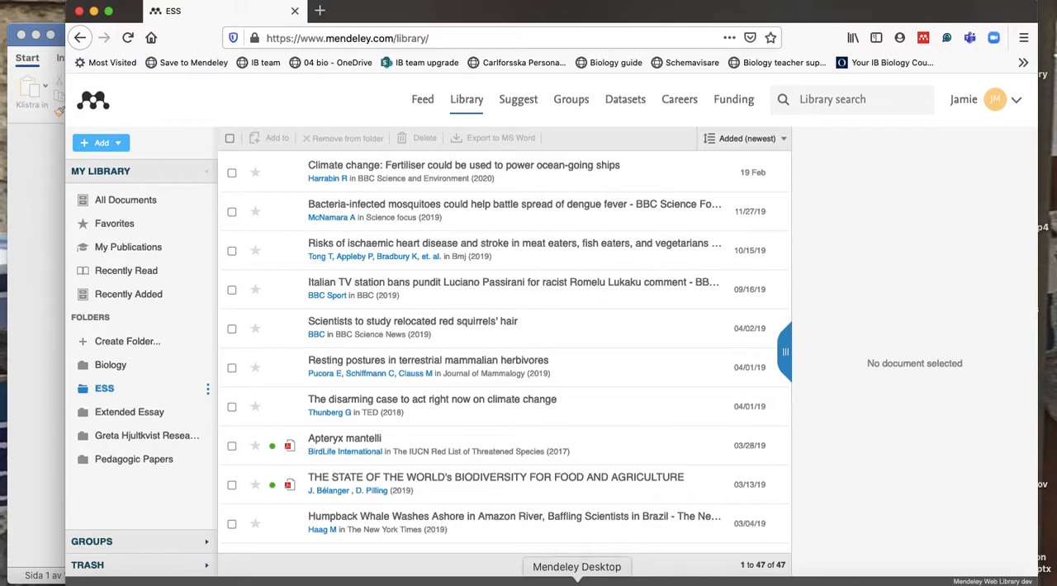
Switch to Mendeley Desktop and reposition its window so the whole document list is in view.
{"action": "left_click", "coordinate": [577, 583]}
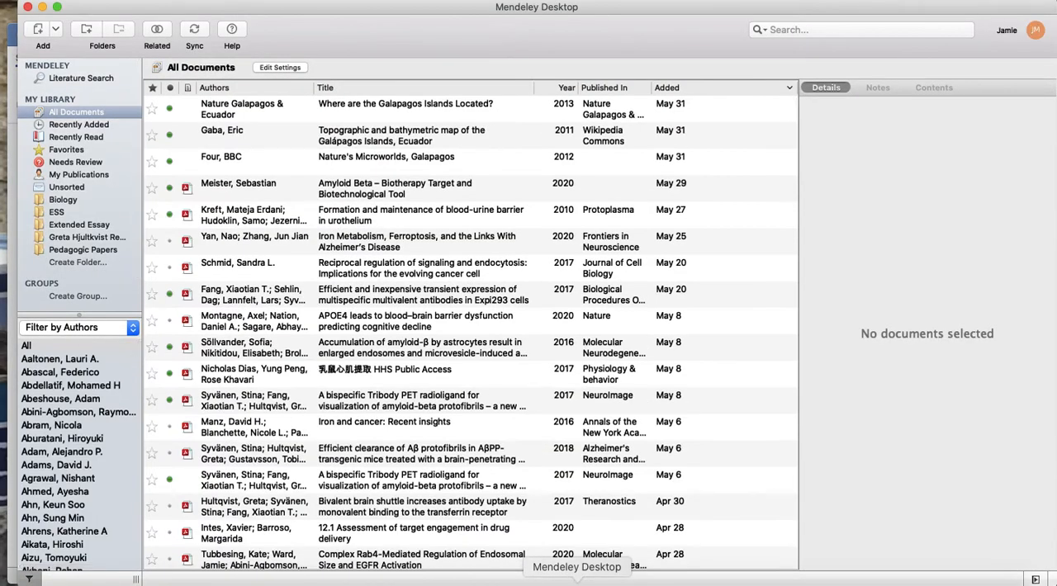
{"action": "double_click", "coordinate": [358, 8]}
{"action": "left_click_drag", "start_coordinate": [575, 144], "coordinate": [835, 306]}
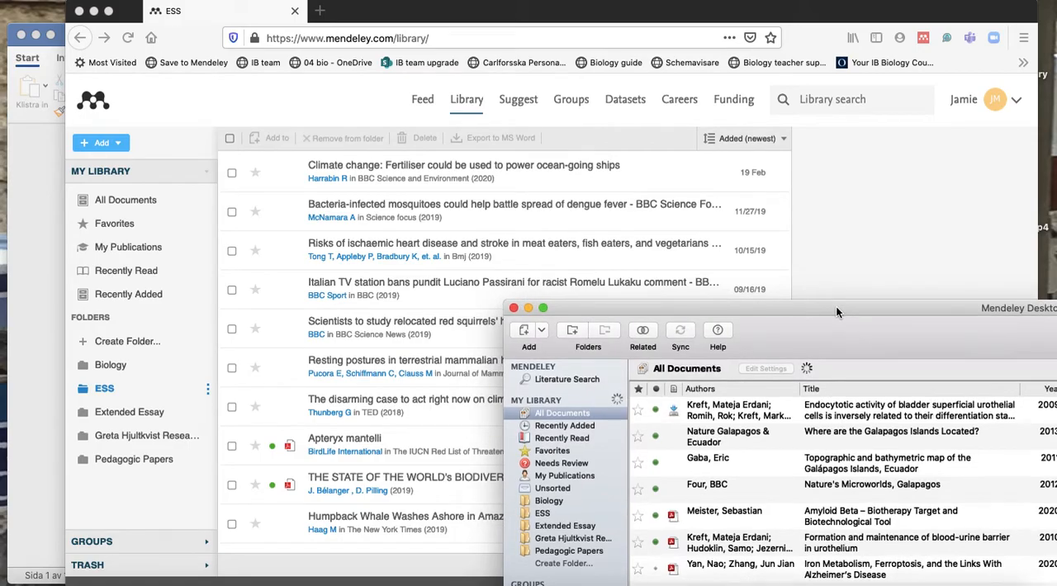
{"action": "left_click_drag", "start_coordinate": [836, 306], "coordinate": [333, 5]}
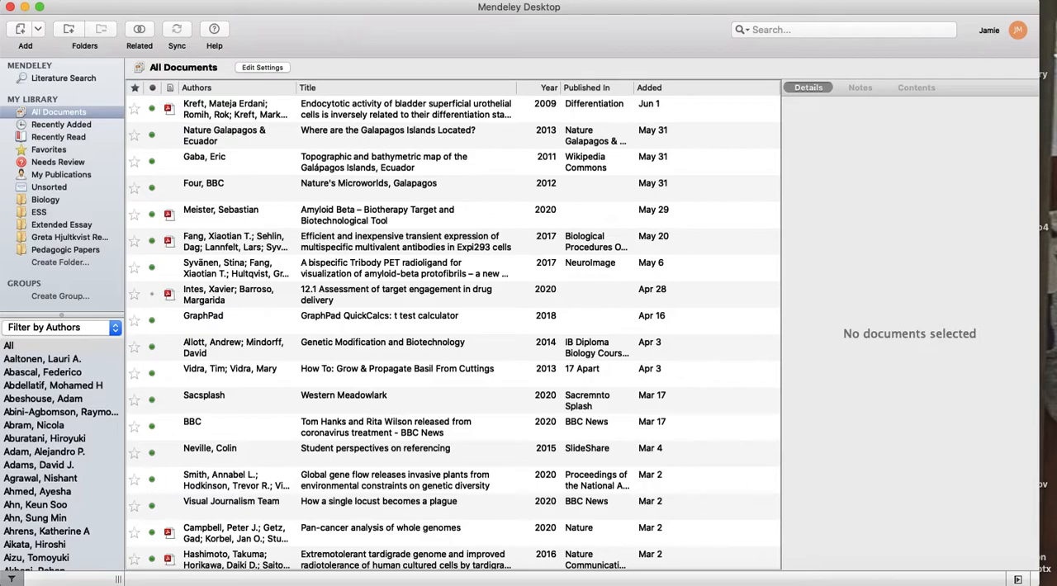
Check the Mendeley Desktop tool options for the Web Importer and the MS Word plugin.
{"action": "left_click", "coordinate": [268, 0]}
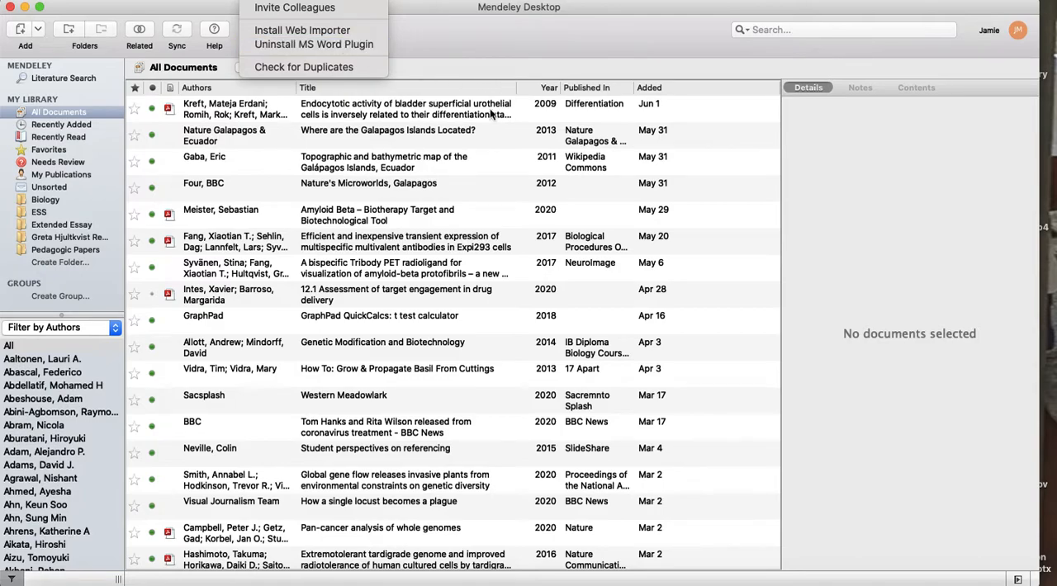
{"action": "left_click", "coordinate": [517, 426]}
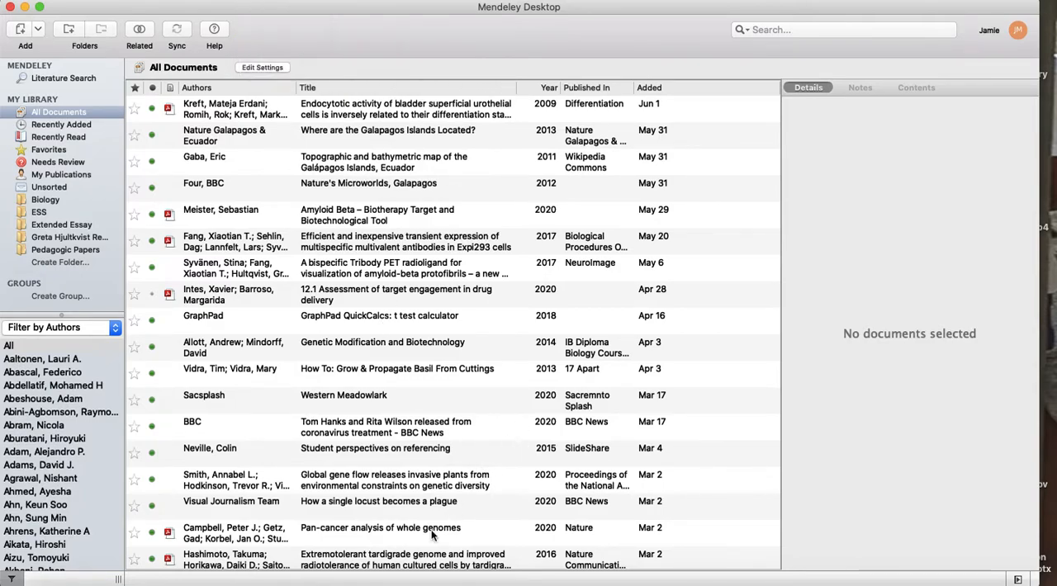
Switch to the Galápagos Islands document in Word and display its Mendeley citation and bibliography commands.
{"action": "left_click", "coordinate": [297, 582]}
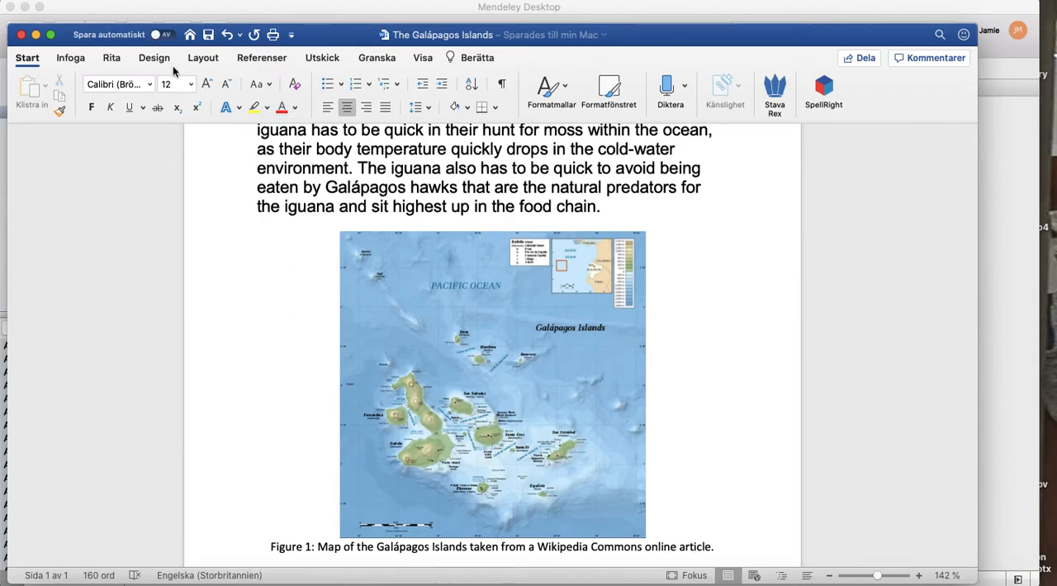
{"action": "scroll", "coordinate": [460, 237], "scroll_direction": "up", "scroll_amount": 3}
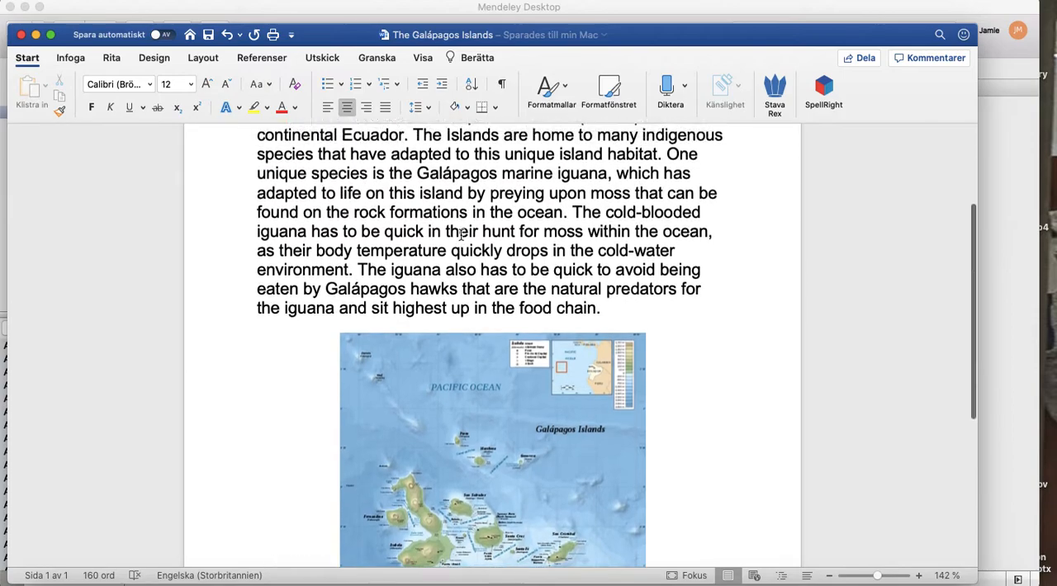
{"action": "scroll", "coordinate": [461, 236], "scroll_direction": "up", "scroll_amount": 5}
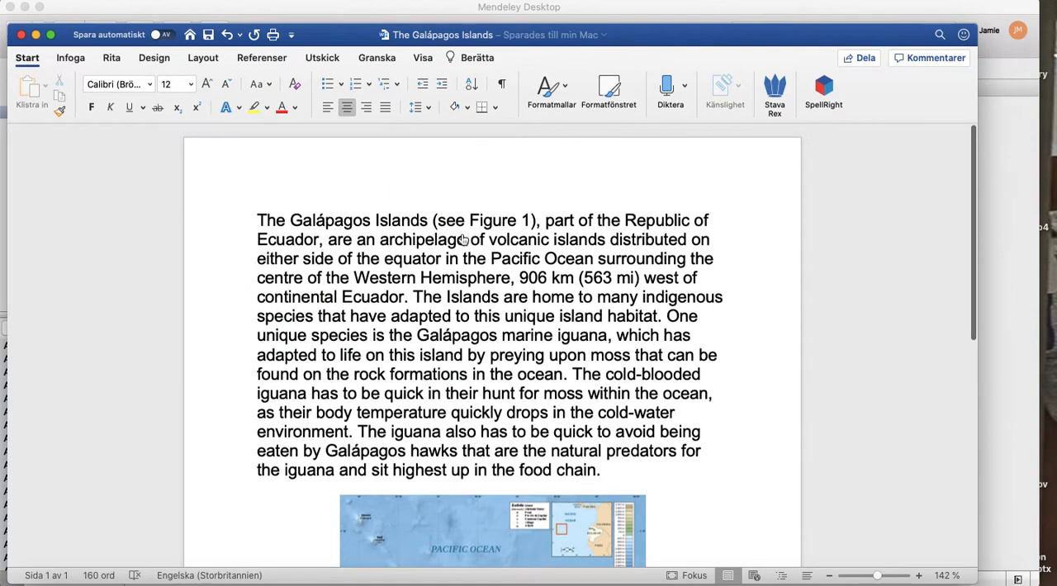
{"action": "left_click", "coordinate": [283, 66]}
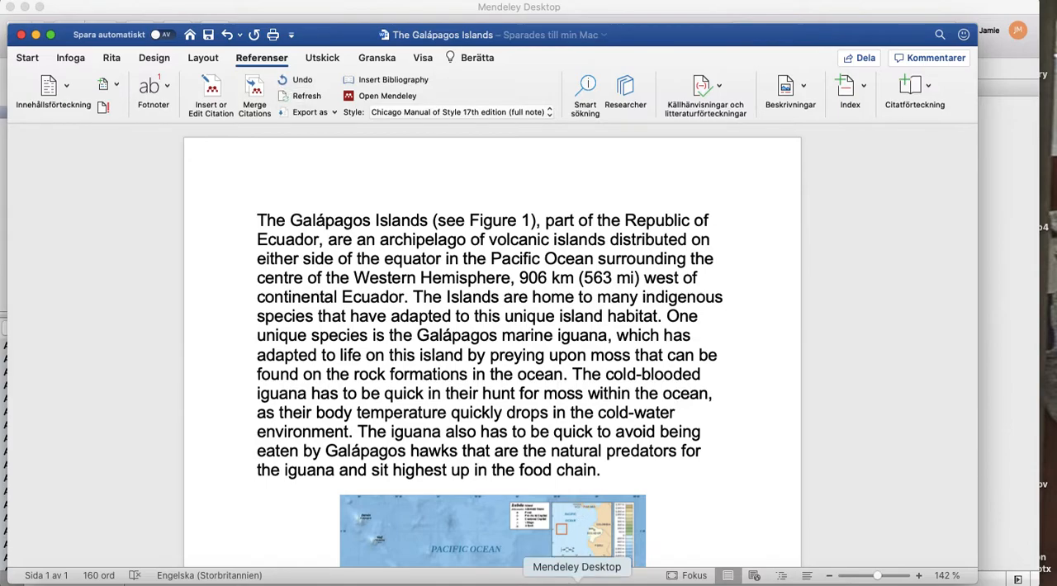
From Mendeley Desktop, open the Web Importer installation page and read its description of what can be imported.
{"action": "left_click", "coordinate": [576, 582]}
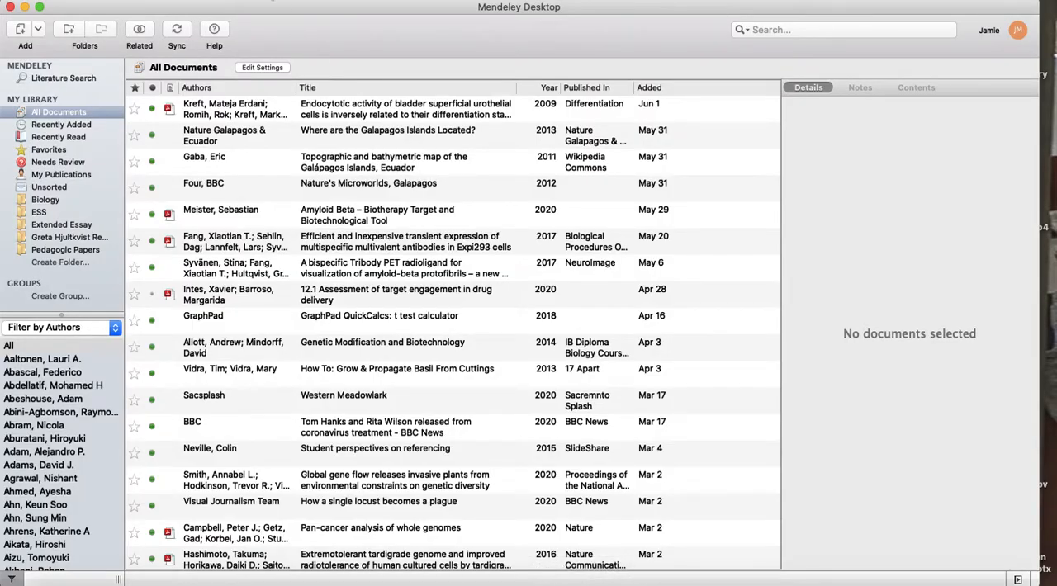
{"action": "left_click", "coordinate": [271, 0]}
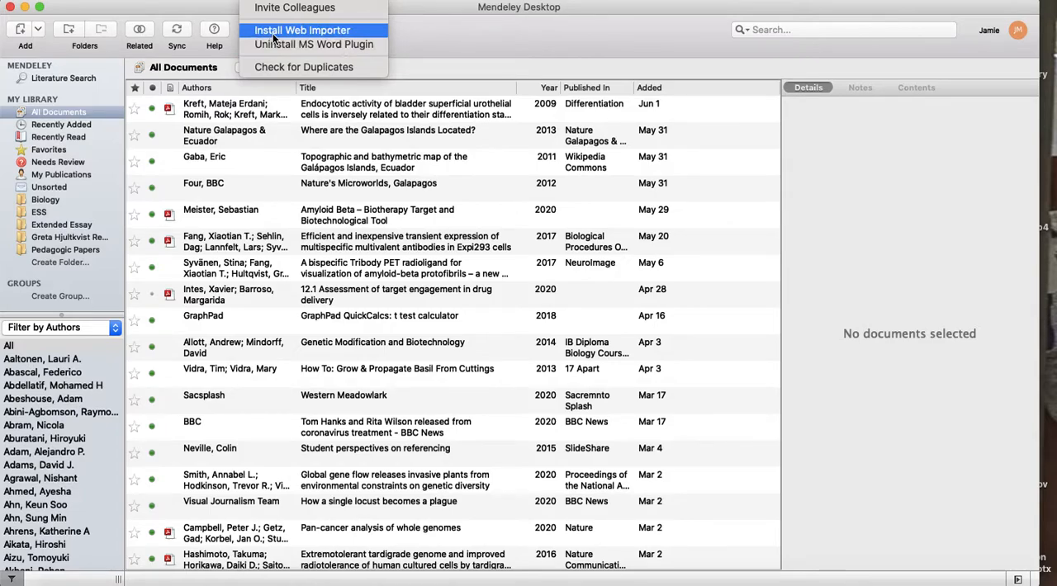
{"action": "left_click", "coordinate": [273, 37]}
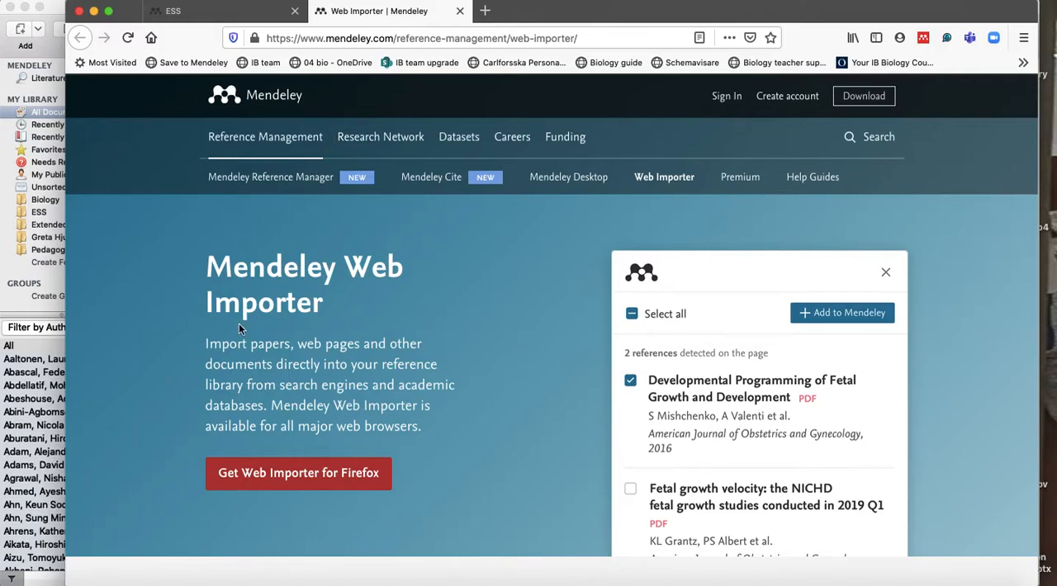
{"action": "left_click_drag", "start_coordinate": [205, 345], "coordinate": [454, 391]}
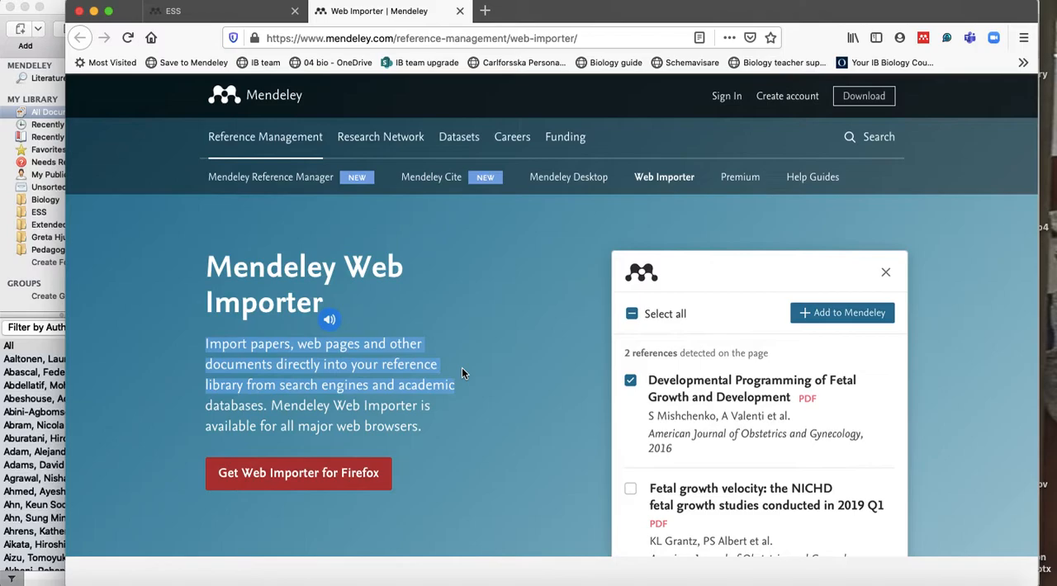
{"action": "left_click", "coordinate": [462, 373]}
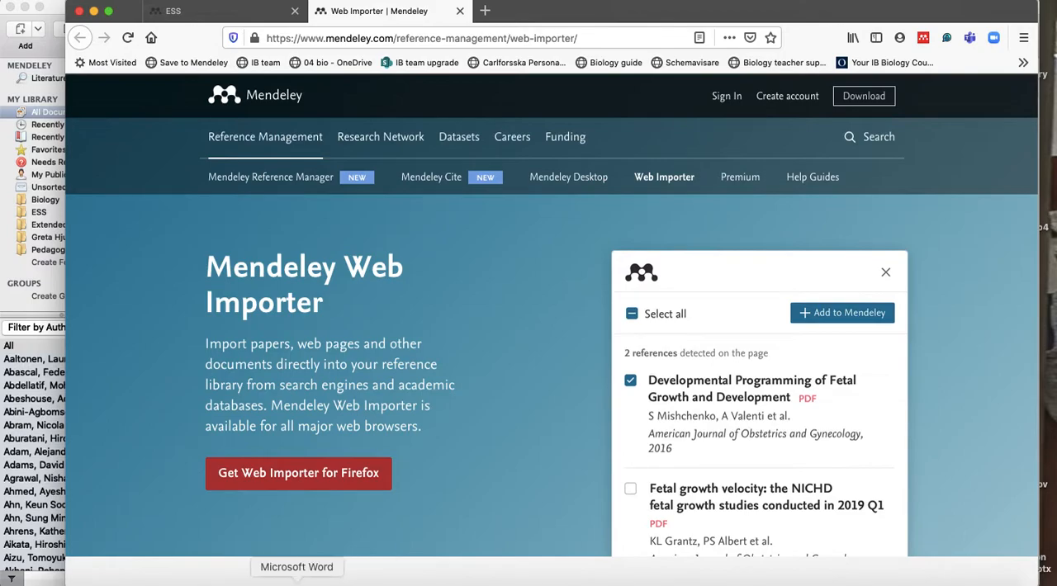
Return to the Firefox browser and search the web for "galapagos islands".
{"action": "left_click", "coordinate": [296, 581]}
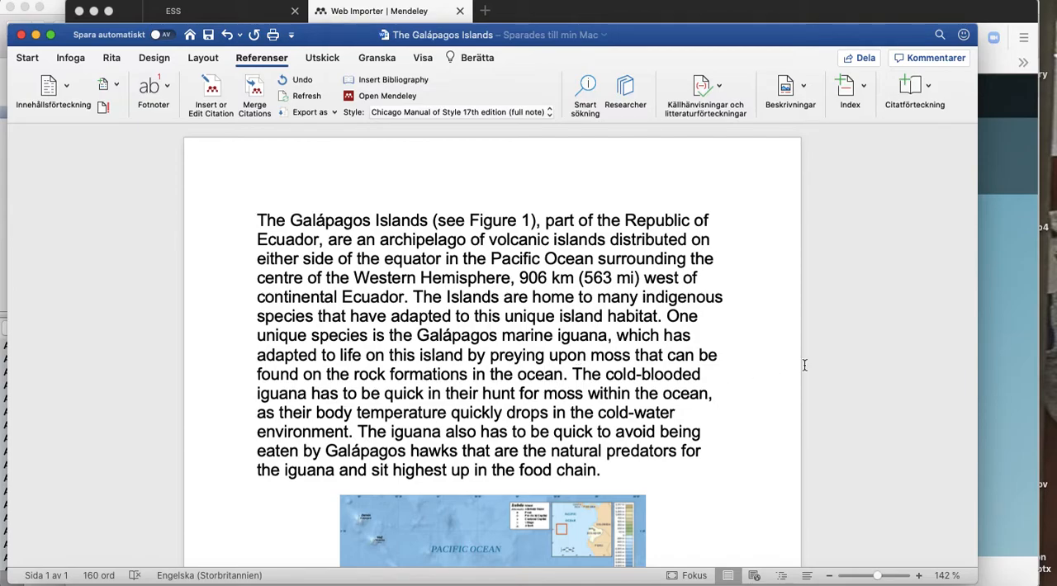
{"action": "left_click", "coordinate": [814, 20]}
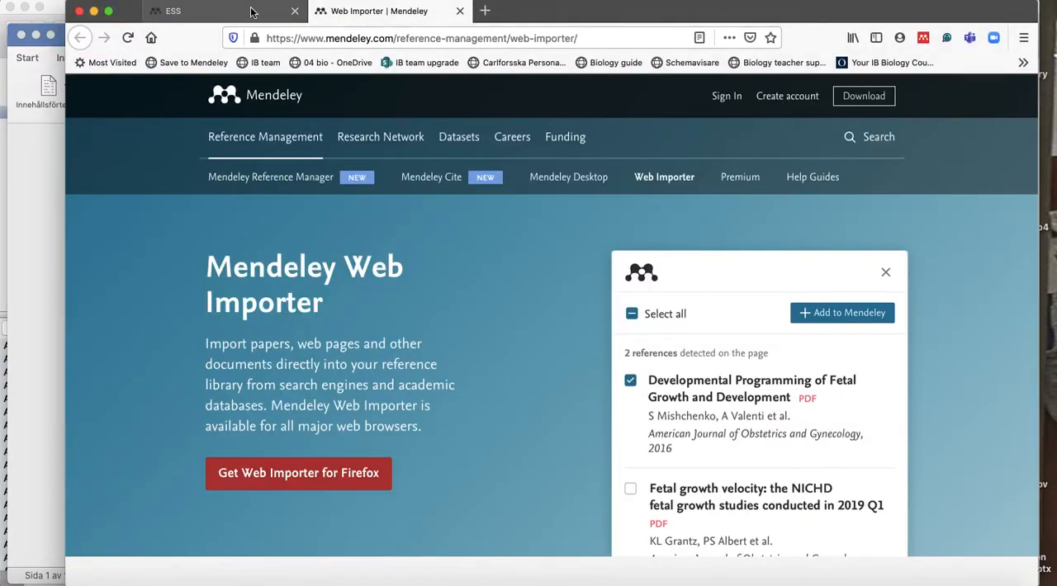
{"action": "left_click", "coordinate": [376, 37]}
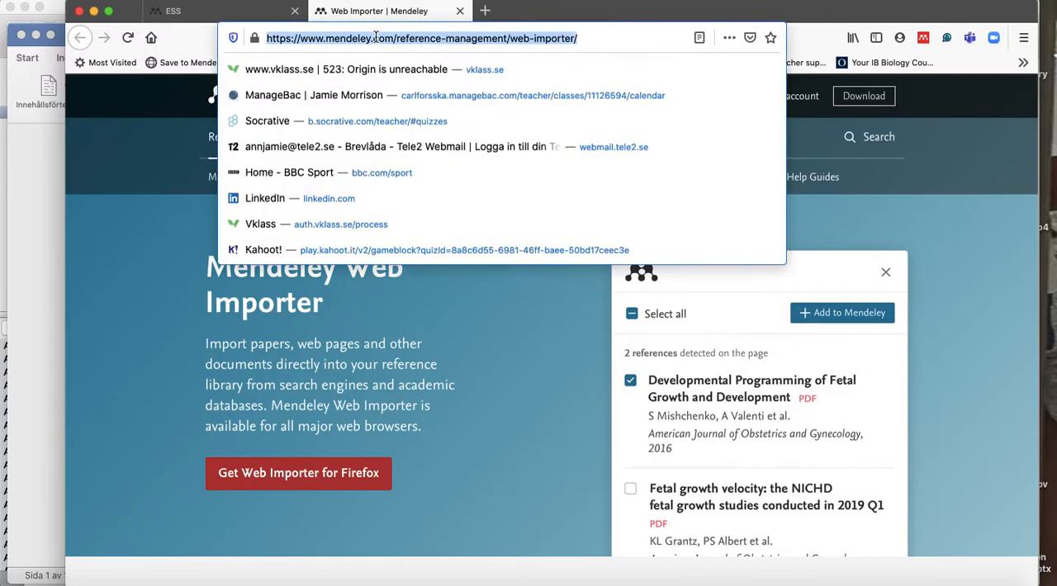
{"action": "type", "text": "gala"}
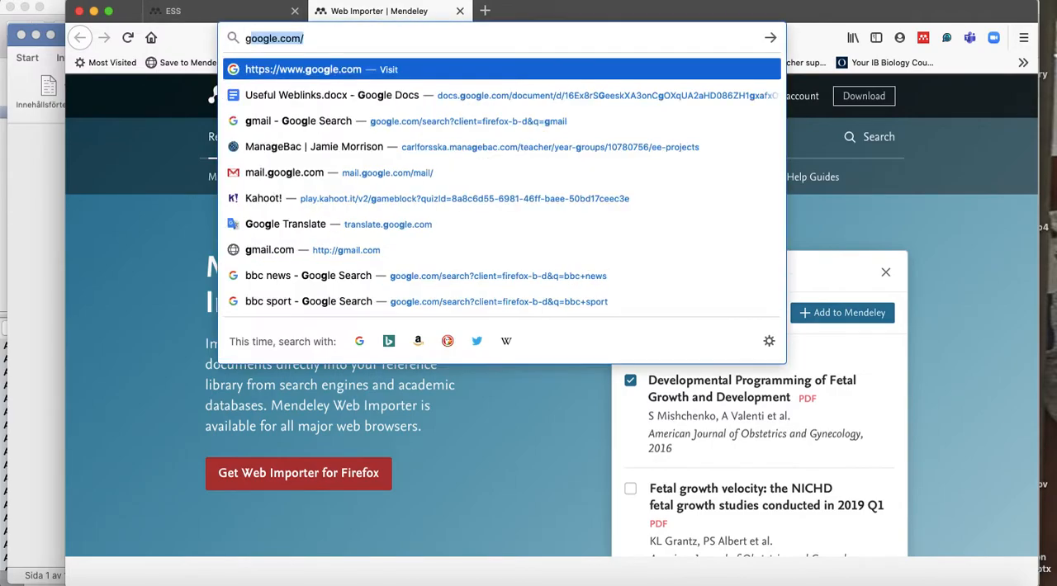
{"action": "type", "text": "pa"}
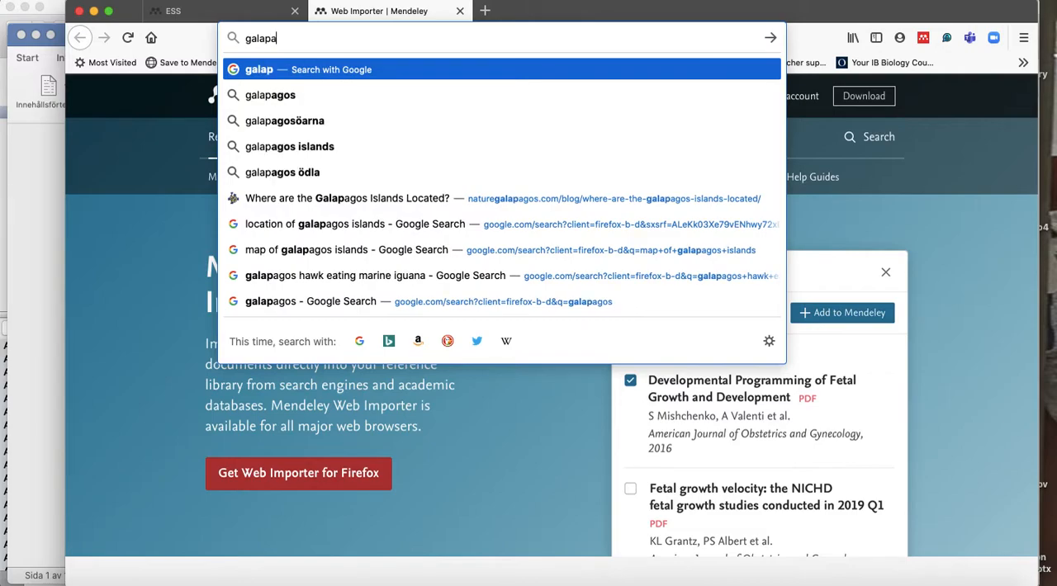
{"action": "type", "text": "gos islands"}
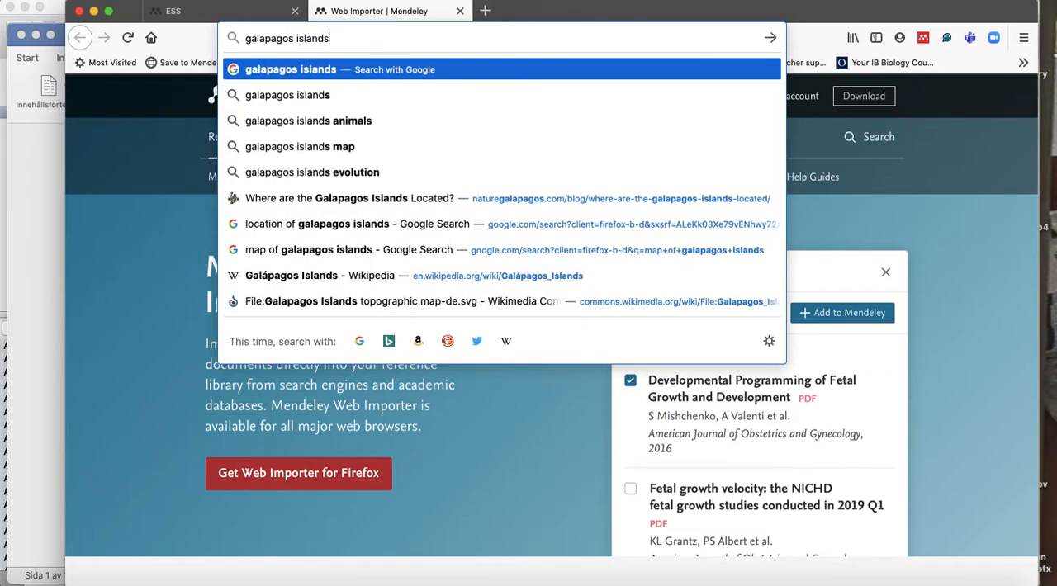
{"action": "key", "text": "Return"}
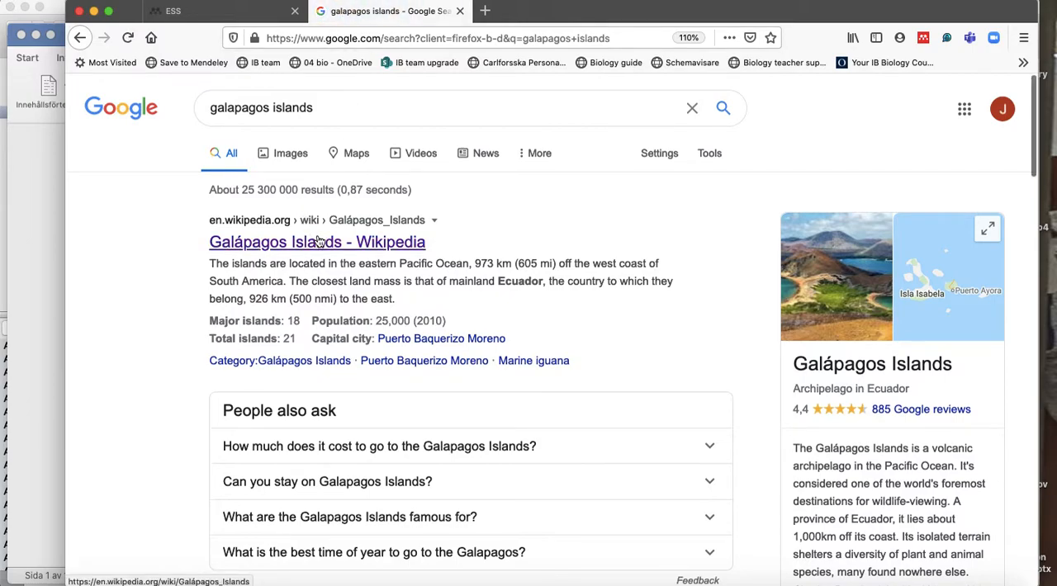
Open the UNESCO World Heritage Centre result on the Galápagos Islands and look over its description.
{"action": "scroll", "coordinate": [319, 240], "scroll_direction": "down", "scroll_amount": 5}
{"action": "scroll", "coordinate": [319, 241], "scroll_direction": "down", "scroll_amount": 4}
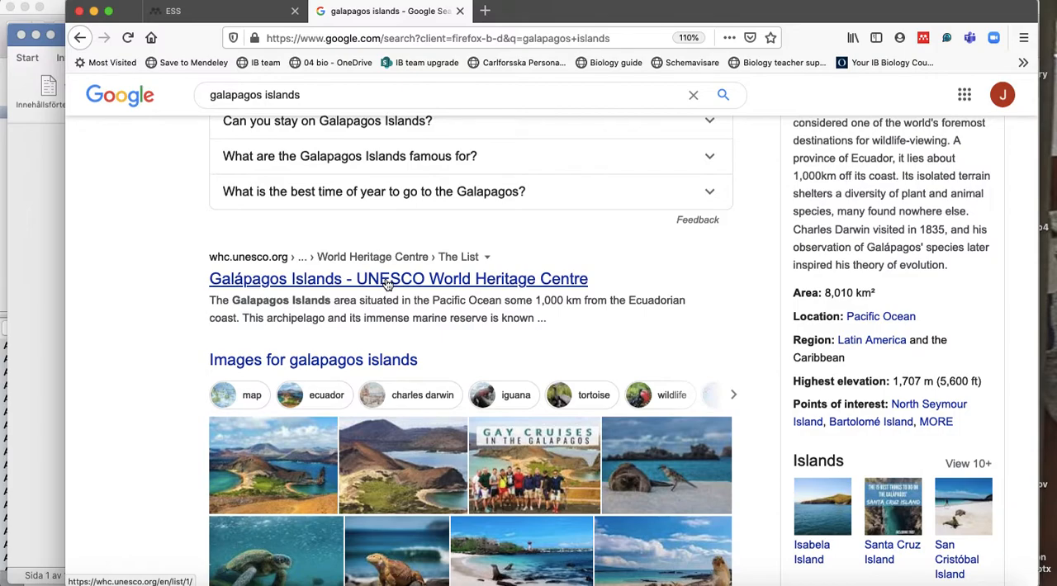
{"action": "left_click", "coordinate": [386, 280]}
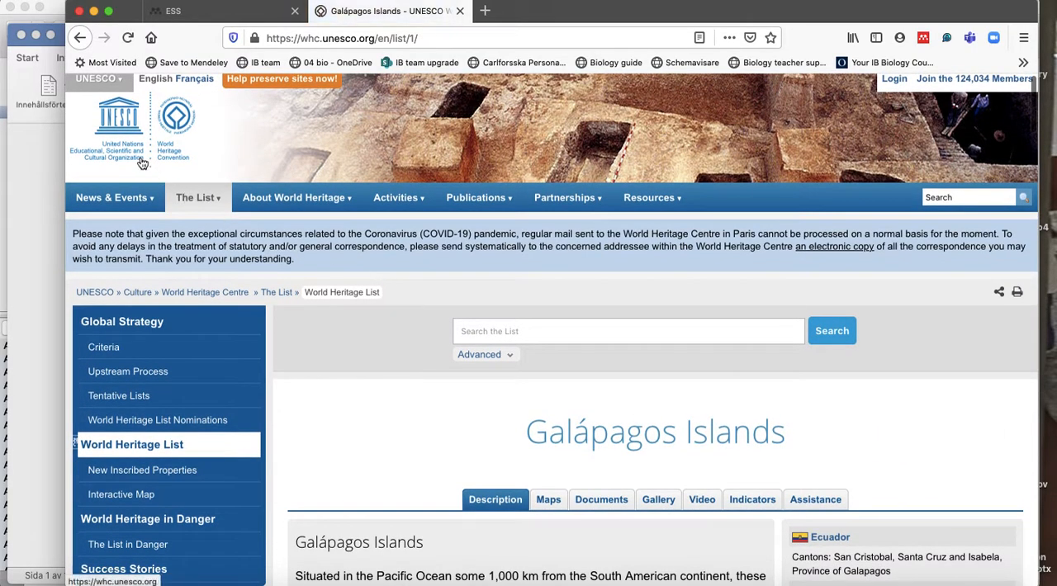
{"action": "scroll", "coordinate": [462, 366], "scroll_direction": "down", "scroll_amount": 3}
{"action": "scroll", "coordinate": [462, 366], "scroll_direction": "down", "scroll_amount": 5}
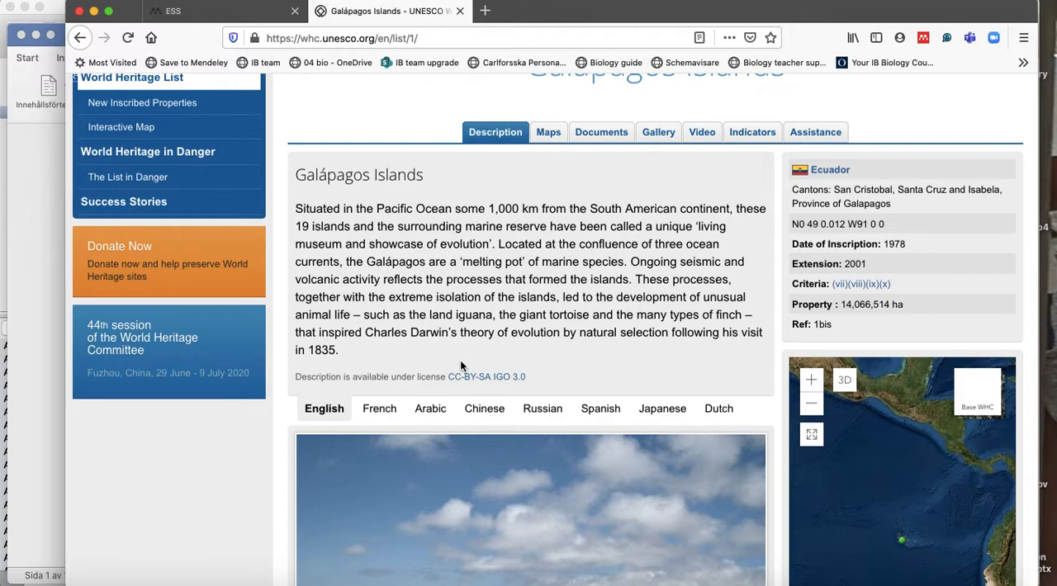
{"action": "scroll", "coordinate": [460, 366], "scroll_direction": "up", "scroll_amount": 5}
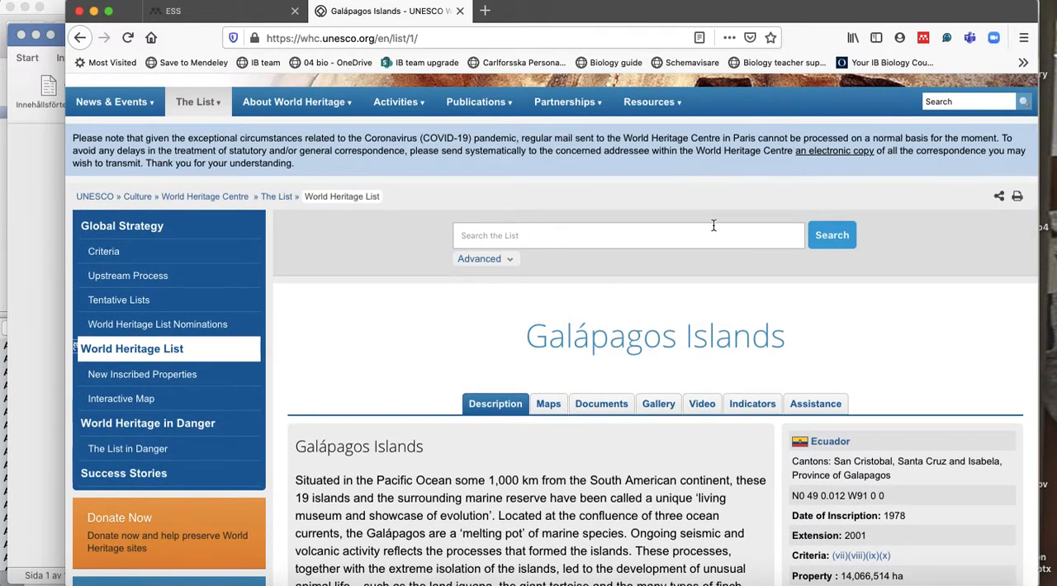
Import the UNESCO Galápagos Islands page with Mendeley Web Importer, adding it to the ESS collection instead of Biology.
{"action": "left_click", "coordinate": [925, 41]}
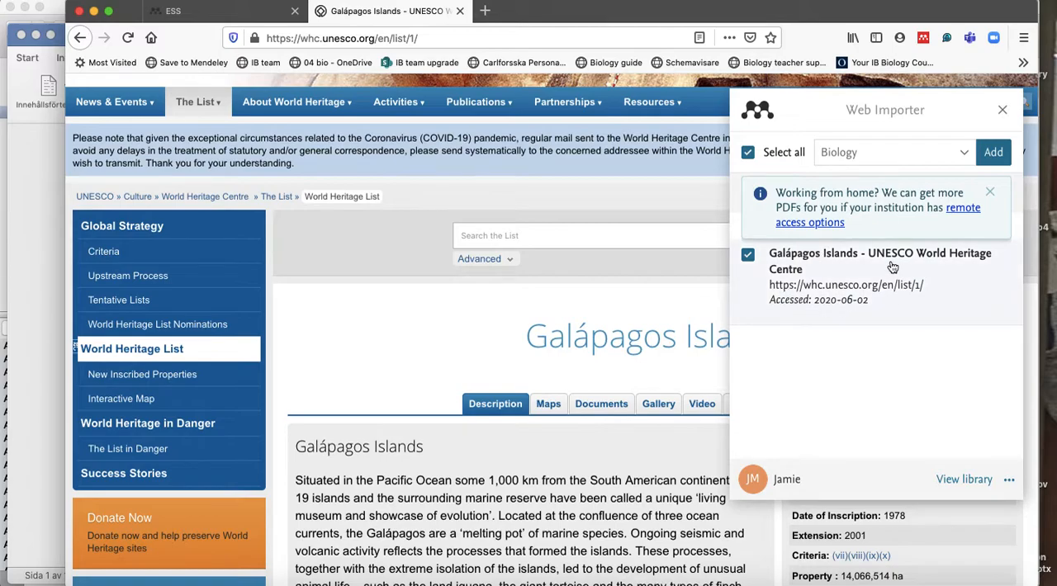
{"action": "left_click", "coordinate": [991, 193]}
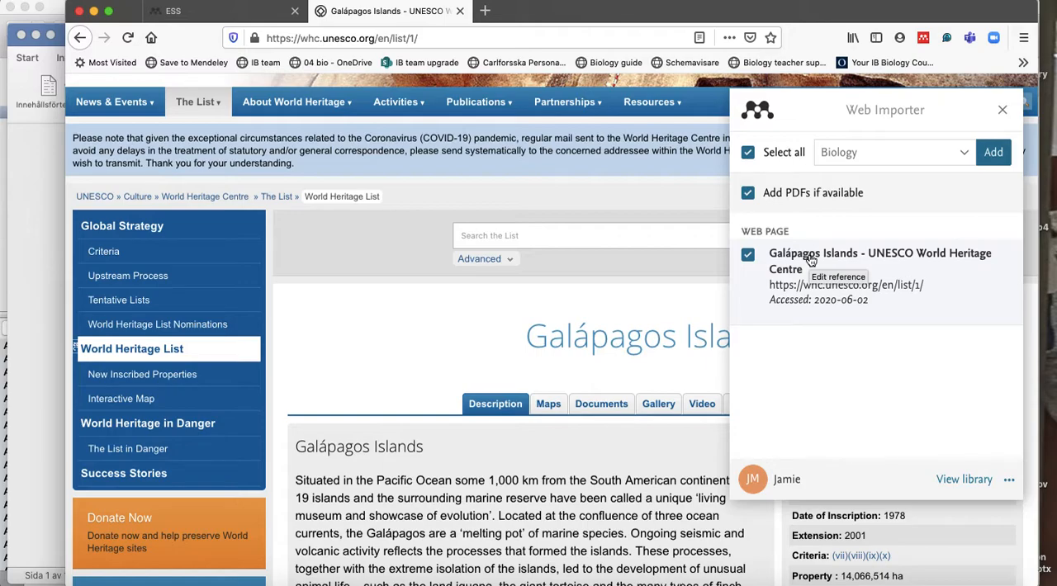
{"action": "left_click", "coordinate": [964, 153]}
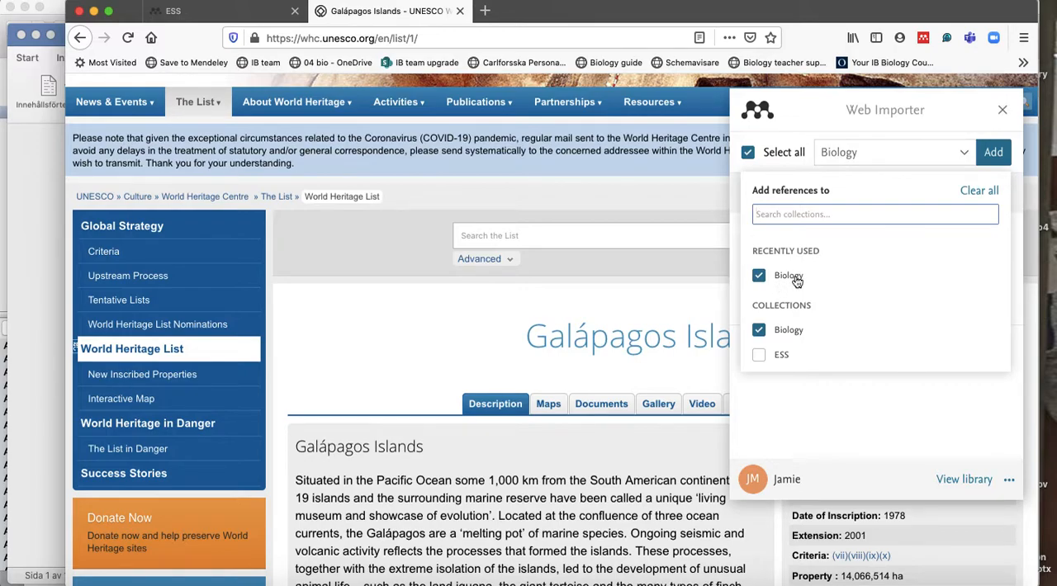
{"action": "left_click", "coordinate": [759, 356]}
{"action": "left_click", "coordinate": [759, 330]}
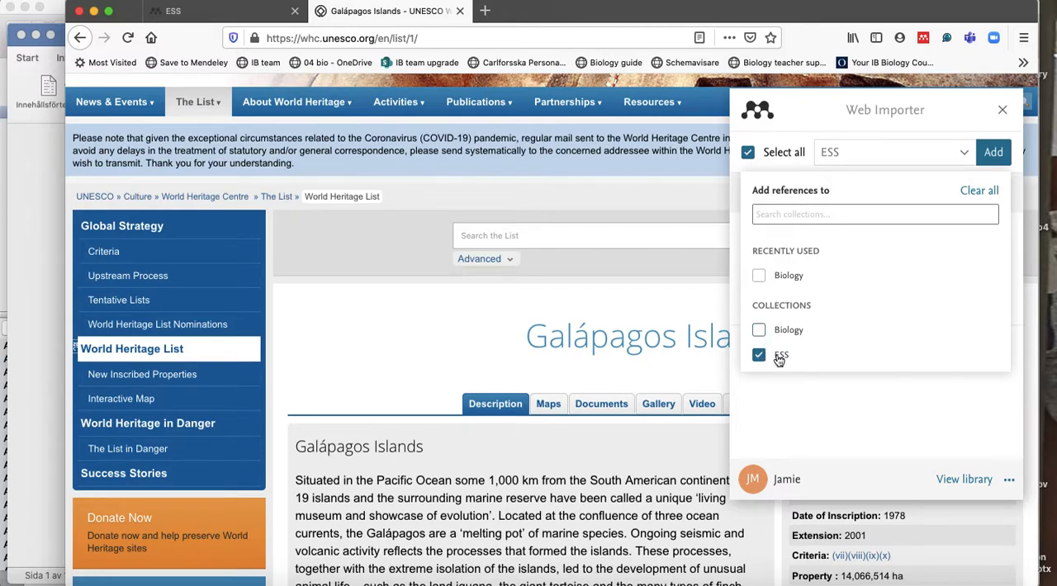
{"action": "left_click", "coordinate": [991, 158]}
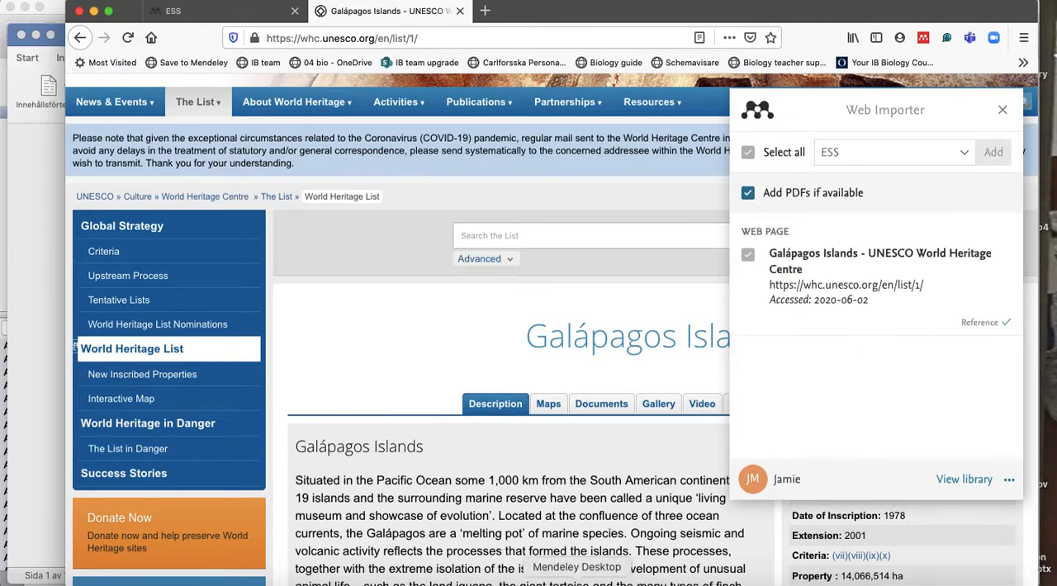
Sync the library in Mendeley Desktop and show the details of the imported UNESCO Galápagos Islands reference in the ESS folder.
{"action": "left_click", "coordinate": [576, 582]}
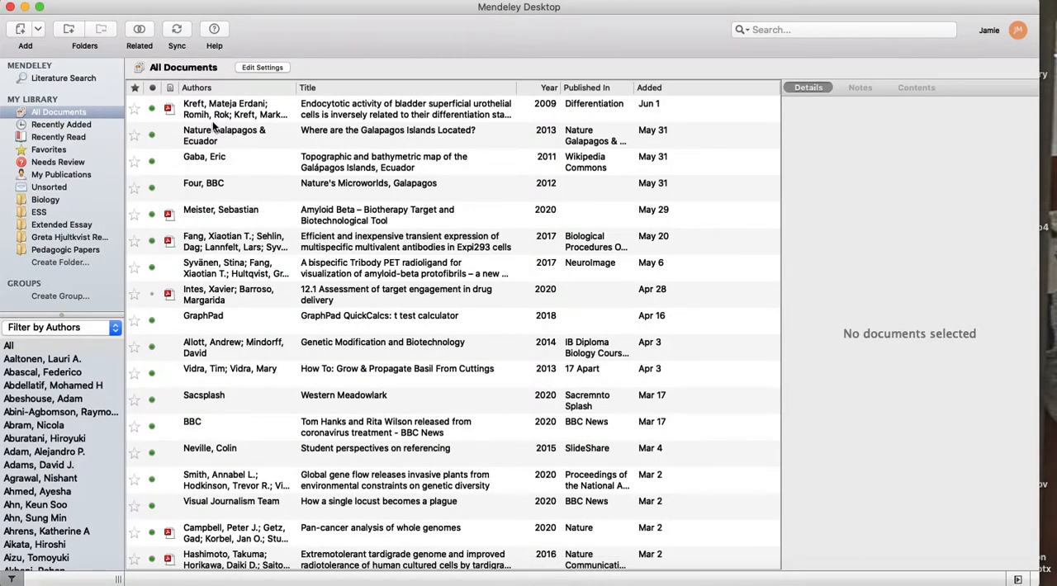
{"action": "left_click", "coordinate": [175, 30]}
{"action": "left_click", "coordinate": [51, 226]}
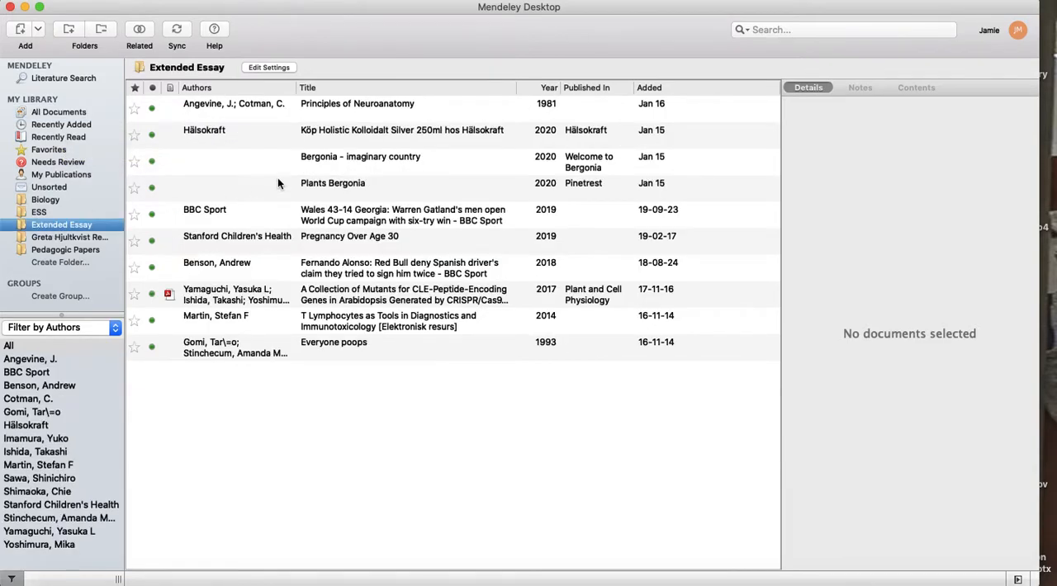
{"action": "left_click", "coordinate": [676, 88]}
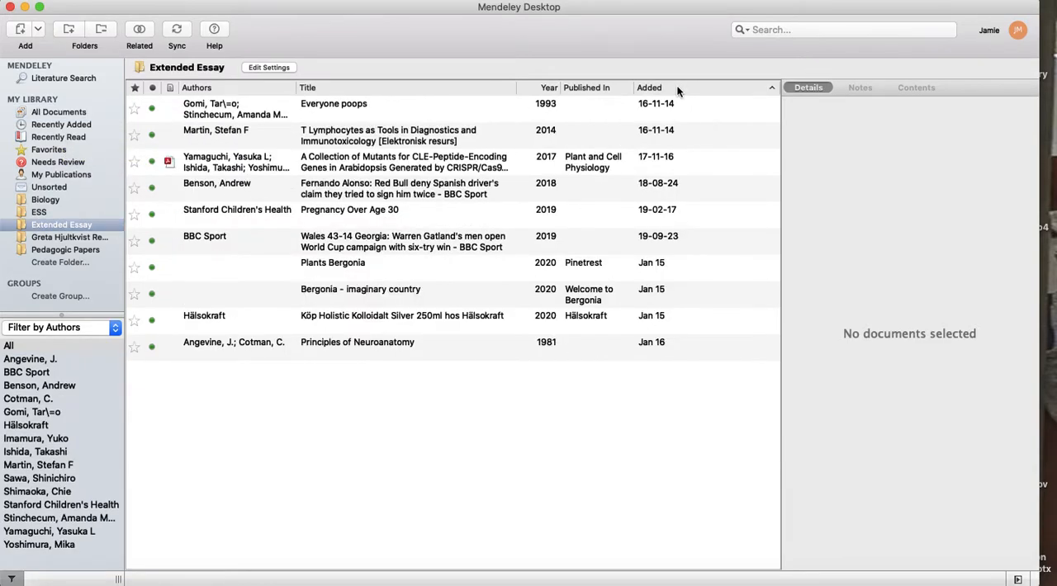
{"action": "left_click", "coordinate": [676, 86]}
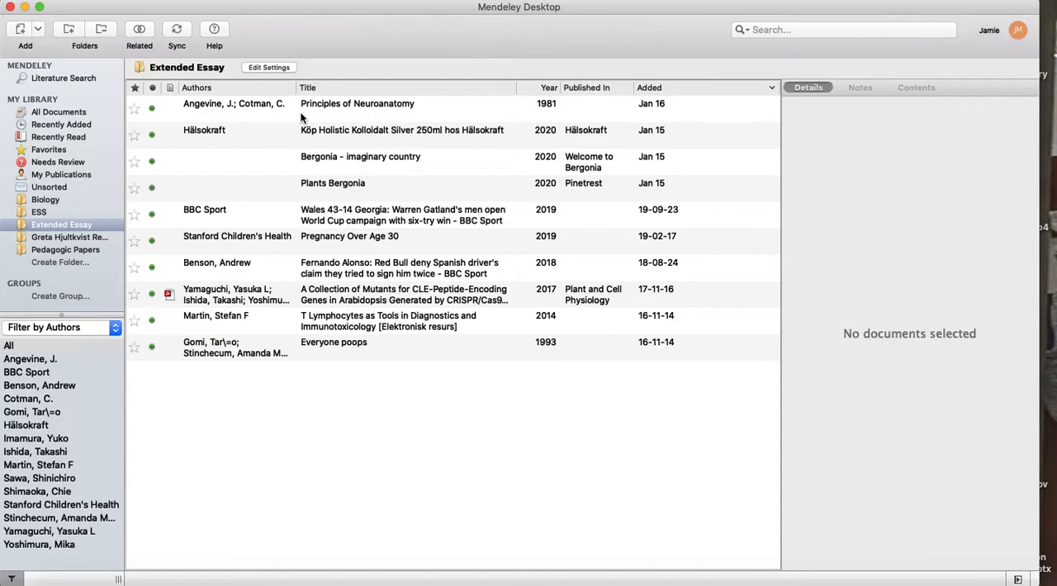
{"action": "left_click", "coordinate": [85, 211]}
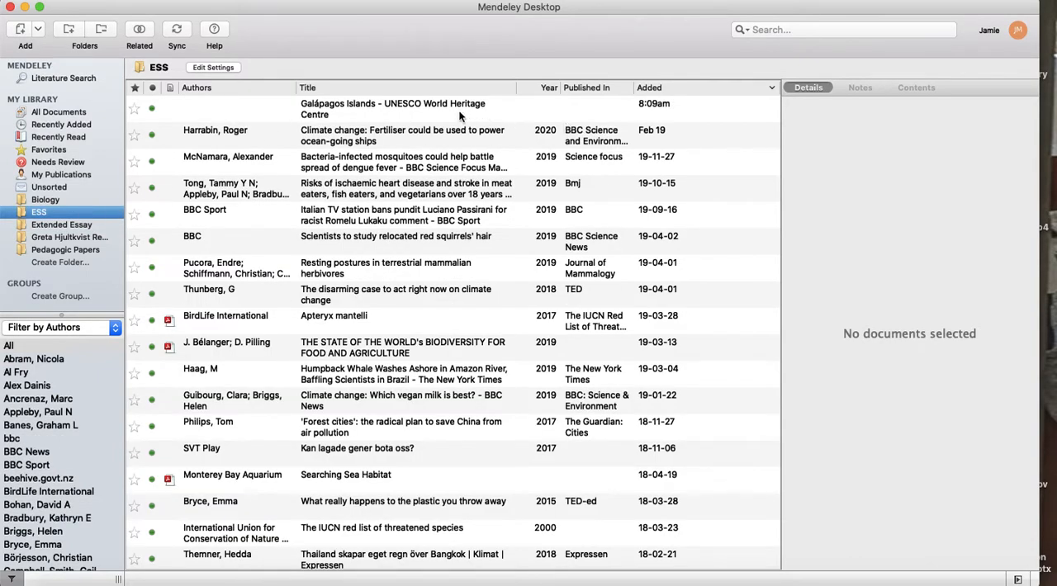
{"action": "left_click", "coordinate": [440, 110]}
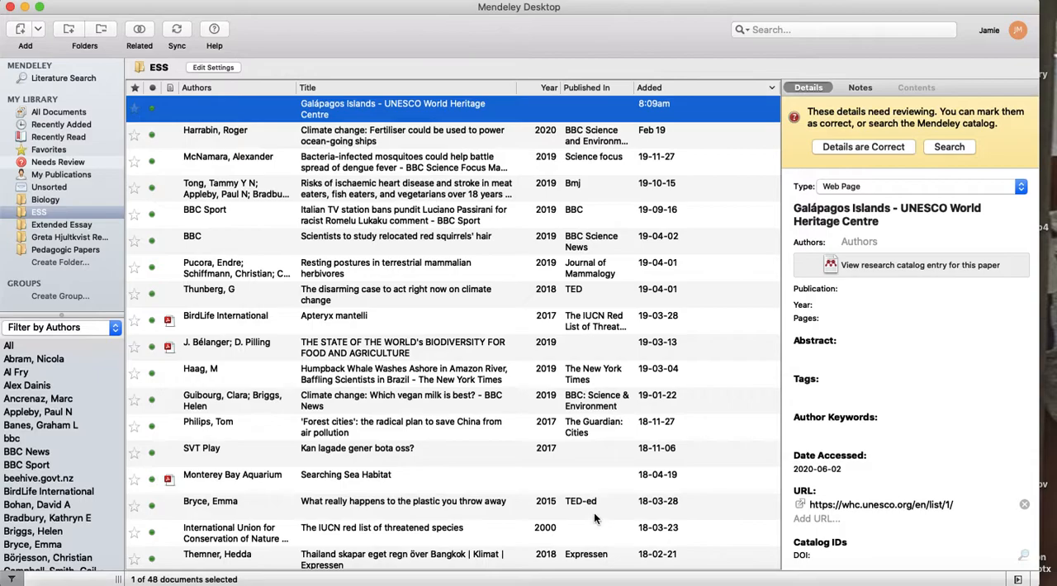
Switch back to Firefox, close the Web Importer and examine the UNESCO Galápagos Islands page for author and publication details.
{"action": "left_click", "coordinate": [622, 581]}
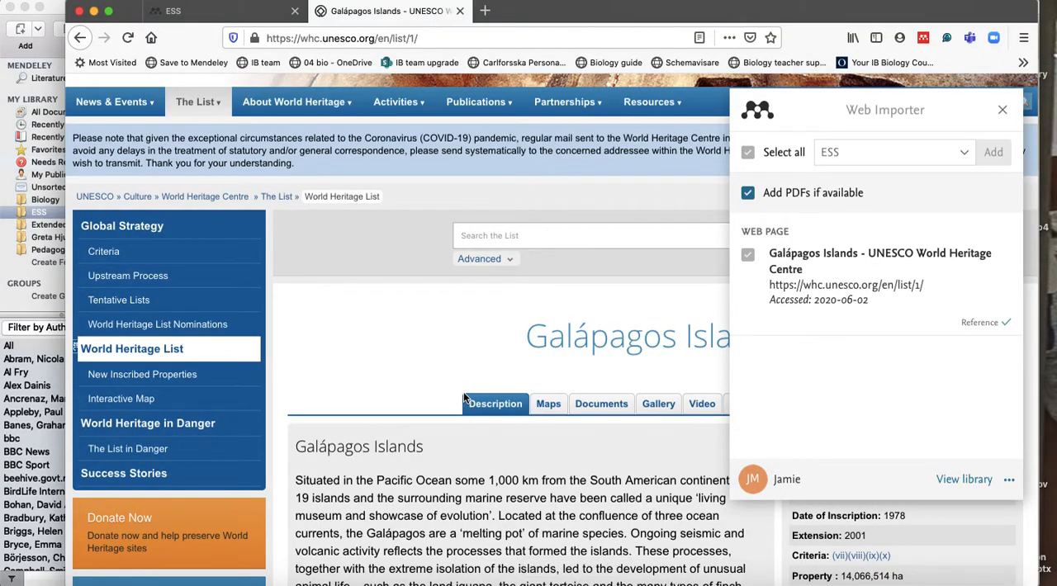
{"action": "left_click", "coordinate": [1001, 109]}
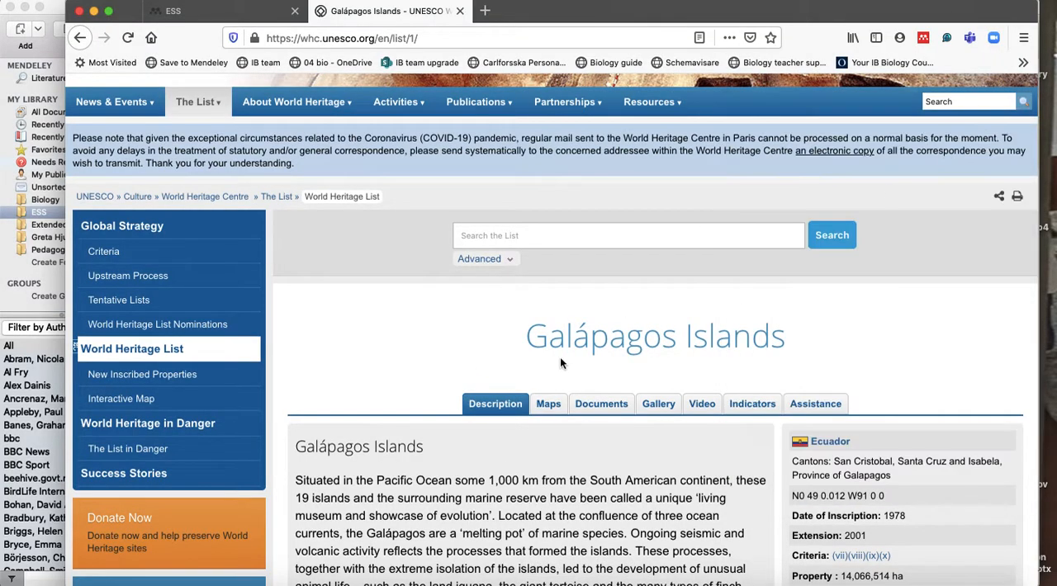
{"action": "scroll", "coordinate": [559, 357], "scroll_direction": "down", "scroll_amount": 3}
{"action": "scroll", "coordinate": [559, 357], "scroll_direction": "down", "scroll_amount": 10}
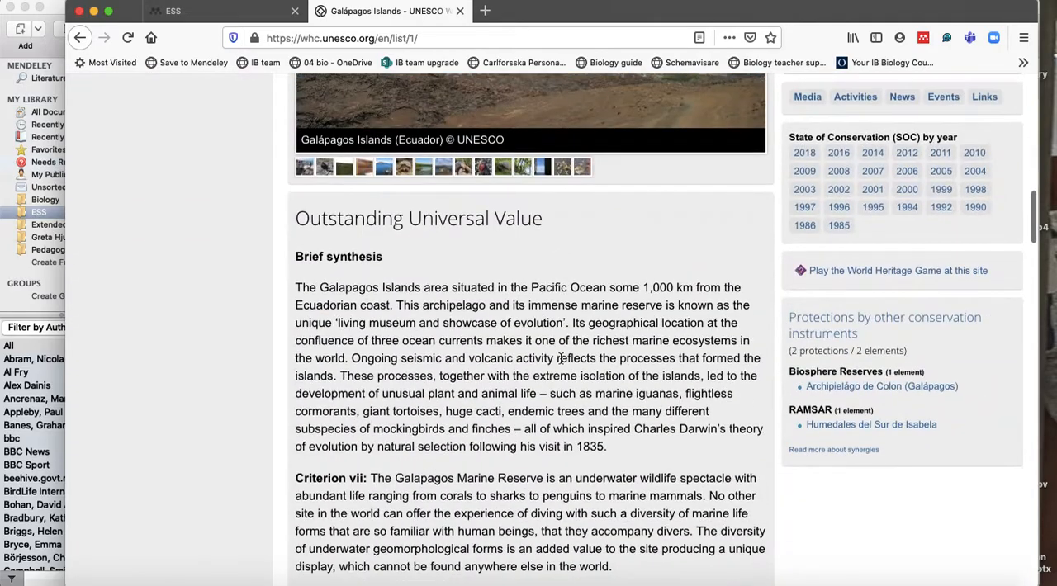
{"action": "scroll", "coordinate": [560, 359], "scroll_direction": "down", "scroll_amount": 20}
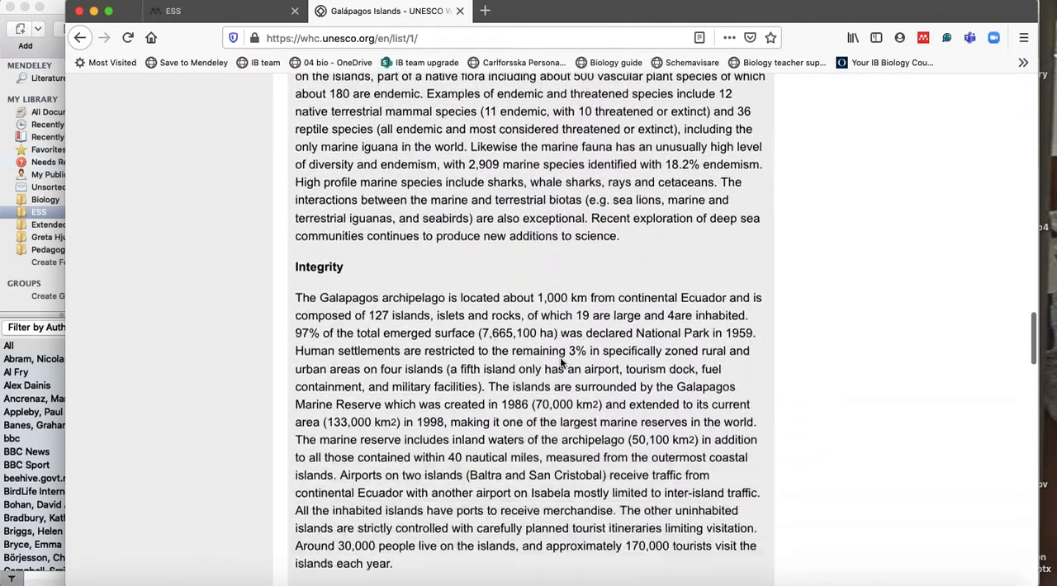
{"action": "scroll", "coordinate": [560, 357], "scroll_direction": "down", "scroll_amount": 20}
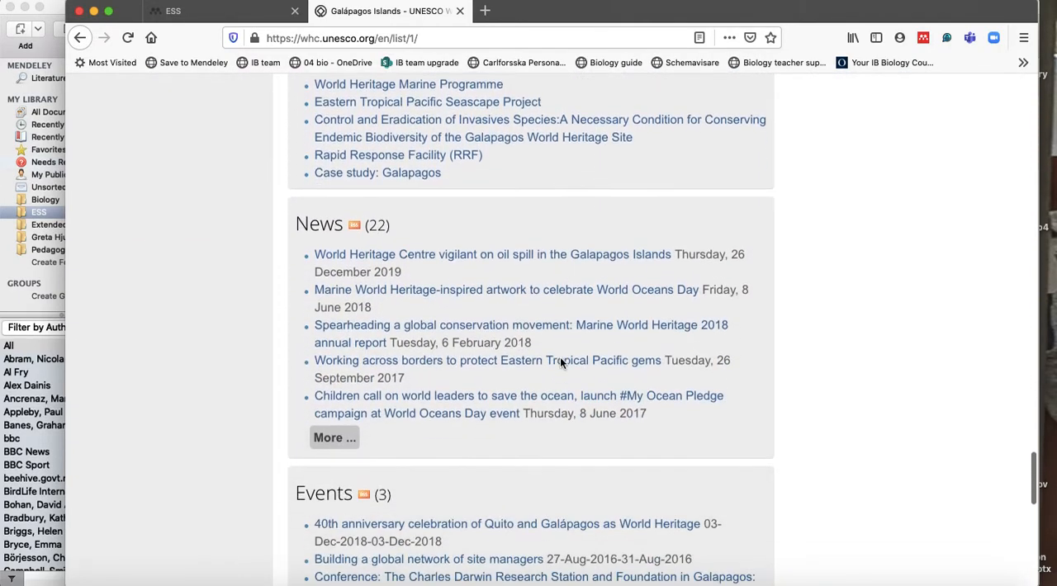
{"action": "scroll", "coordinate": [560, 357], "scroll_direction": "down", "scroll_amount": 5}
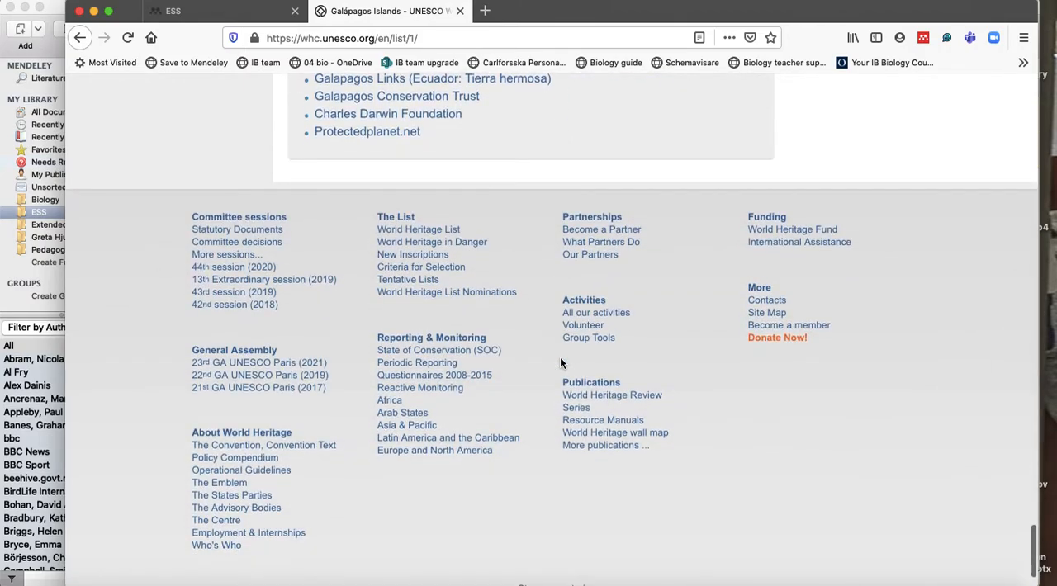
{"action": "scroll", "coordinate": [560, 362], "scroll_direction": "down", "scroll_amount": 2}
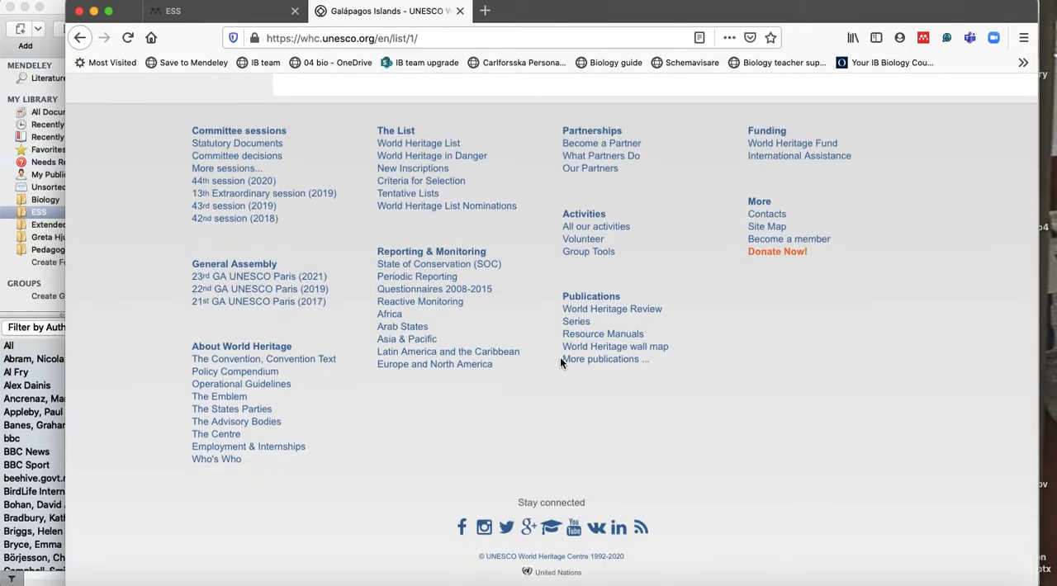
{"action": "scroll", "coordinate": [559, 362], "scroll_direction": "up", "scroll_amount": 20}
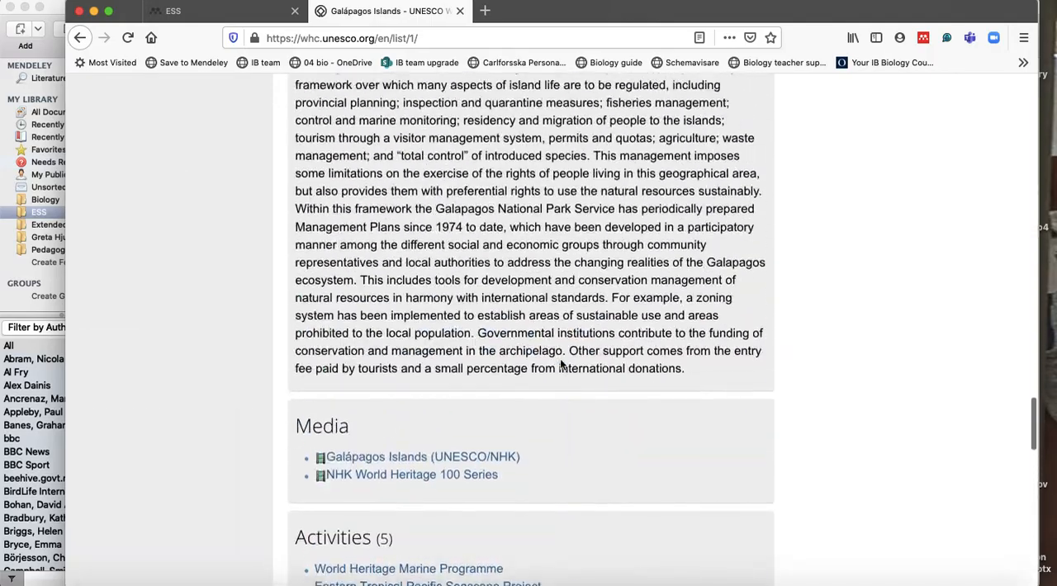
{"action": "scroll", "coordinate": [559, 358], "scroll_direction": "up", "scroll_amount": 20}
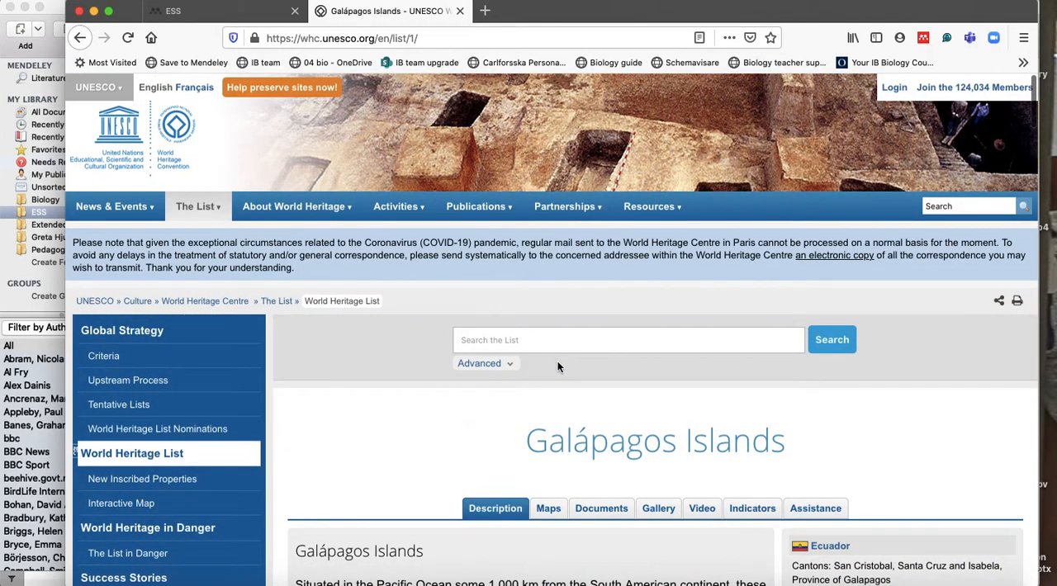
{"action": "scroll", "coordinate": [521, 421], "scroll_direction": "down", "scroll_amount": 3}
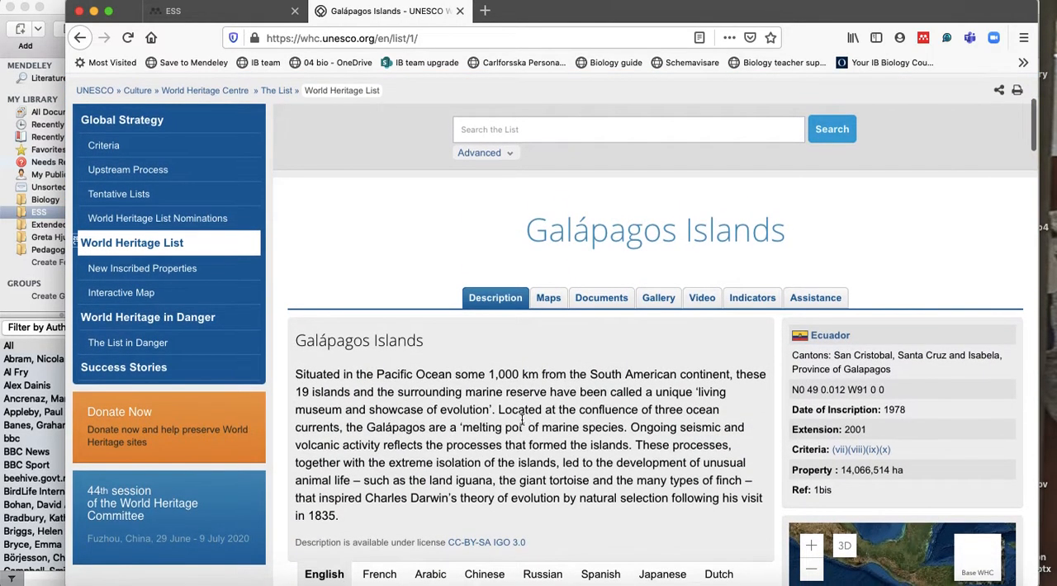
Return to Mendeley Desktop and enter UNESCO as the author of the Galápagos Islands reference.
{"action": "left_click", "coordinate": [577, 582]}
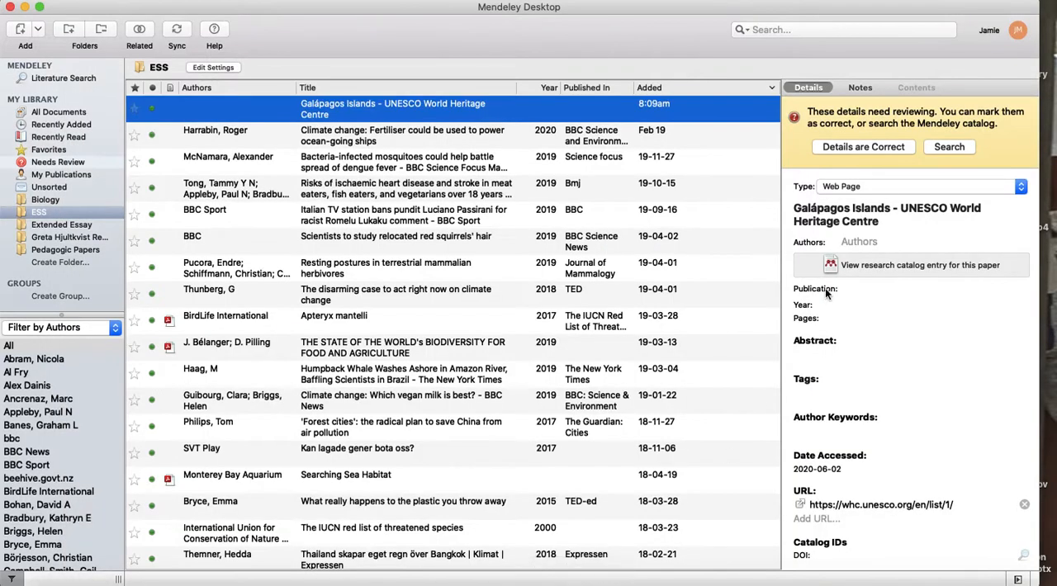
{"action": "left_click", "coordinate": [871, 241]}
{"action": "type", "text": "UNESCO"}
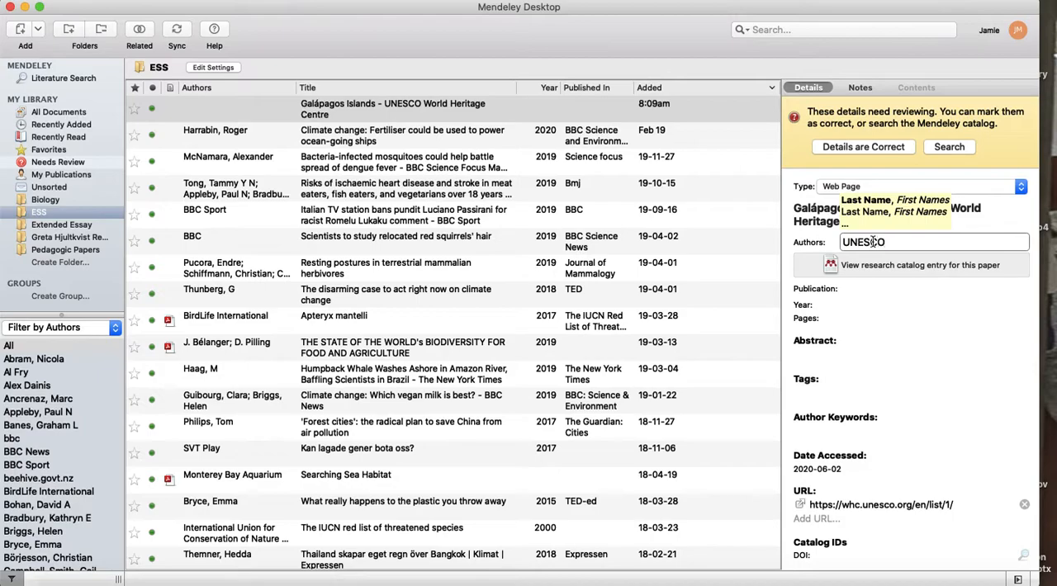
{"action": "left_click", "coordinate": [896, 332]}
Move "UNESCO World Heritage Centre" from the reference's title to its publication, leaving the title as "Galápagos Islands".
{"action": "left_click", "coordinate": [872, 291]}
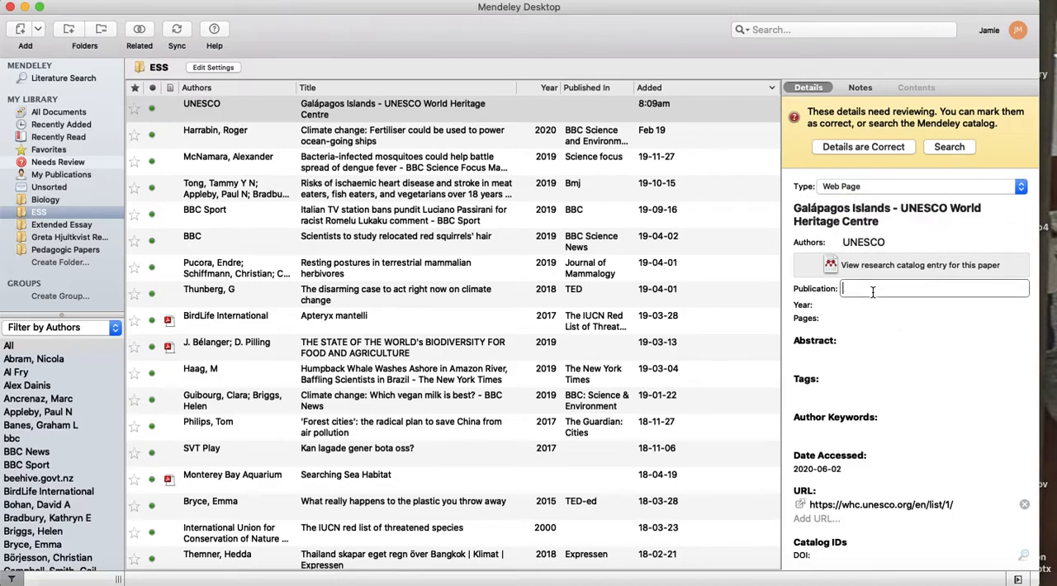
{"action": "left_click", "coordinate": [901, 208]}
{"action": "left_click_drag", "start_coordinate": [902, 208], "coordinate": [900, 227]}
{"action": "key", "text": "super+c"}
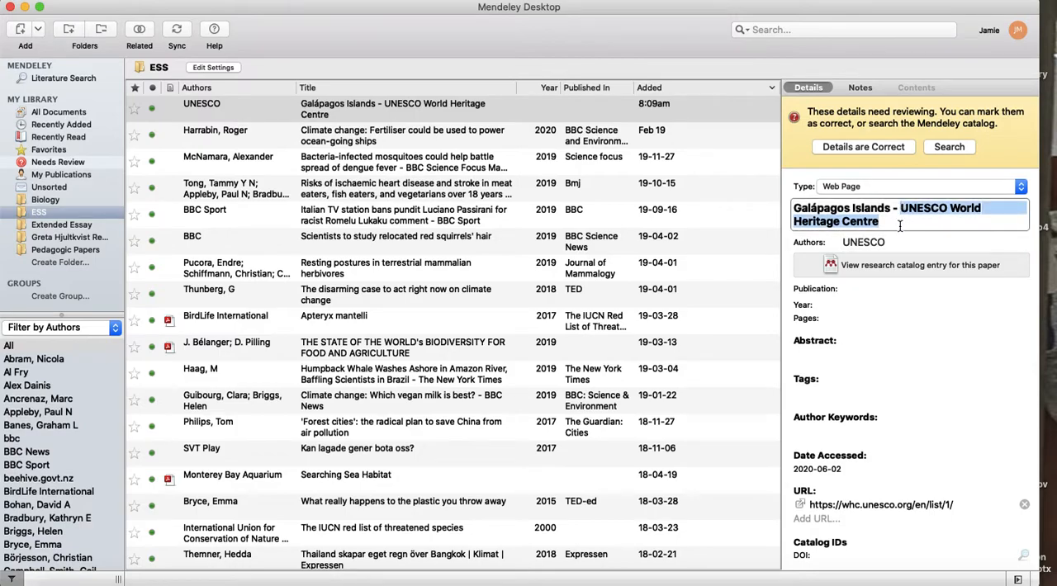
{"action": "left_click", "coordinate": [866, 290]}
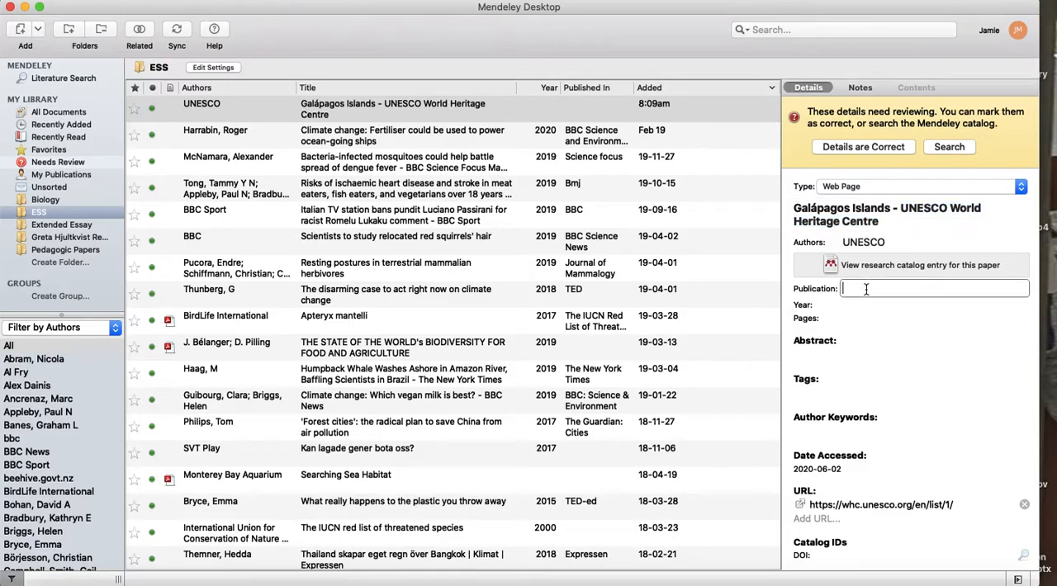
{"action": "key", "text": "super+v"}
{"action": "left_click", "coordinate": [898, 208]}
{"action": "left_click_drag", "start_coordinate": [891, 208], "coordinate": [892, 231]}
{"action": "key", "text": "BackSpace"}
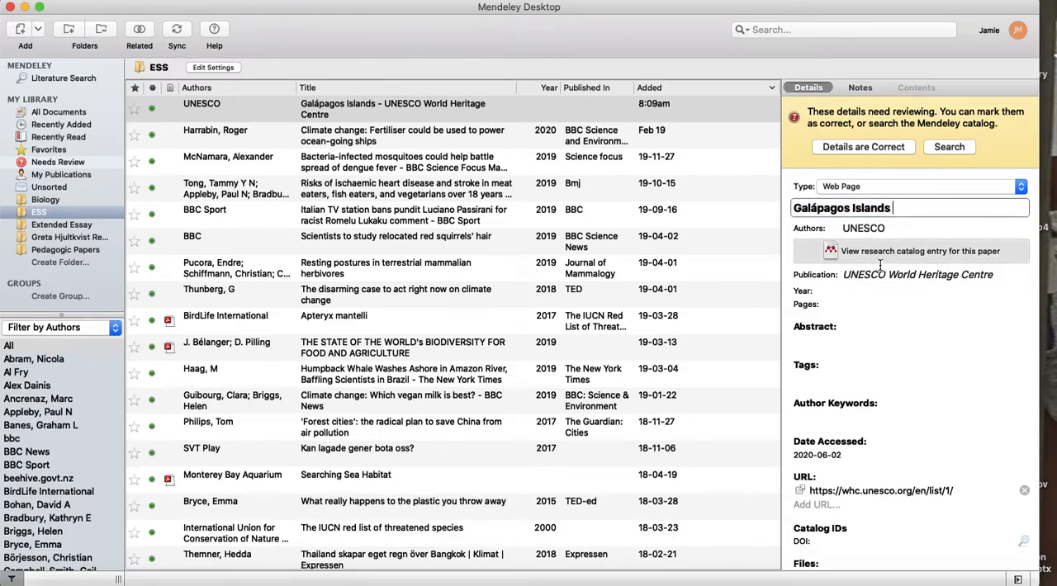
Check the UNESCO page in Firefox down to its footer for a publication year.
{"action": "left_click", "coordinate": [865, 295]}
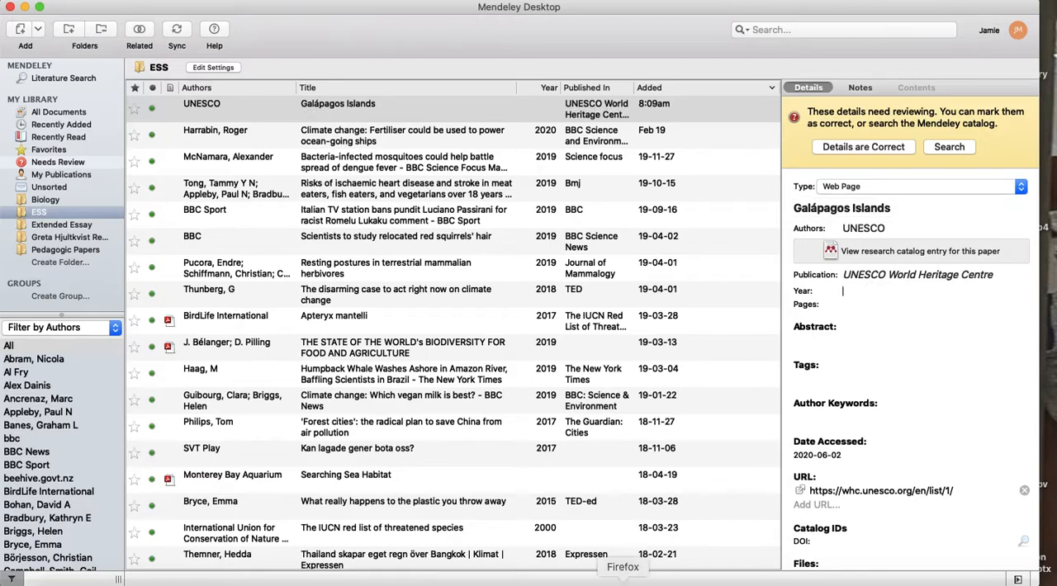
{"action": "left_click", "coordinate": [622, 581]}
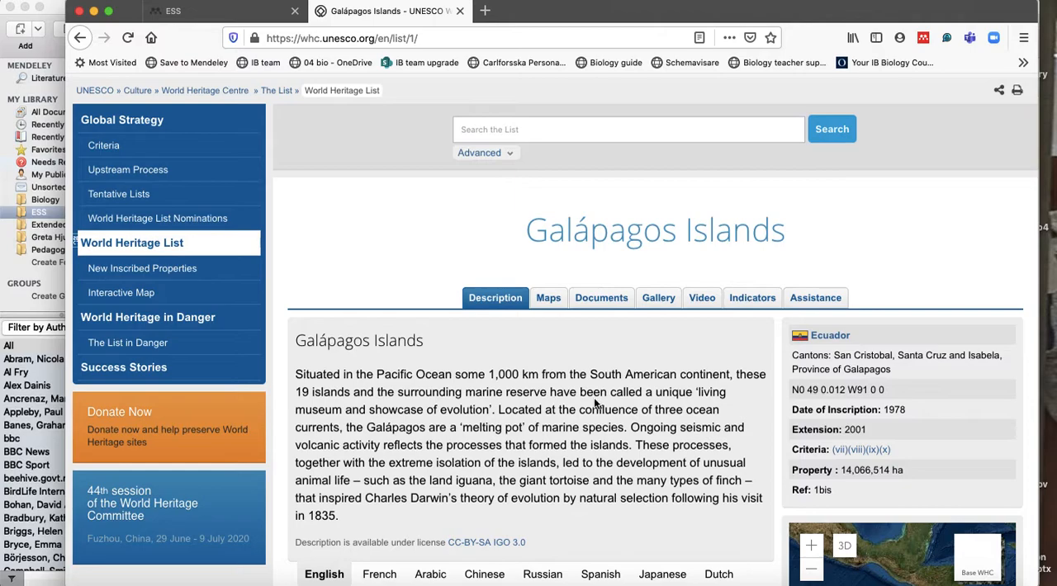
{"action": "scroll", "coordinate": [483, 454], "scroll_direction": "down", "scroll_amount": 5}
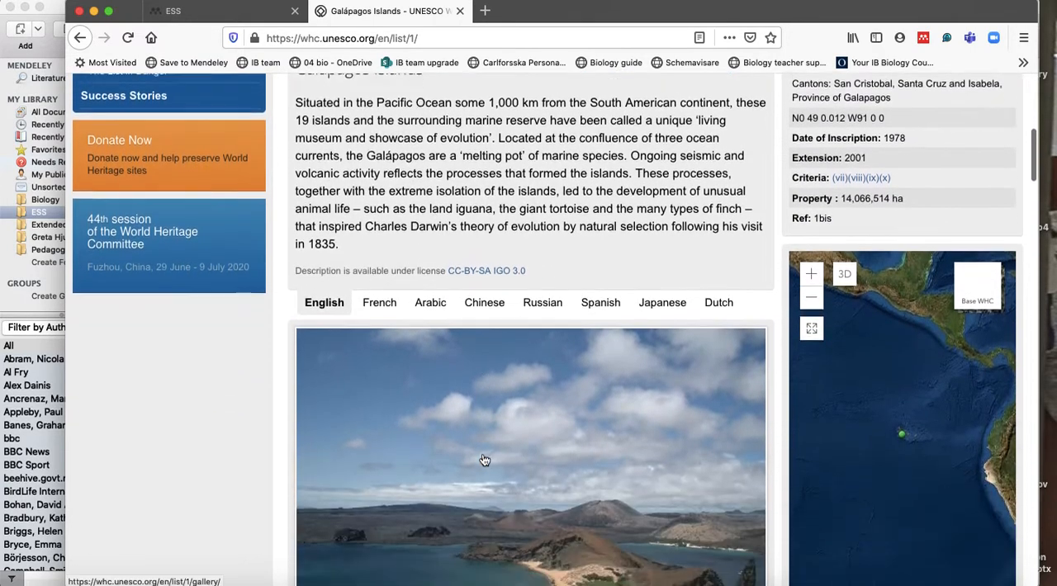
{"action": "scroll", "coordinate": [485, 460], "scroll_direction": "down", "scroll_amount": 5}
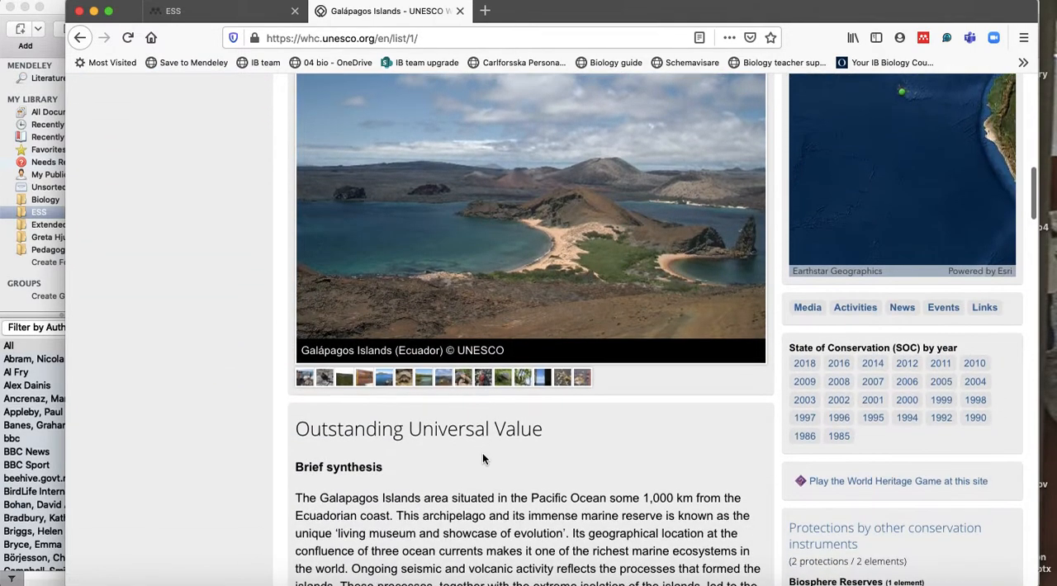
{"action": "scroll", "coordinate": [483, 455], "scroll_direction": "down", "scroll_amount": 4}
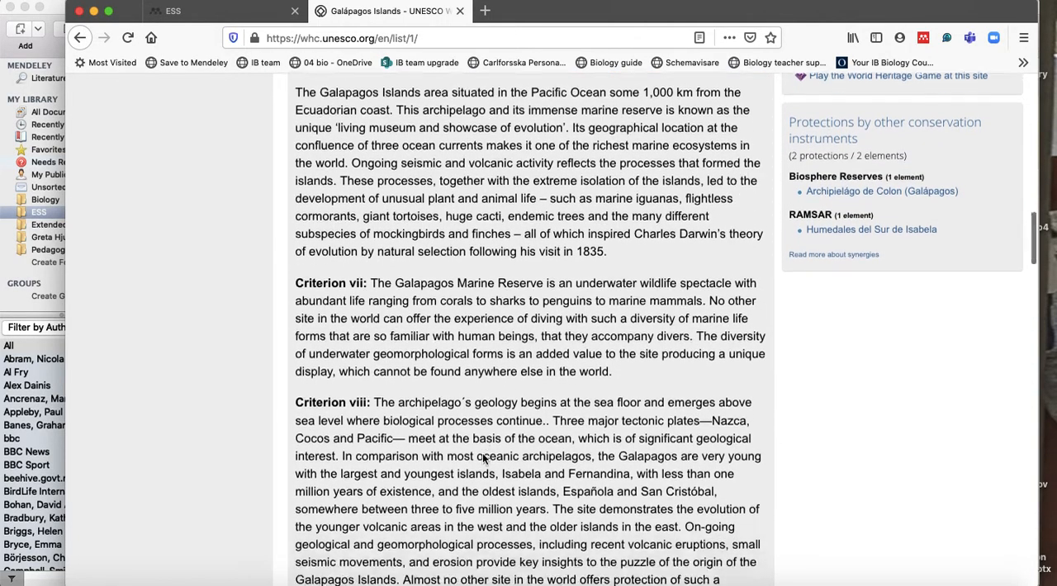
{"action": "scroll", "coordinate": [483, 458], "scroll_direction": "down", "scroll_amount": 11}
{"action": "scroll", "coordinate": [483, 455], "scroll_direction": "down", "scroll_amount": 20}
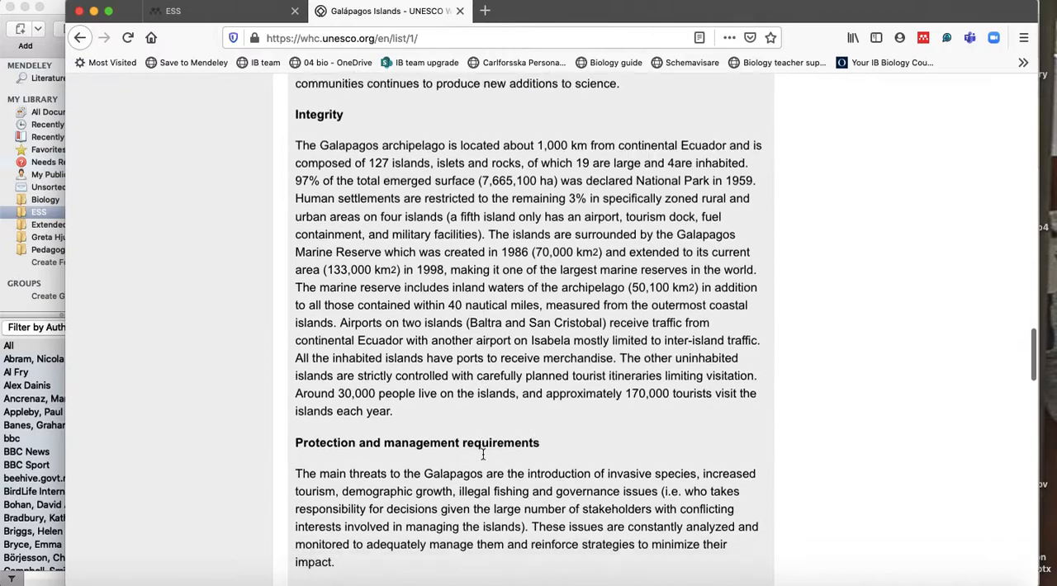
{"action": "scroll", "coordinate": [482, 455], "scroll_direction": "down", "scroll_amount": 12}
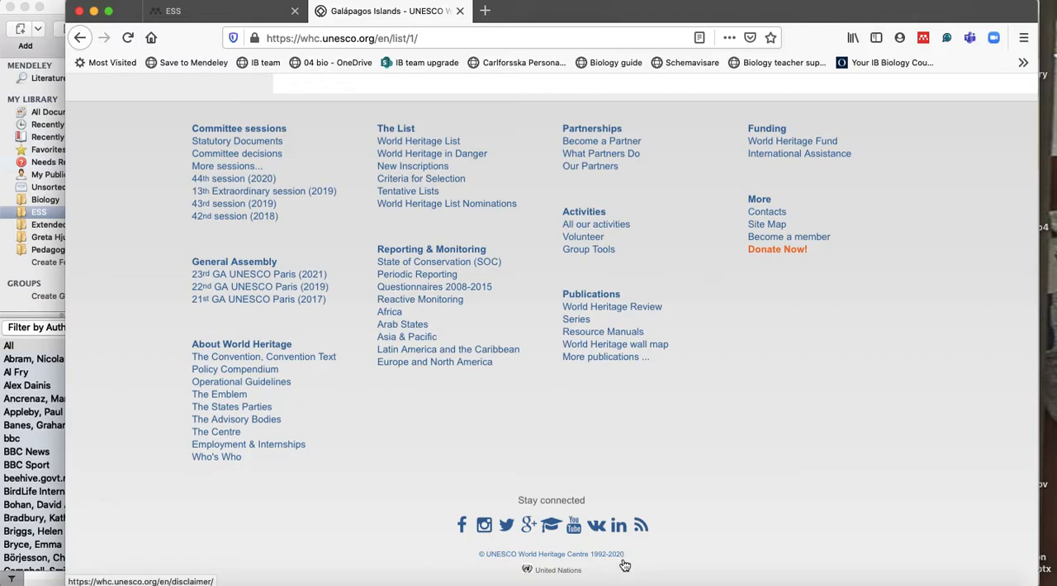
Set the Galápagos Islands reference's year to 2020 in Mendeley Desktop and mark its details as correct.
{"action": "left_click", "coordinate": [506, 582]}
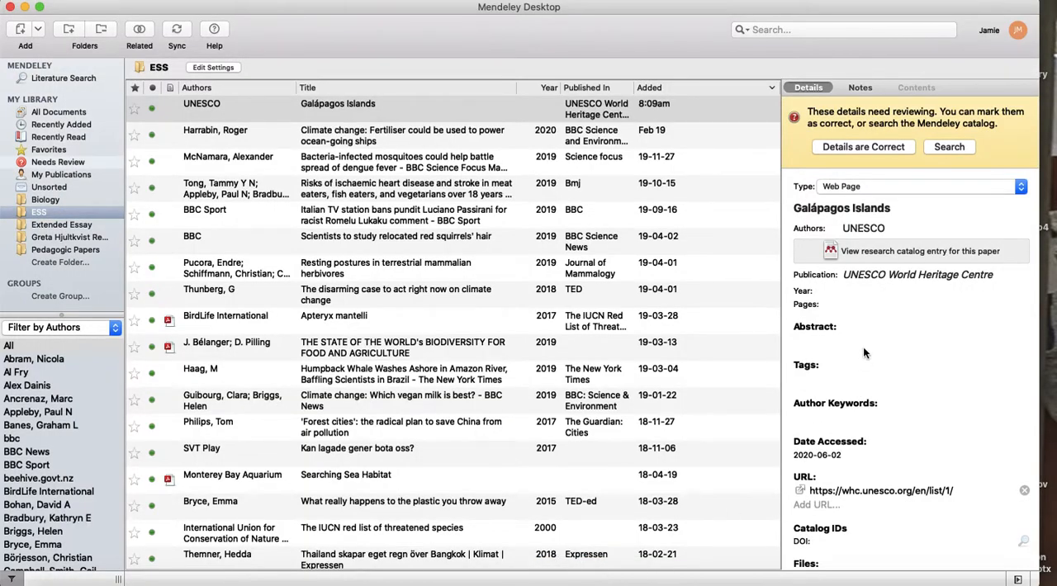
{"action": "type", "text": "2020"}
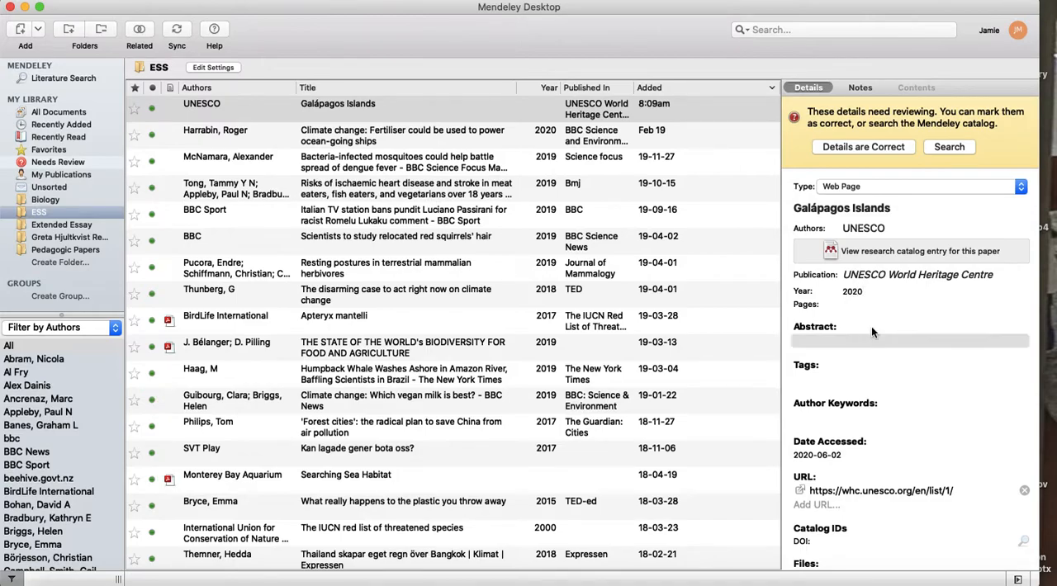
{"action": "left_click", "coordinate": [884, 145]}
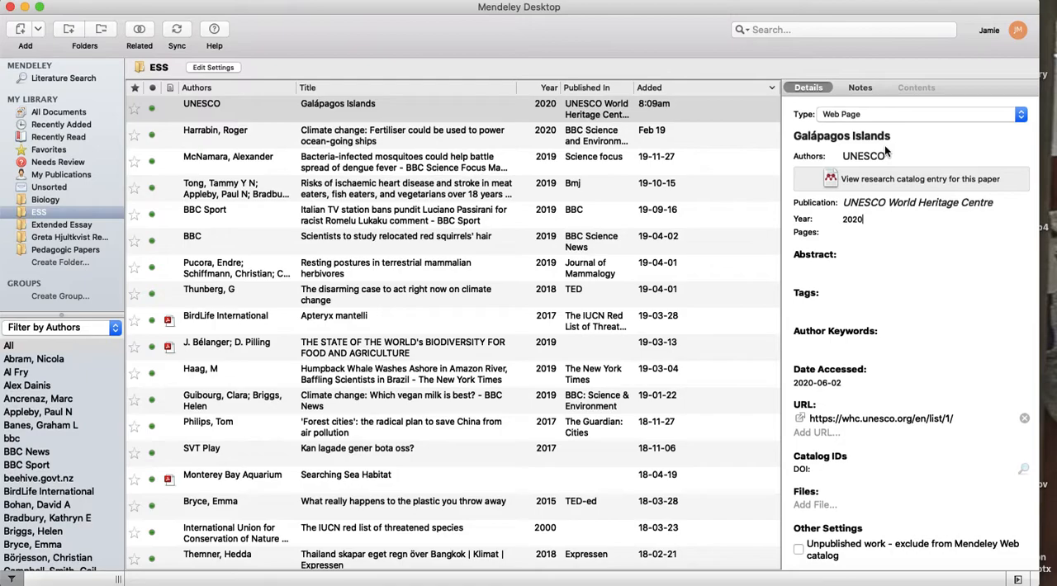
{"action": "left_click", "coordinate": [702, 274]}
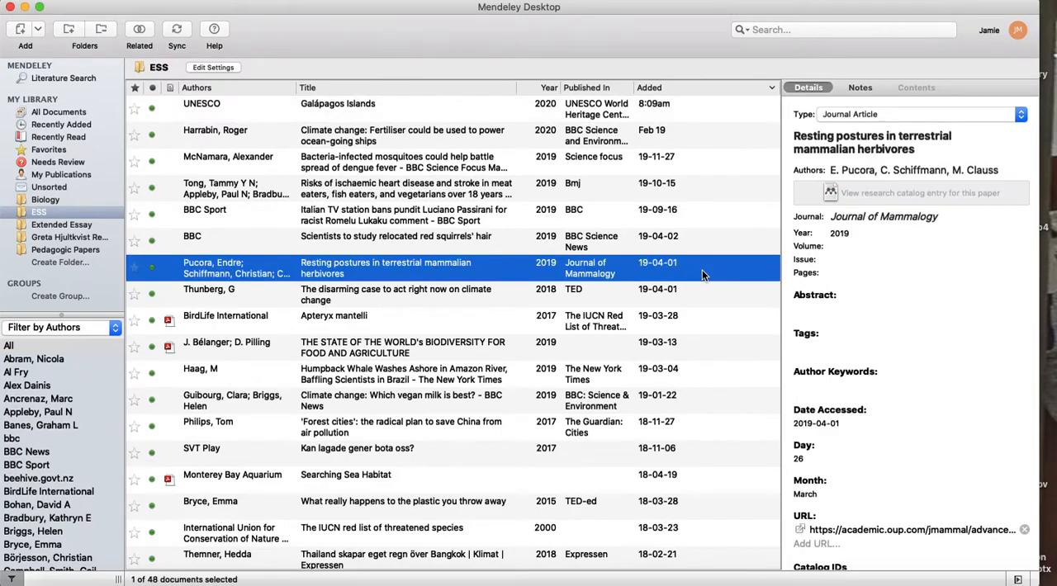
{"action": "left_click", "coordinate": [362, 117]}
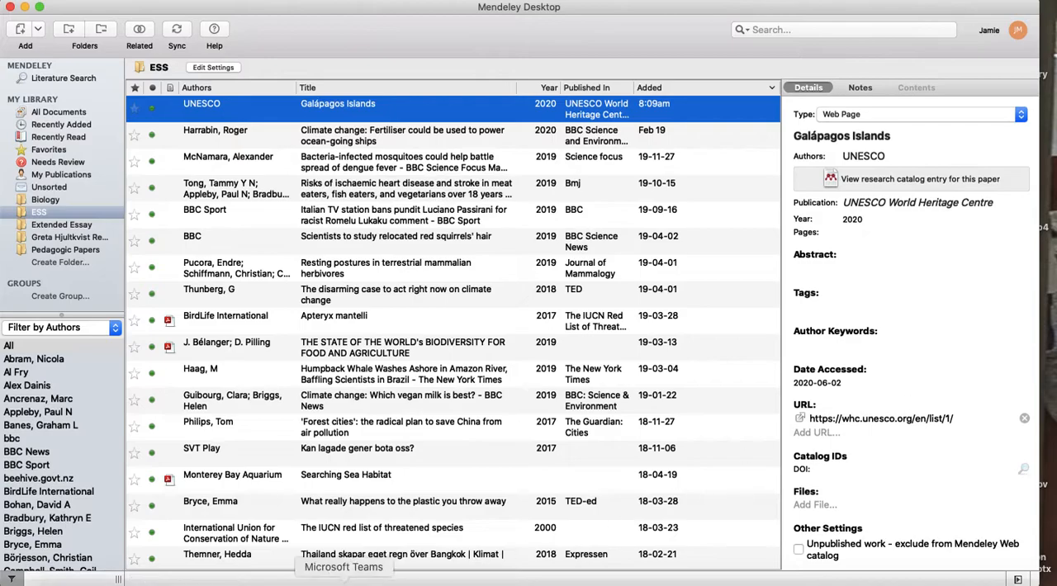
Switch to The Galápagos Islands document in Word and cite the UNESCO reference from Mendeley after "continental Ecuador", before the full stop.
{"action": "left_click", "coordinate": [297, 581]}
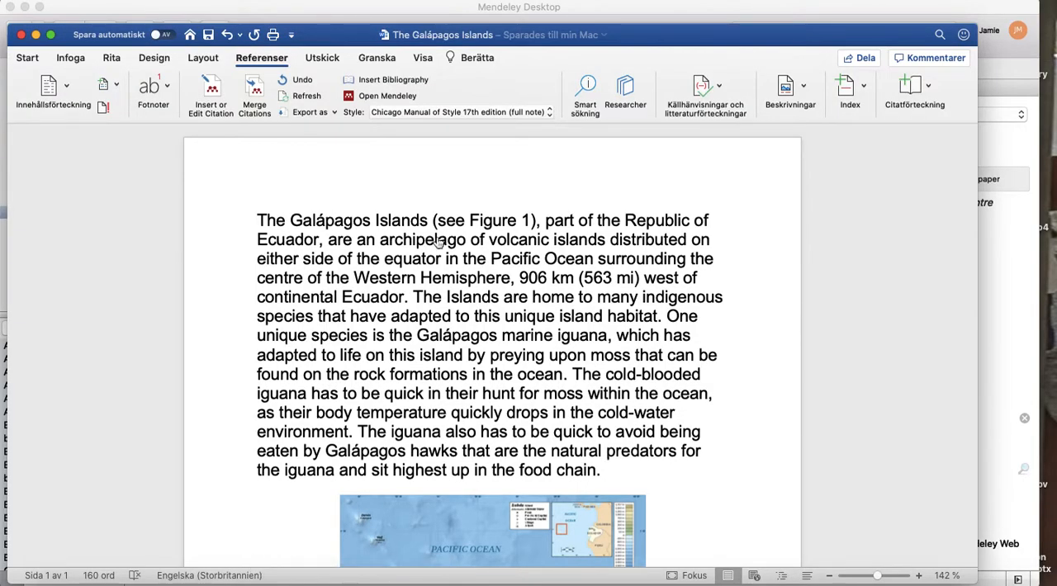
{"action": "left_click", "coordinate": [403, 298]}
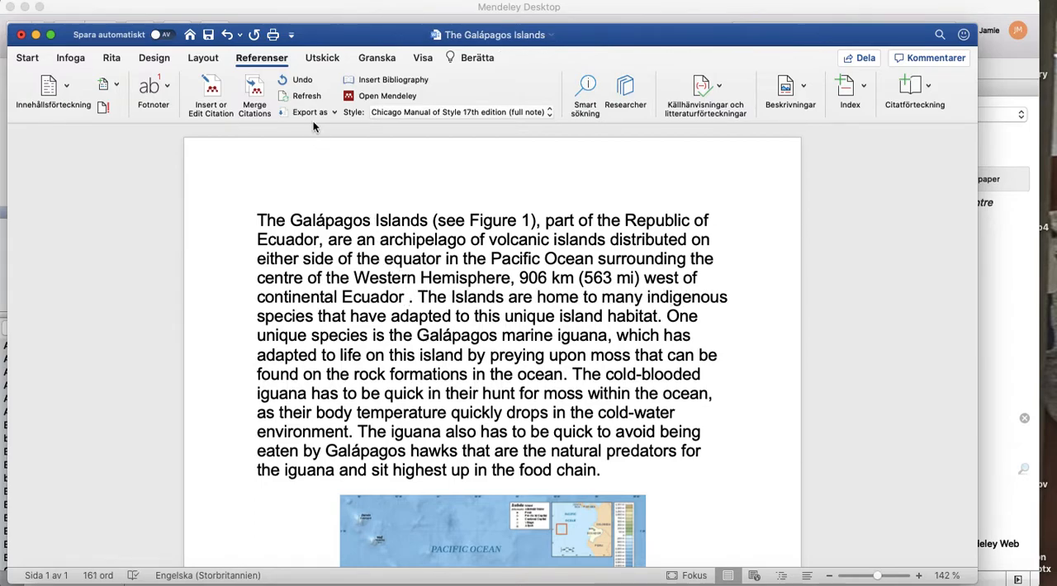
{"action": "left_click", "coordinate": [264, 59]}
{"action": "left_click", "coordinate": [262, 58]}
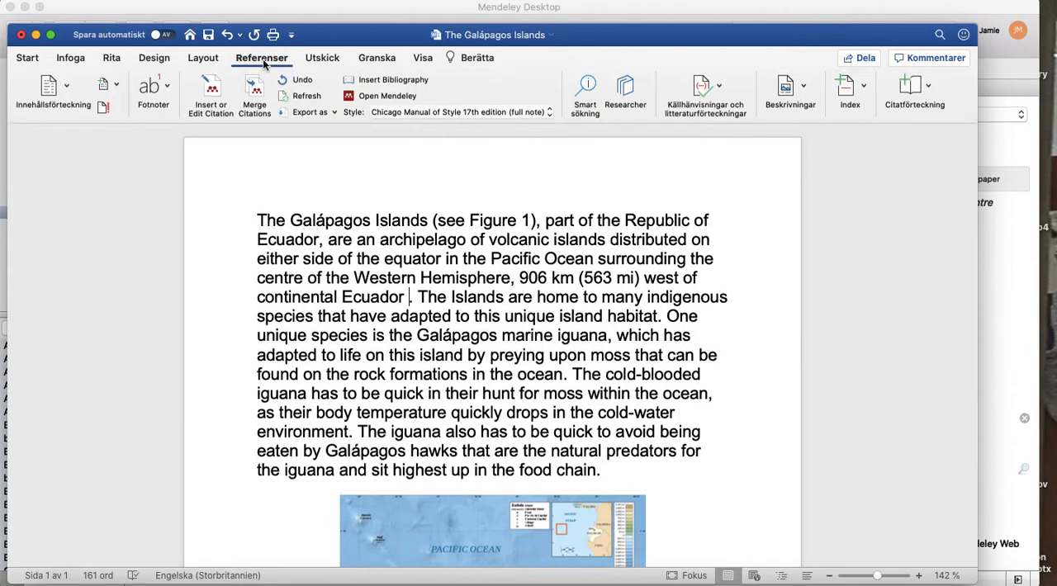
{"action": "left_click", "coordinate": [213, 92]}
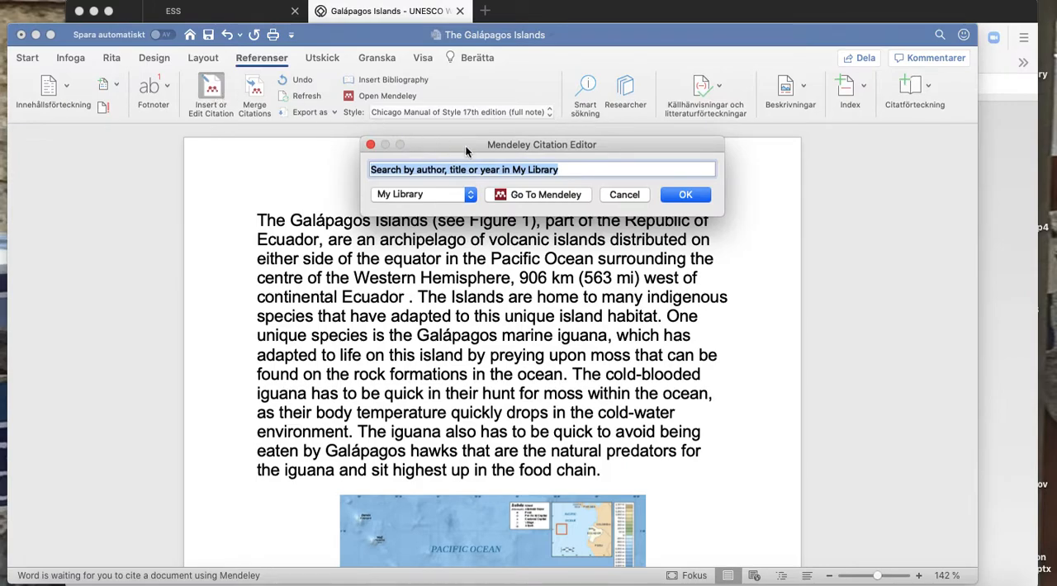
{"action": "left_click", "coordinate": [539, 196]}
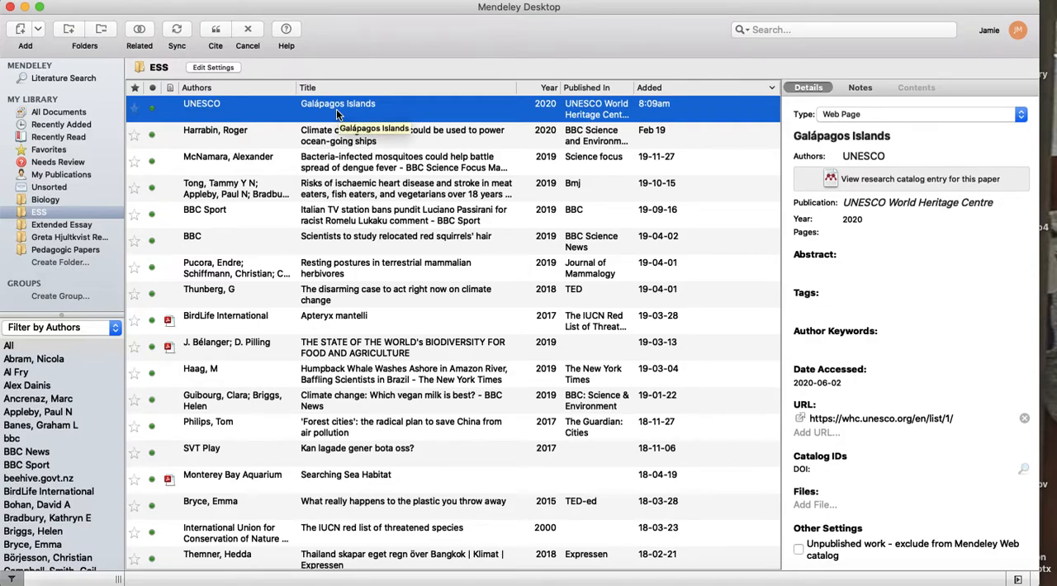
{"action": "left_click", "coordinate": [217, 31]}
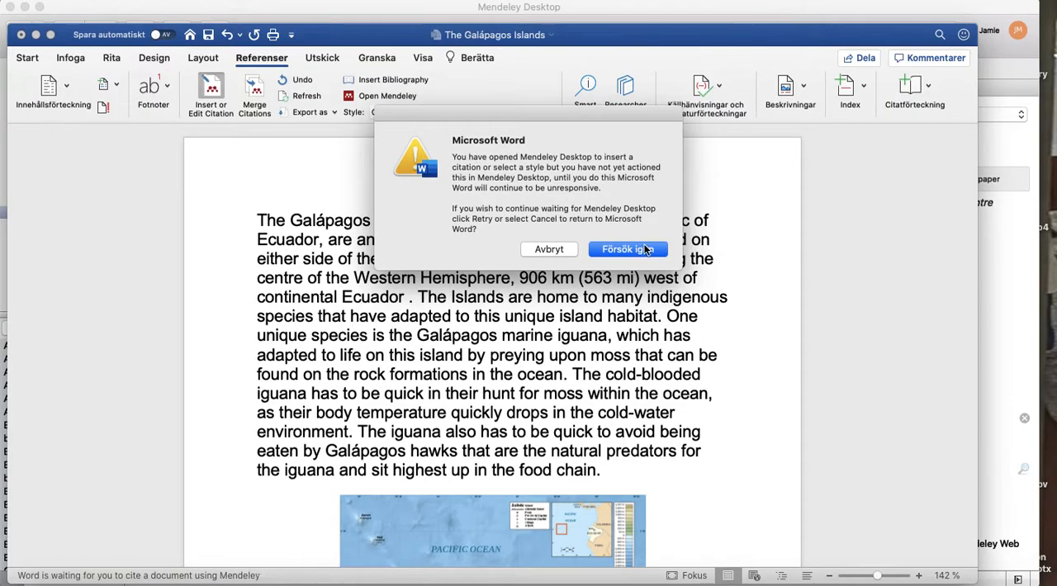
{"action": "left_click", "coordinate": [645, 249]}
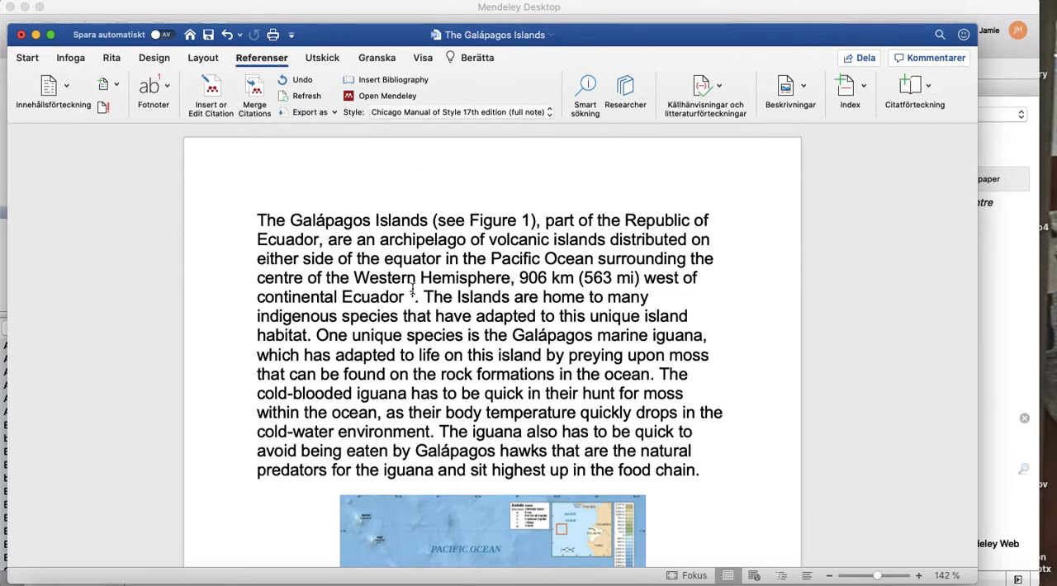
Add a left-aligned "References" heading on a new line below the Figure 1 caption and insert the Mendeley bibliography under it.
{"action": "mouse_move", "coordinate": [413, 297]}
{"action": "scroll", "coordinate": [702, 490], "scroll_direction": "down", "scroll_amount": 8}
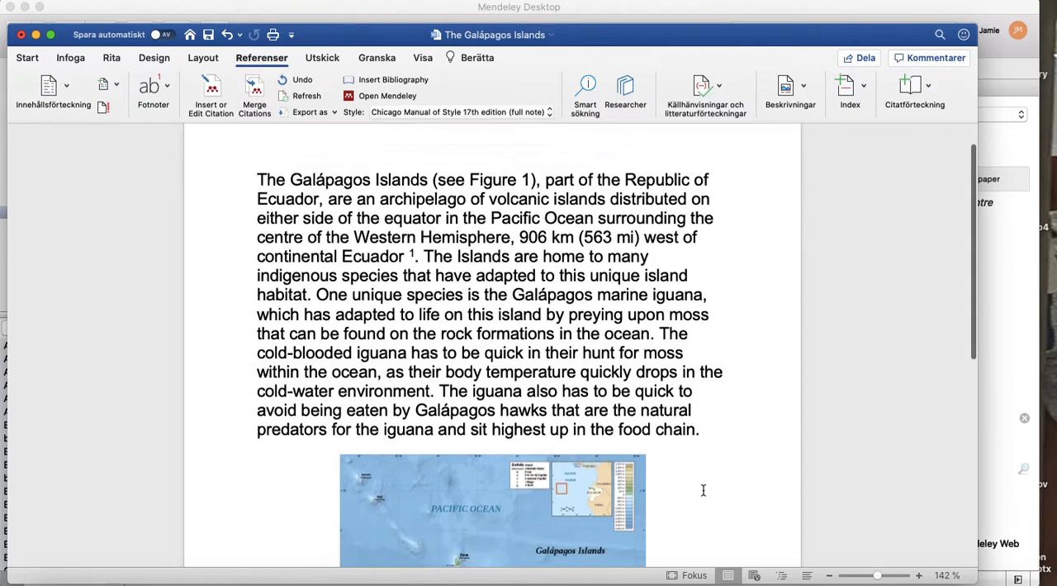
{"action": "scroll", "coordinate": [702, 491], "scroll_direction": "down", "scroll_amount": 4}
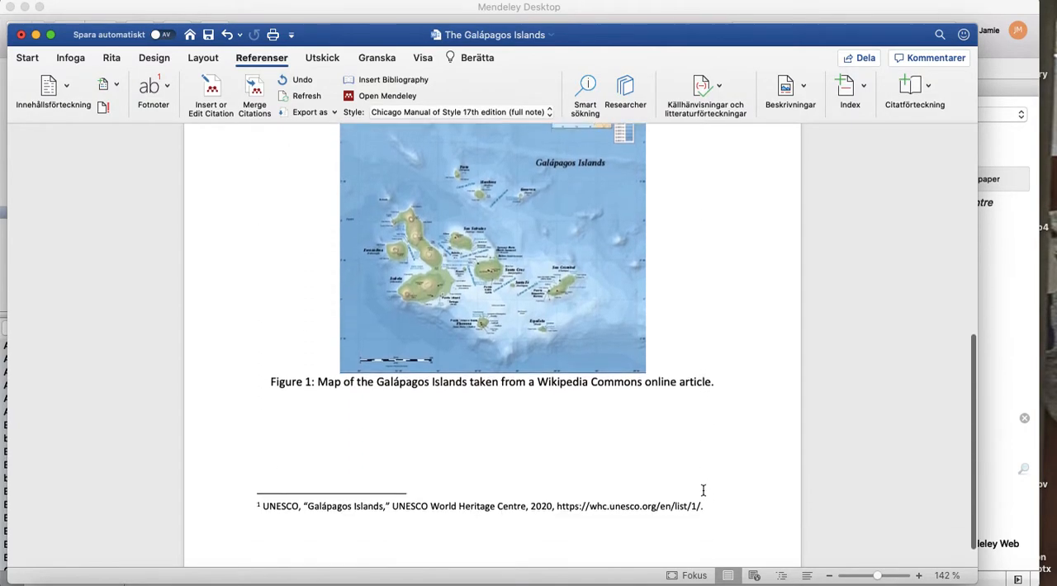
{"action": "left_click", "coordinate": [312, 392]}
{"action": "key", "text": "Return"}
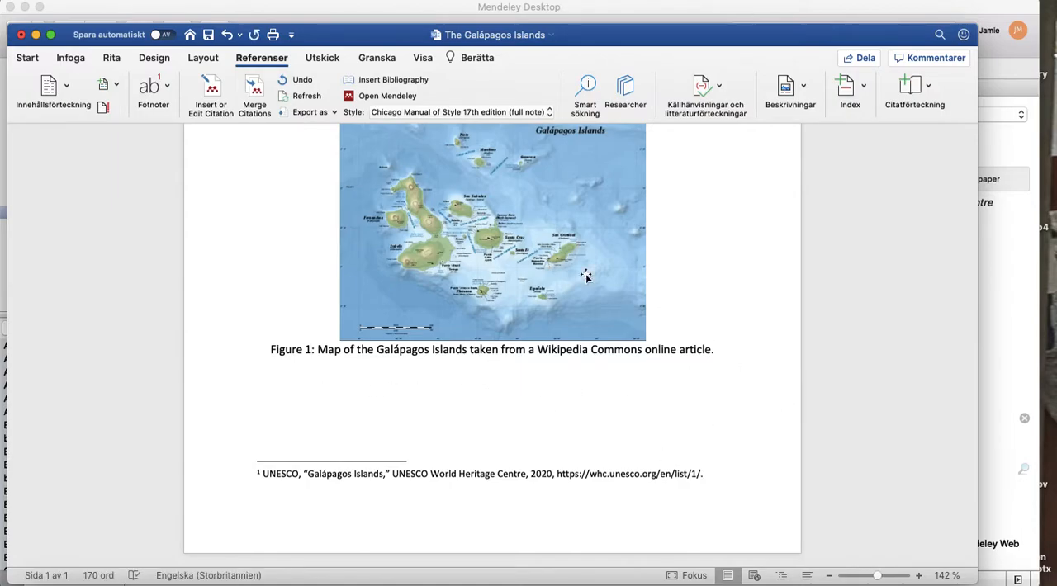
{"action": "left_click", "coordinate": [27, 59]}
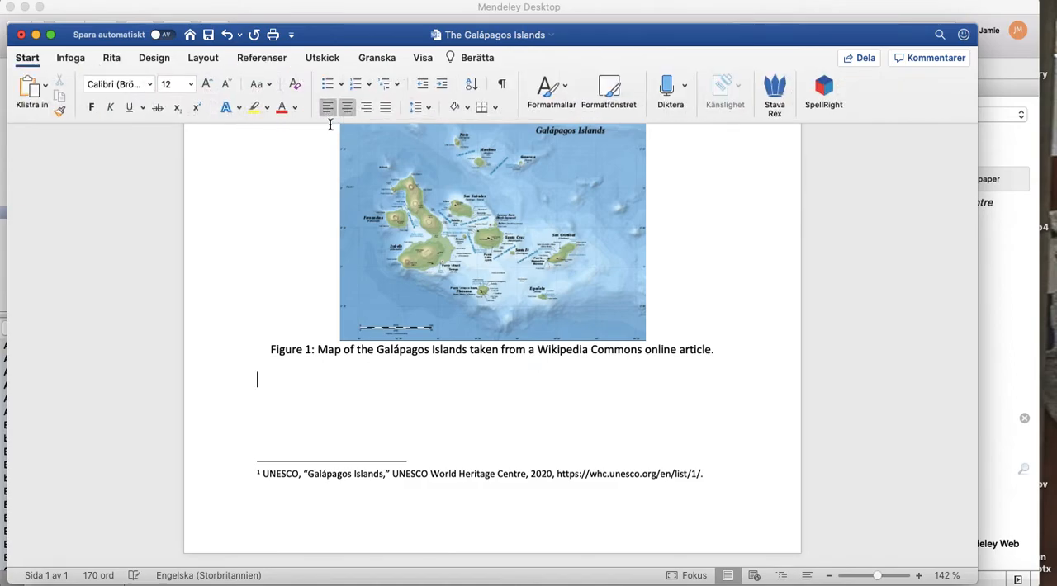
{"action": "type", "text": "References"}
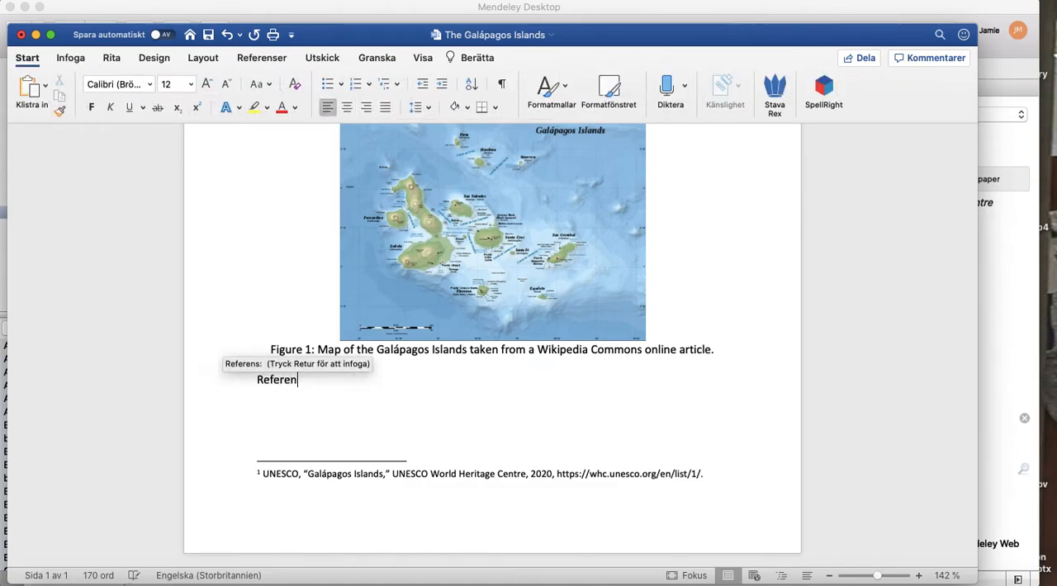
{"action": "key", "text": "Return"}
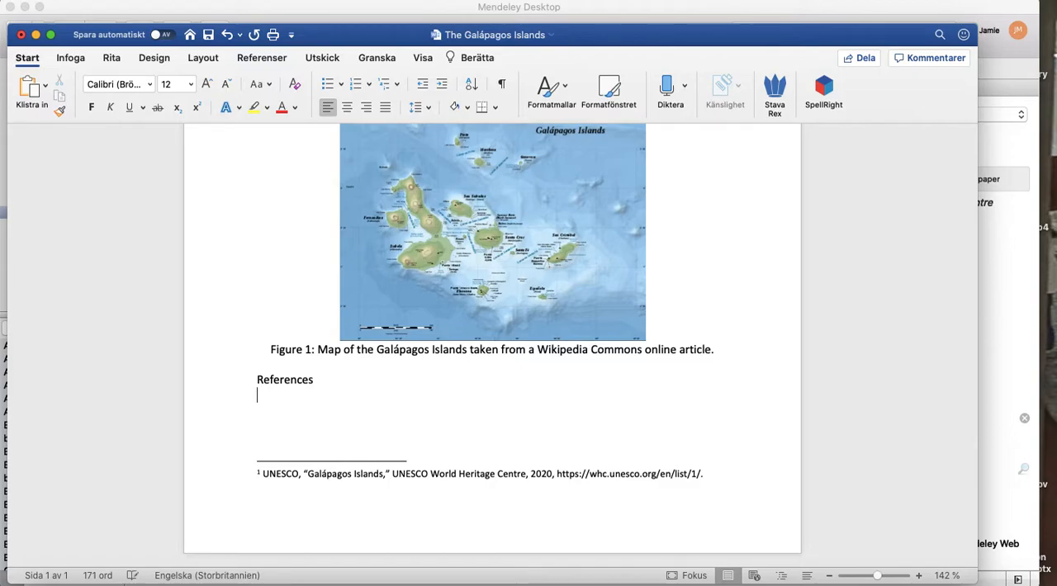
{"action": "left_click", "coordinate": [262, 63]}
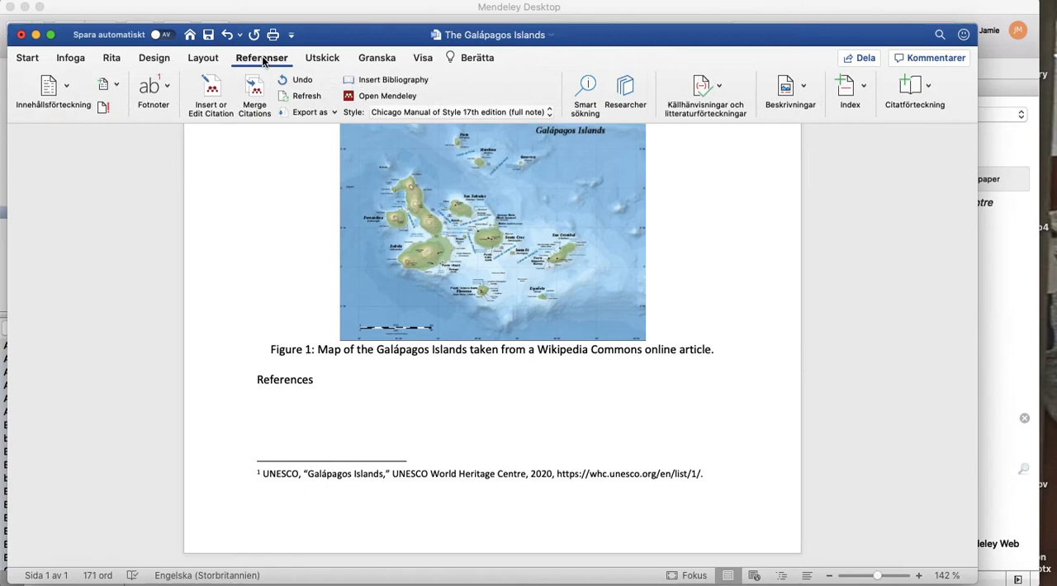
{"action": "left_click", "coordinate": [403, 81]}
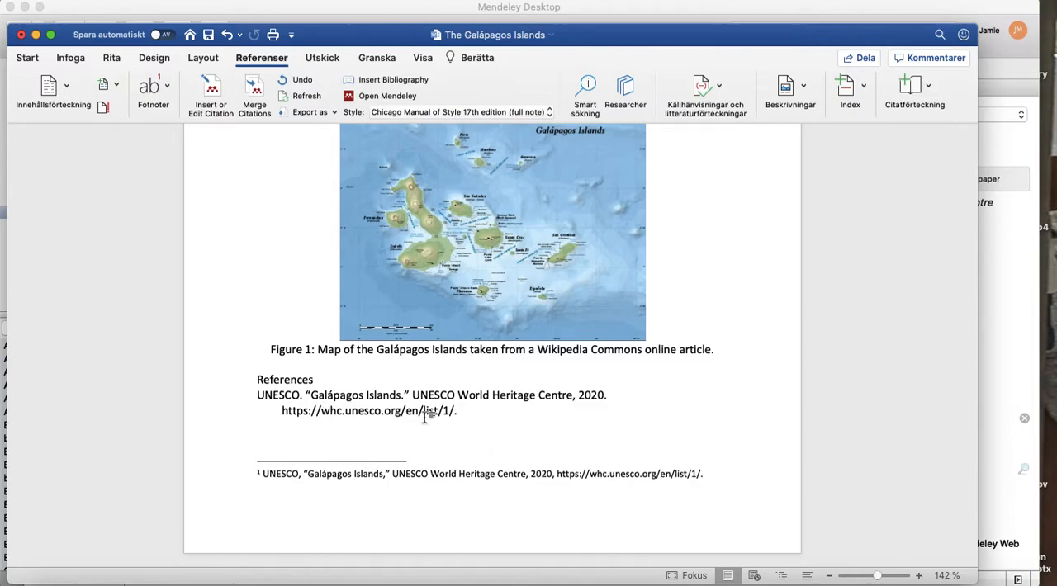
Extend the "References" heading to "References/Bibliography" and add a blank line between it and the UNESCO bibliography entry.
{"action": "left_click", "coordinate": [319, 379]}
{"action": "type", "text": "/Bibliography"}
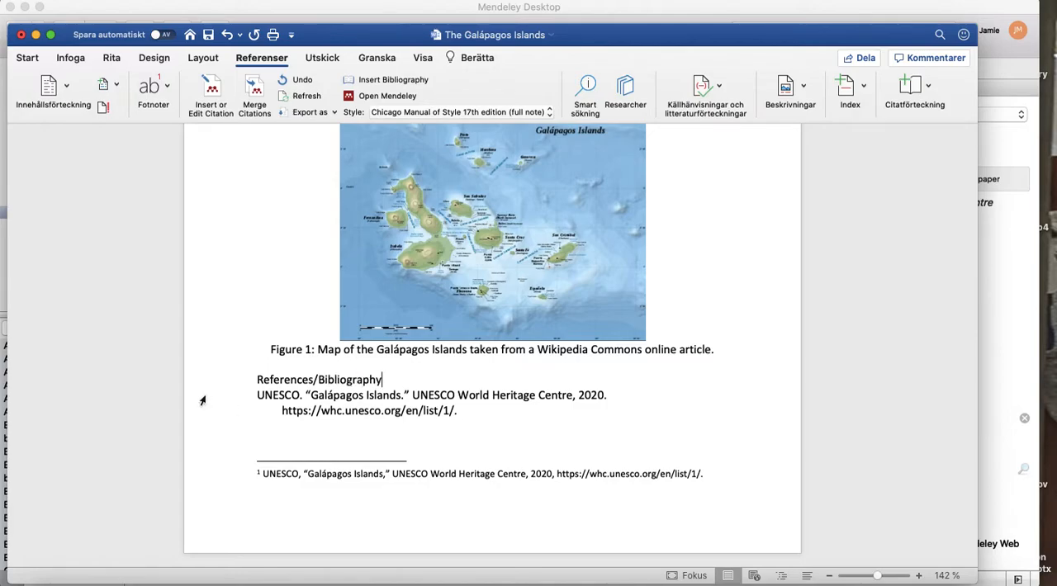
{"action": "left_click", "coordinate": [258, 394]}
{"action": "key", "text": "Return"}
{"action": "left_click", "coordinate": [539, 448]}
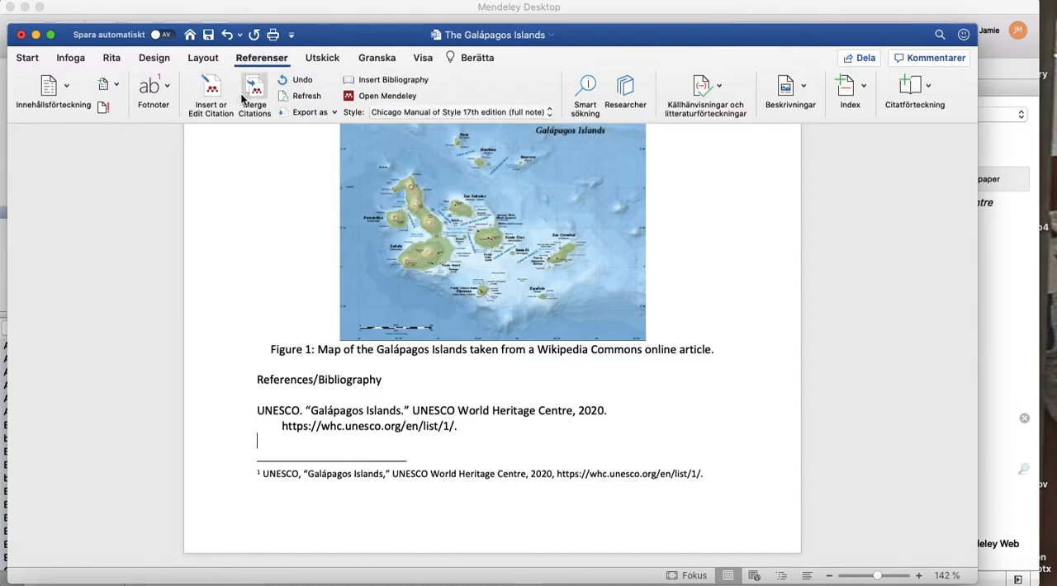
Switch the Mendeley citation style to Modern Language Association 8th edition and check the citation after "continental Ecuador".
{"action": "left_click", "coordinate": [550, 112]}
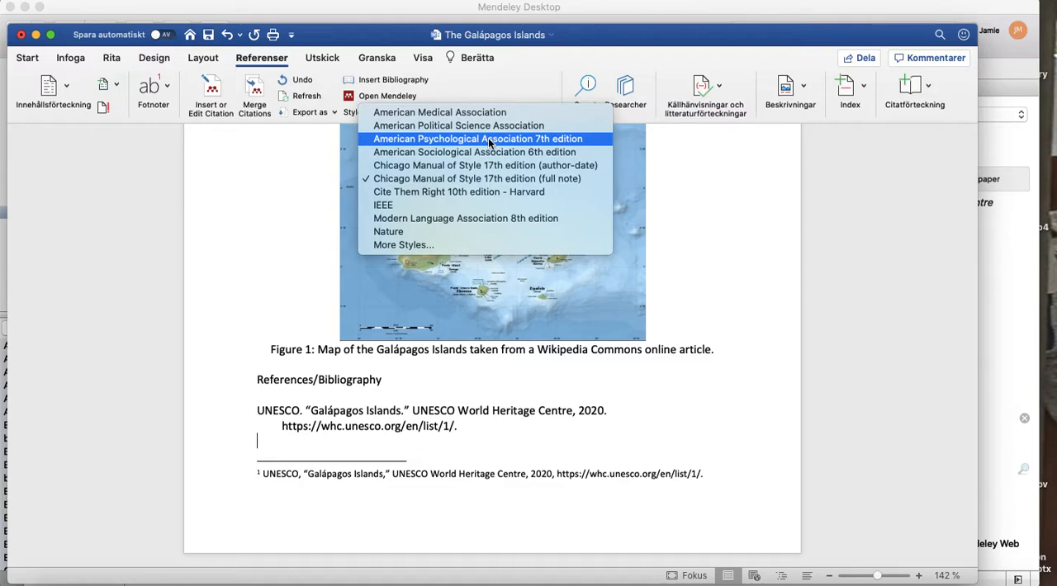
{"action": "left_click", "coordinate": [470, 218]}
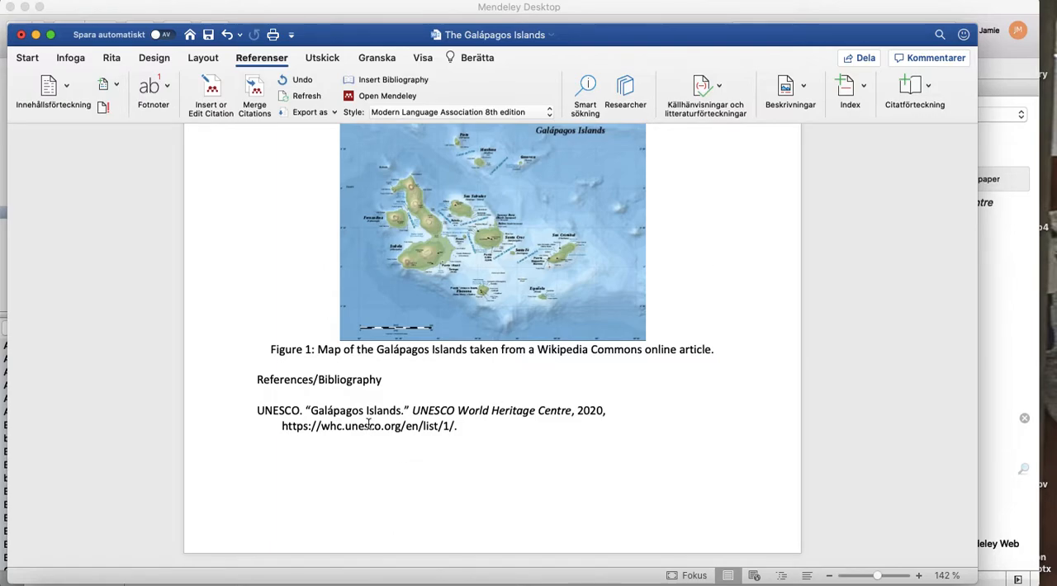
{"action": "scroll", "coordinate": [368, 424], "scroll_direction": "up", "scroll_amount": 10}
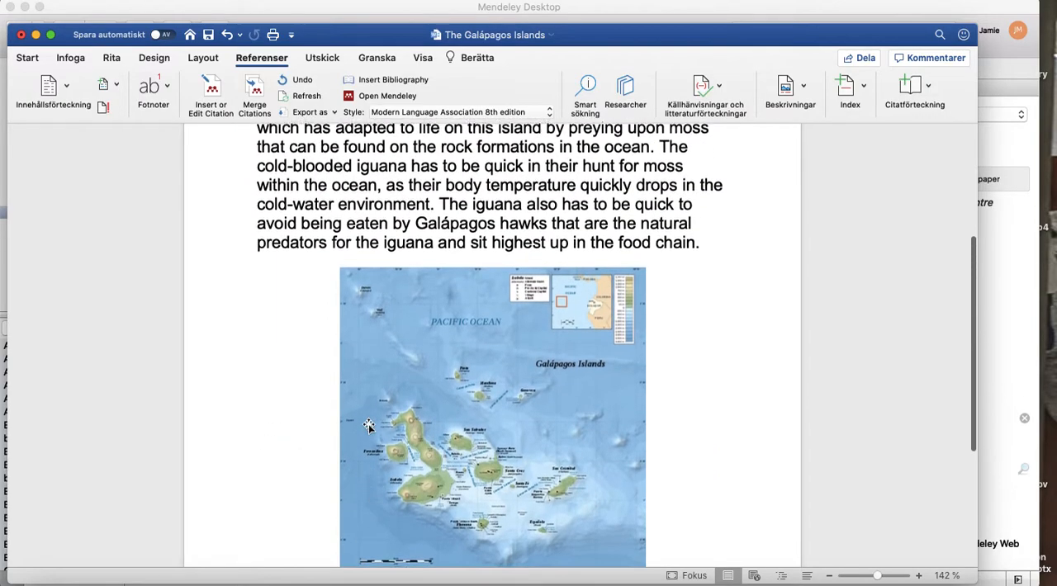
{"action": "scroll", "coordinate": [368, 424], "scroll_direction": "up", "scroll_amount": 3}
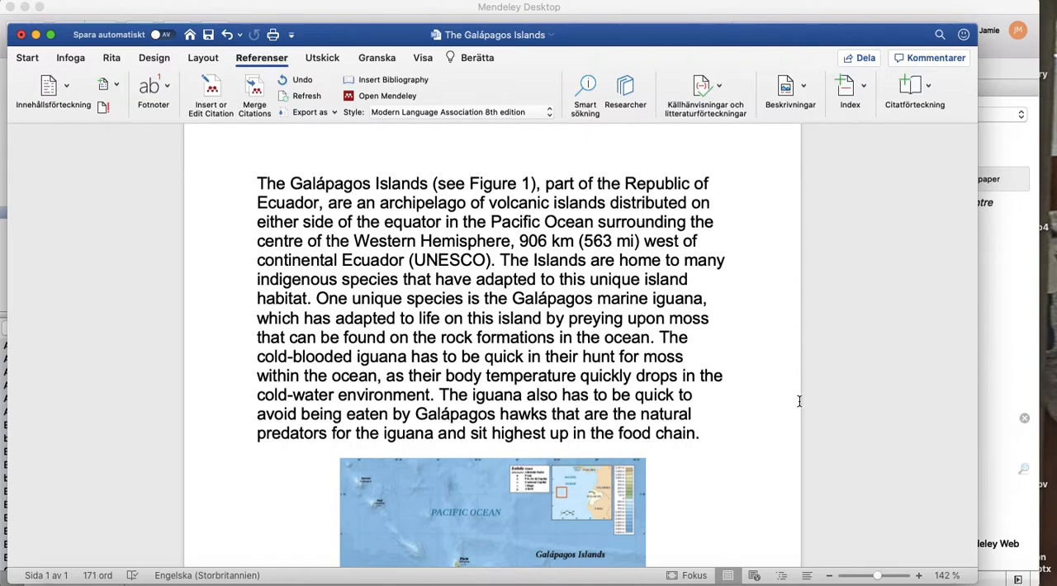
Set the Mendeley citation style to American Psychological Association 7th edition and check the bibliography entry and in-text citation.
{"action": "left_click", "coordinate": [550, 115]}
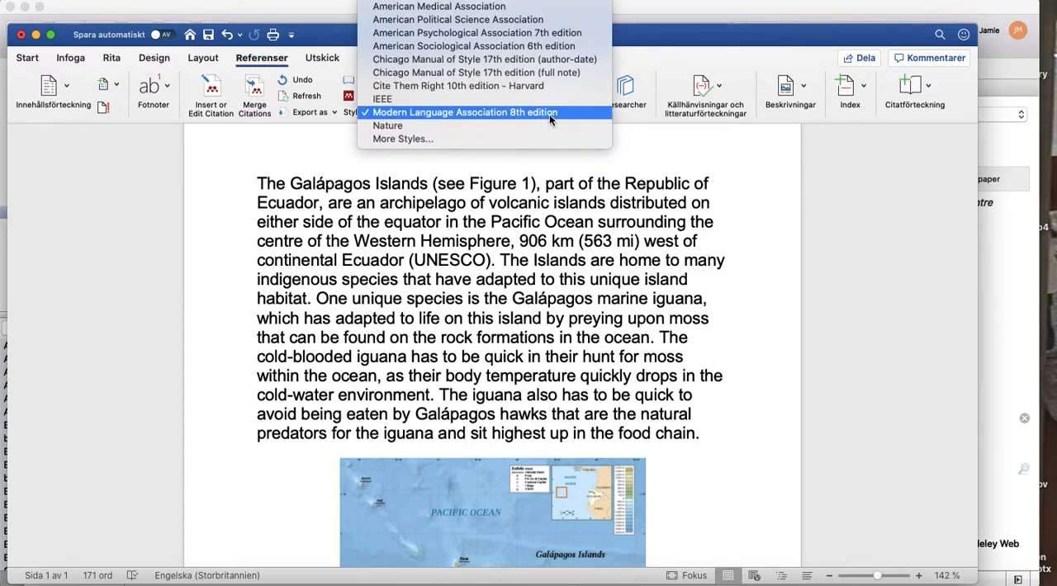
{"action": "left_click", "coordinate": [529, 32]}
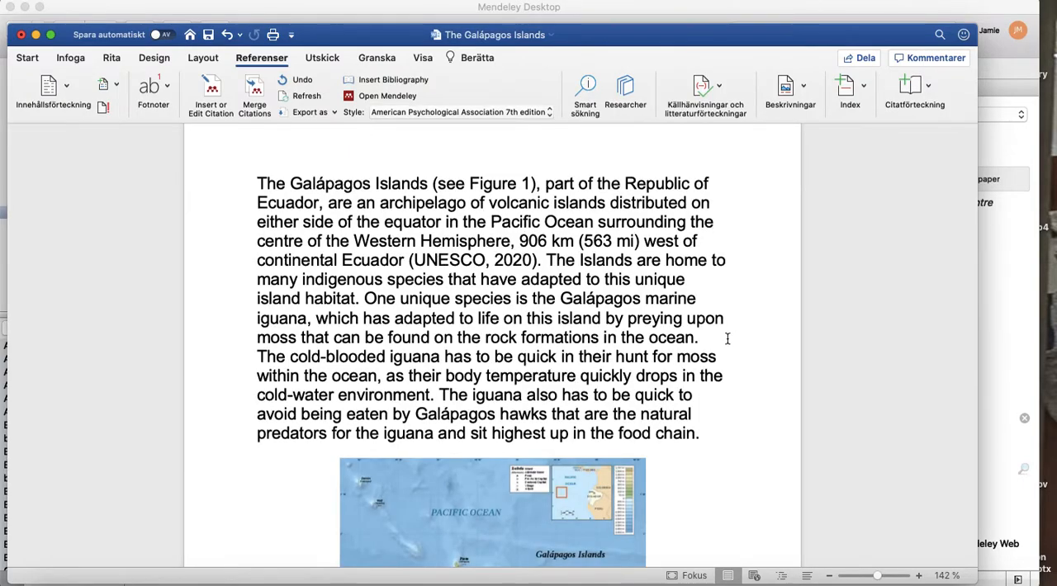
{"action": "scroll", "coordinate": [771, 373], "scroll_direction": "down", "scroll_amount": 10}
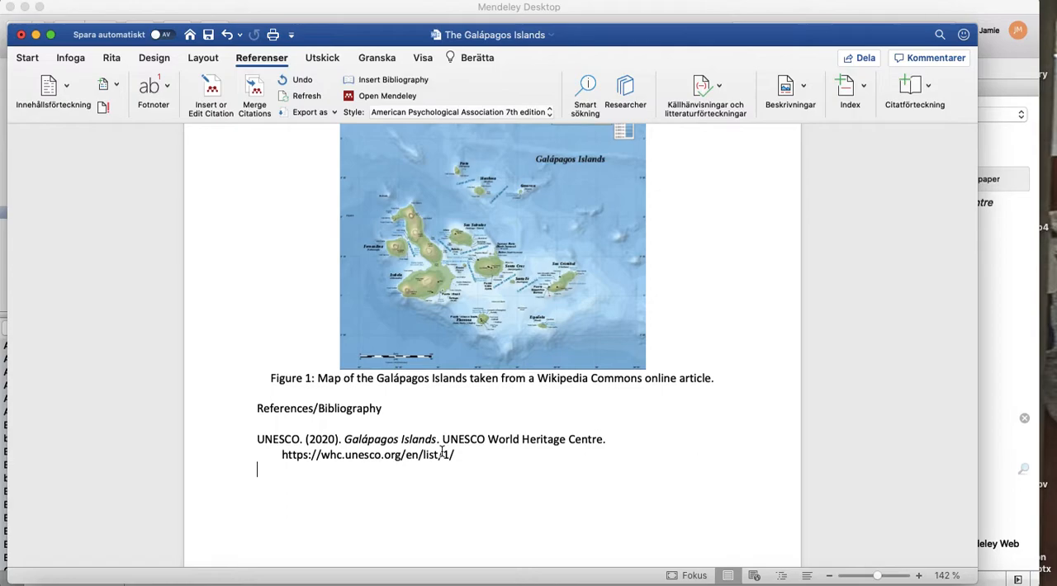
{"action": "scroll", "coordinate": [443, 452], "scroll_direction": "up", "scroll_amount": 10}
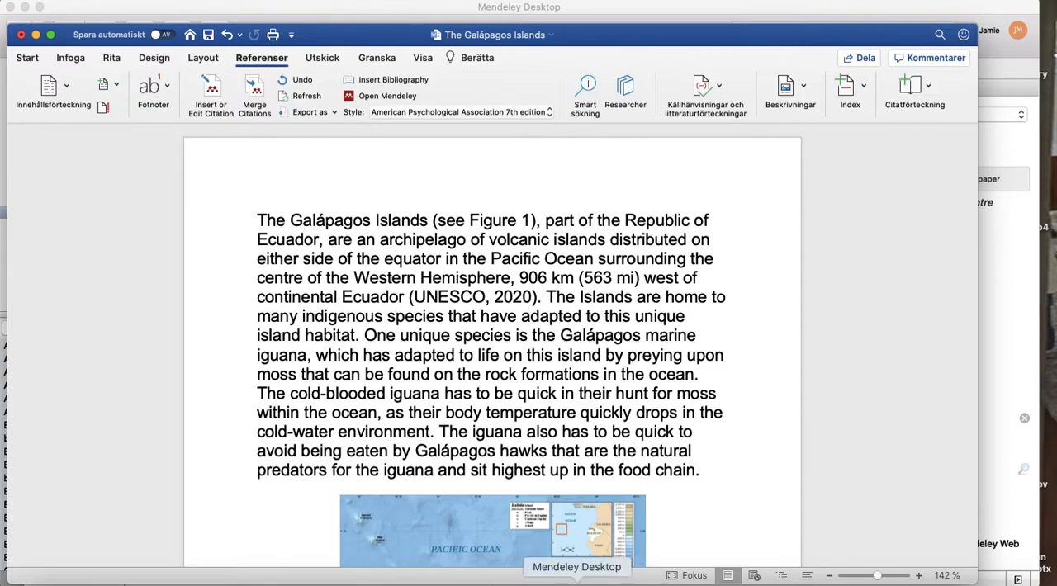
Switch to Mendeley Desktop and start a manual entry in the ESS folder with the type Television Broadcast.
{"action": "left_click", "coordinate": [576, 581]}
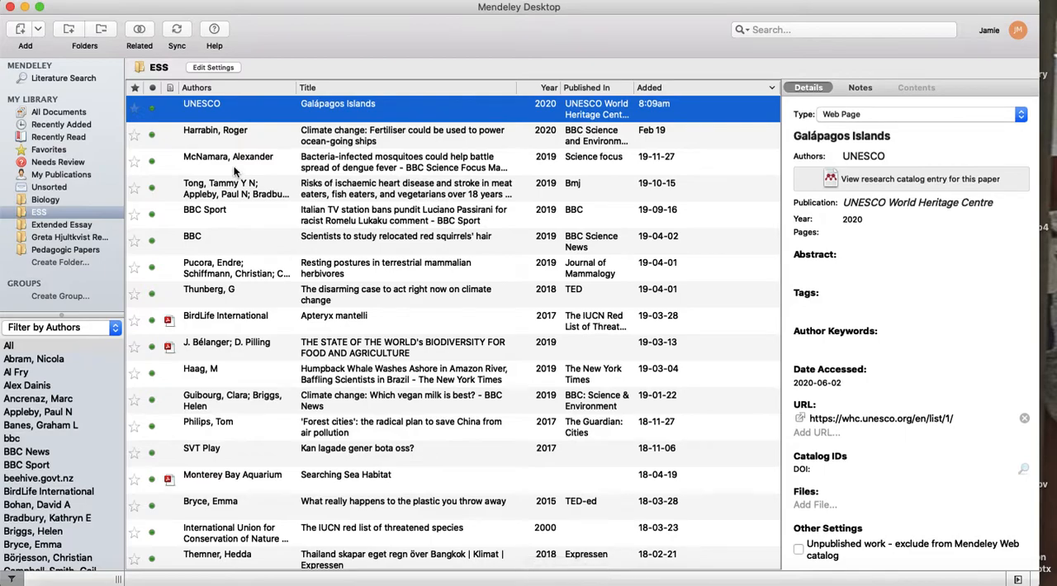
{"action": "left_click", "coordinate": [38, 33]}
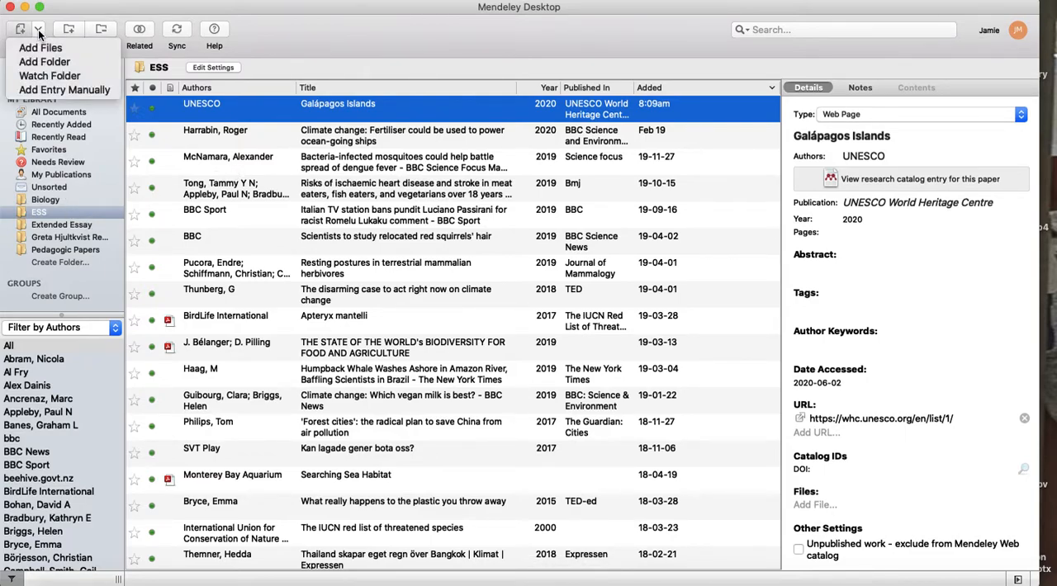
{"action": "left_click", "coordinate": [39, 33]}
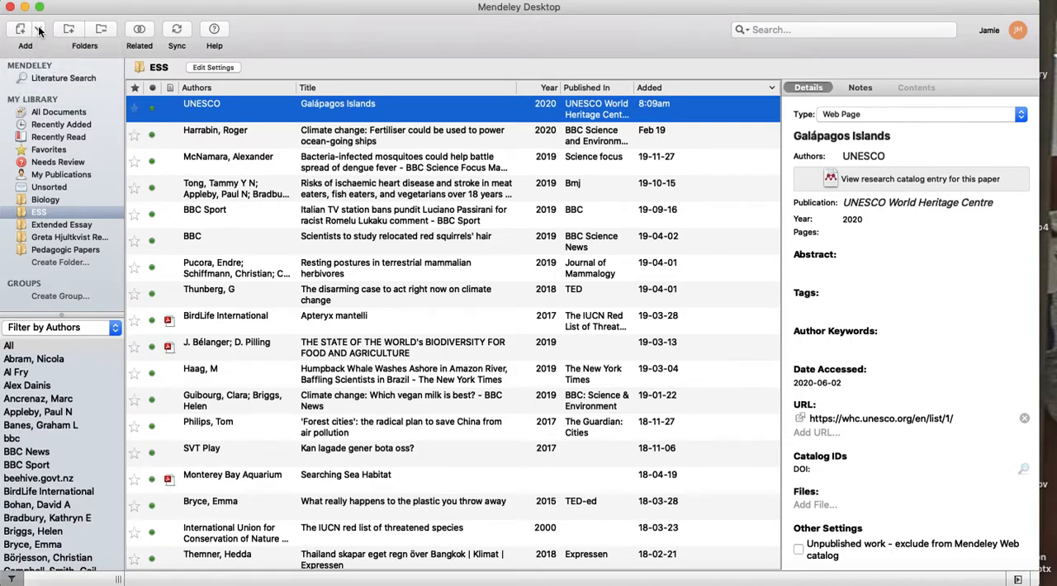
{"action": "left_click", "coordinate": [39, 33]}
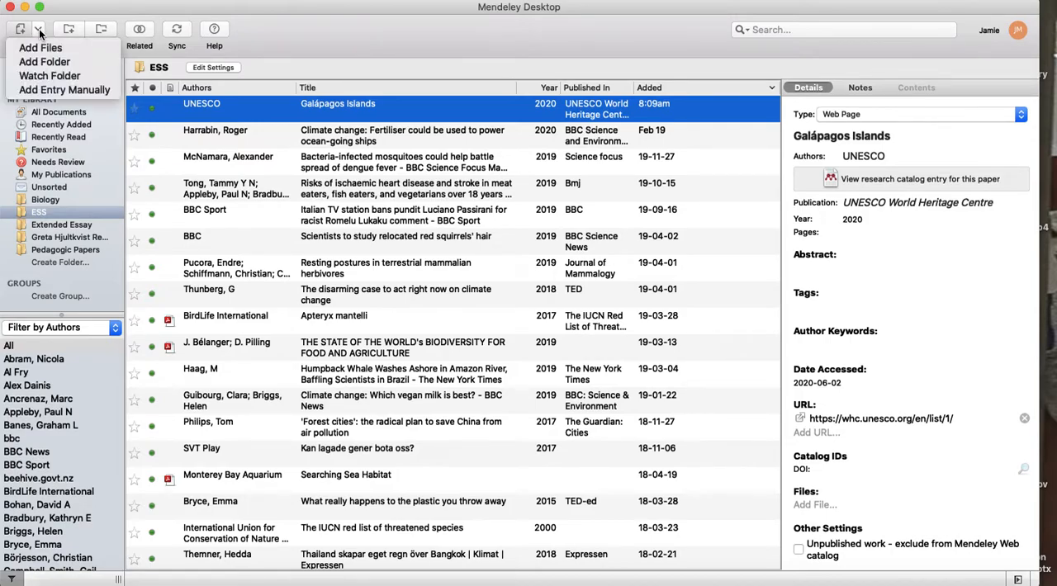
{"action": "left_click", "coordinate": [42, 88]}
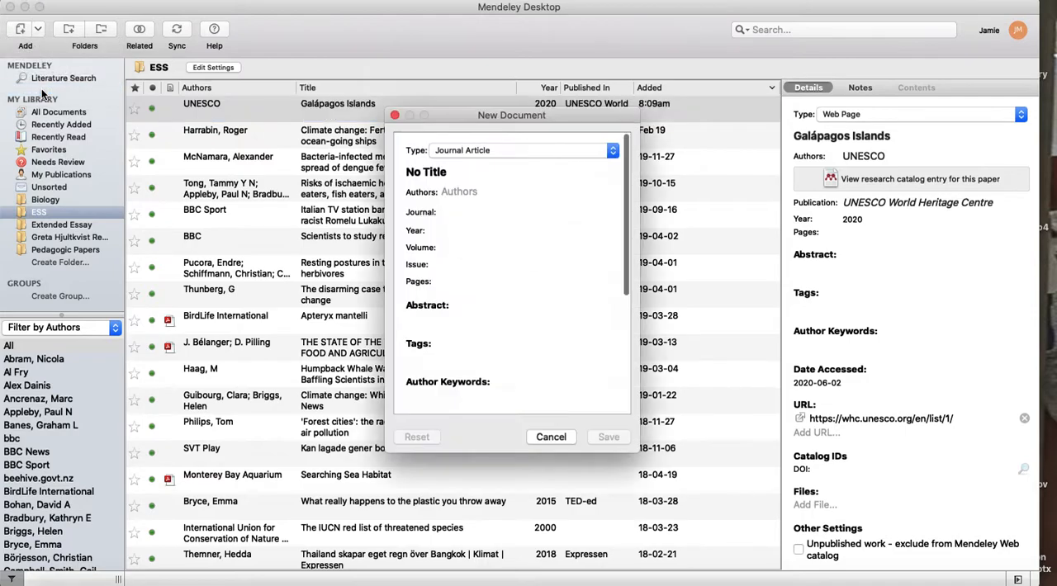
{"action": "left_click", "coordinate": [504, 151]}
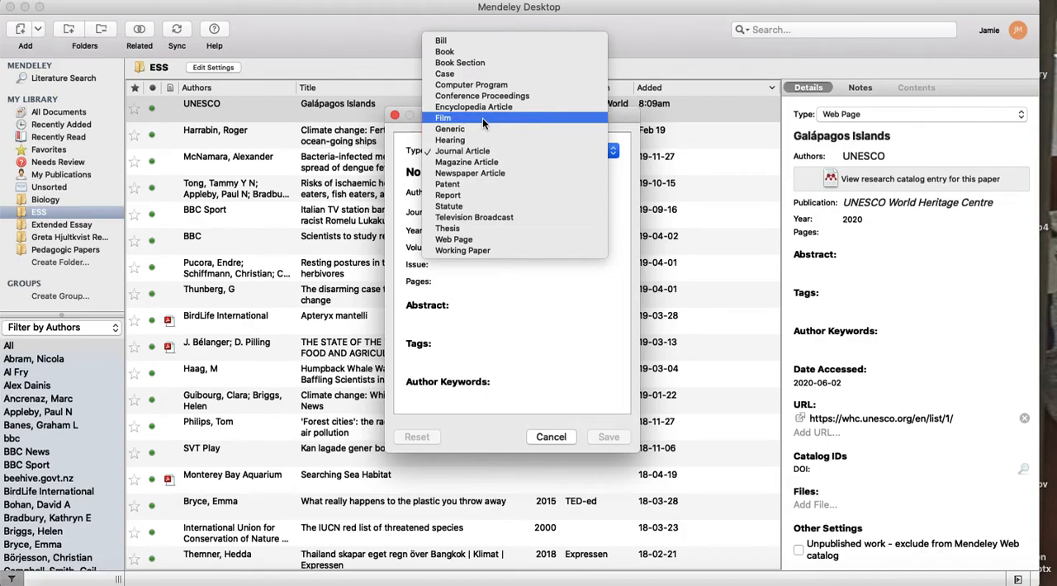
{"action": "left_click", "coordinate": [499, 216]}
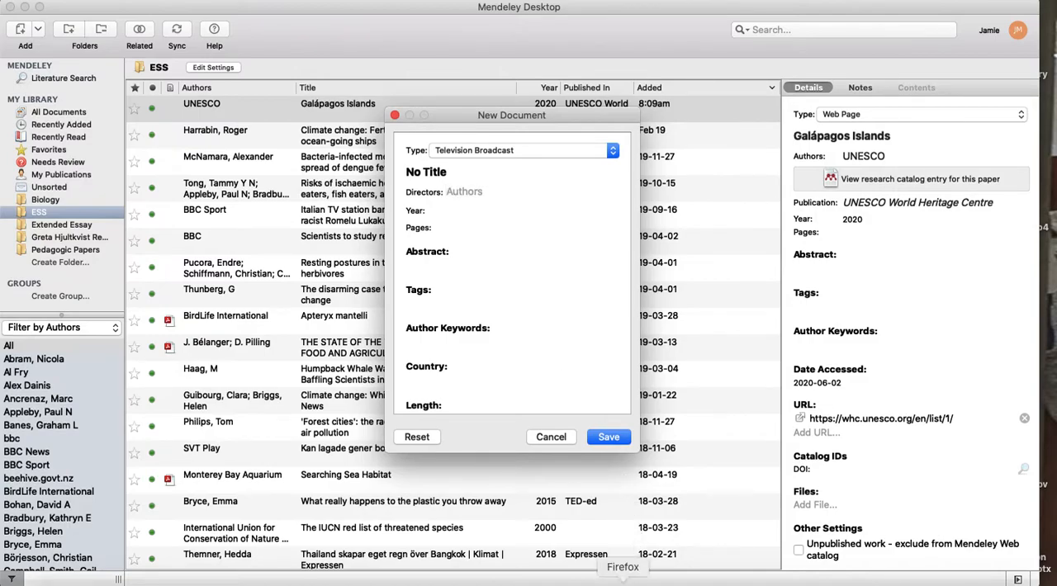
Switch to Firefox and search Google for "Steve Backshaw BBC Four microworlds".
{"action": "left_click", "coordinate": [623, 582]}
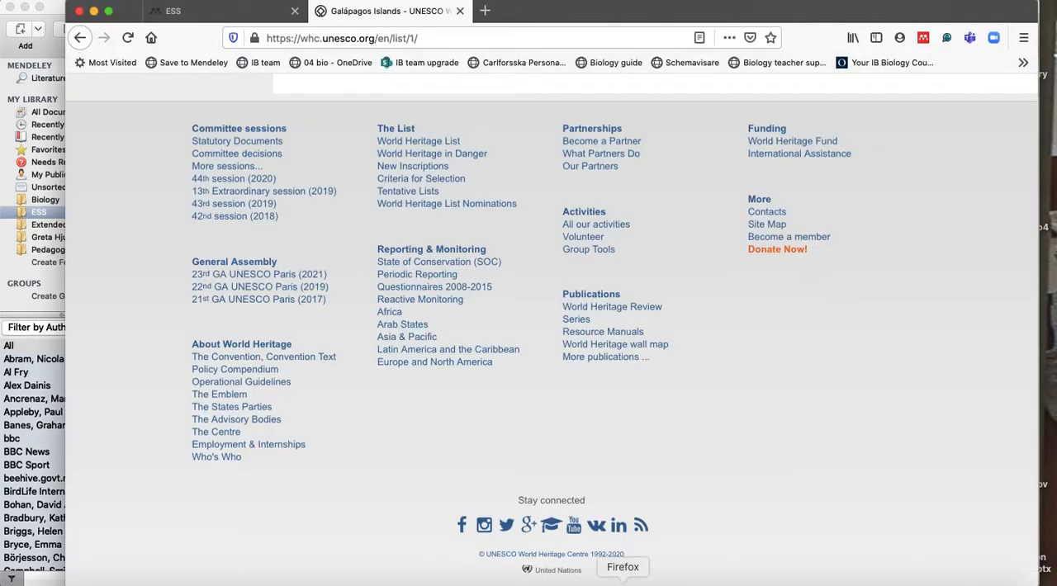
{"action": "left_click", "coordinate": [438, 38]}
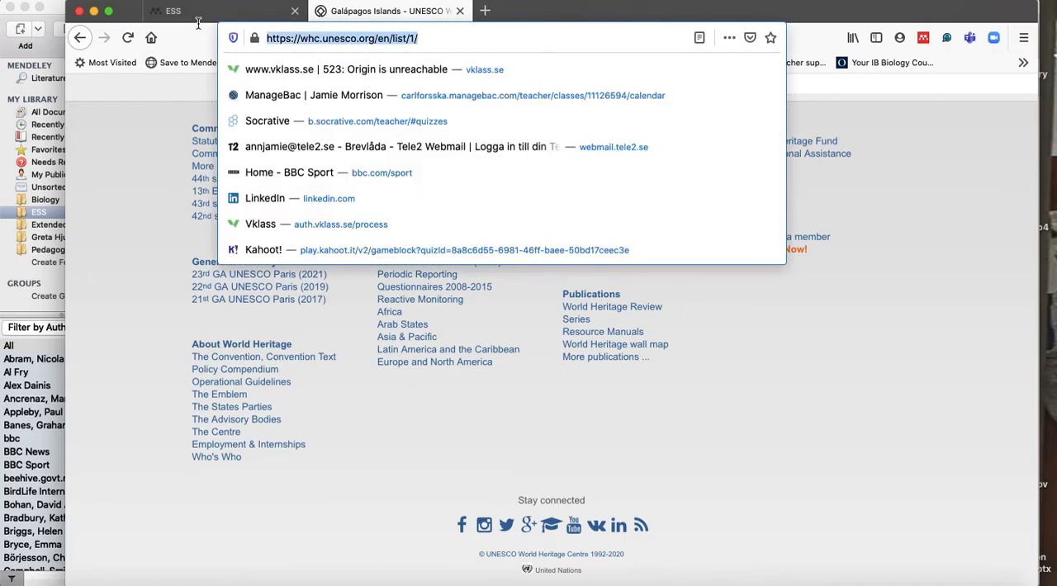
{"action": "type", "text": "Steve"}
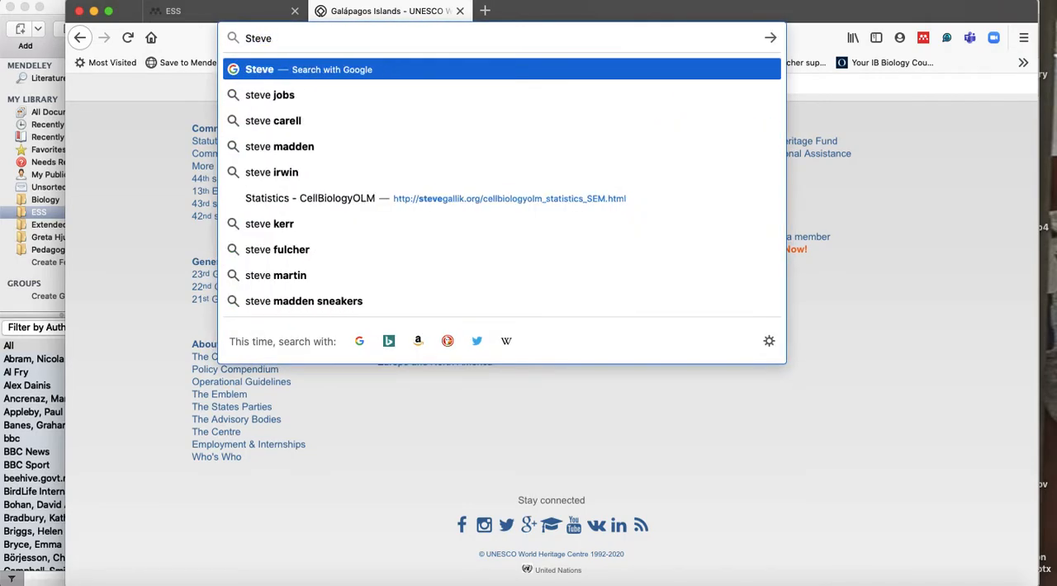
{"action": "type", "text": " Backshaw BB"}
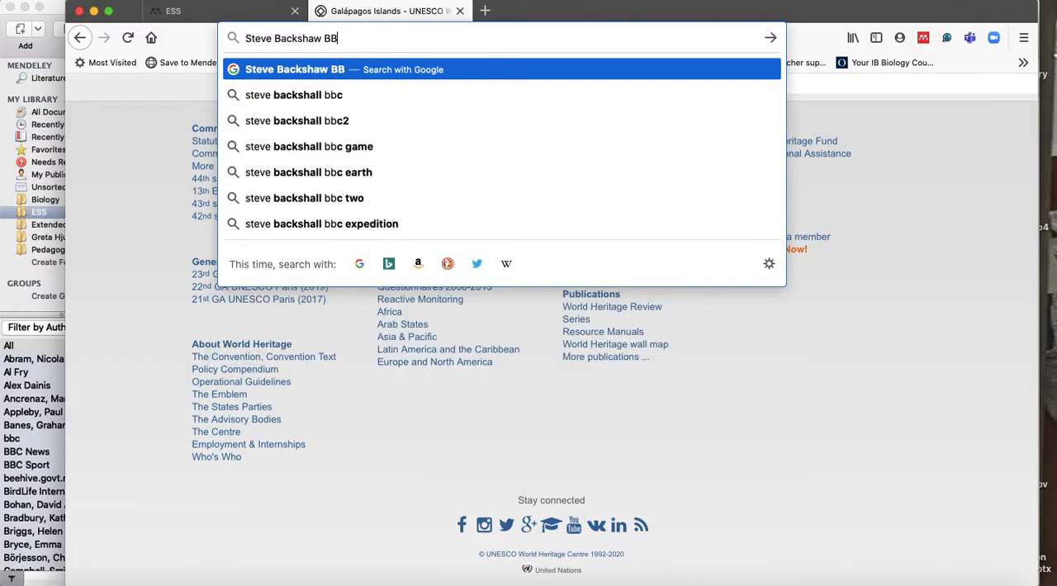
{"action": "type", "text": "C Four micr"}
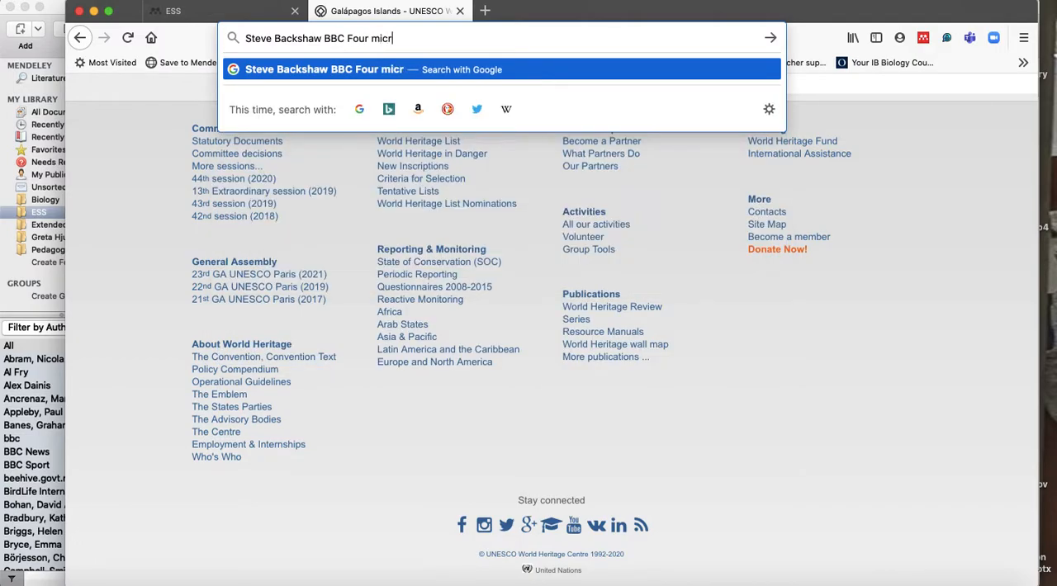
{"action": "type", "text": "oworlds"}
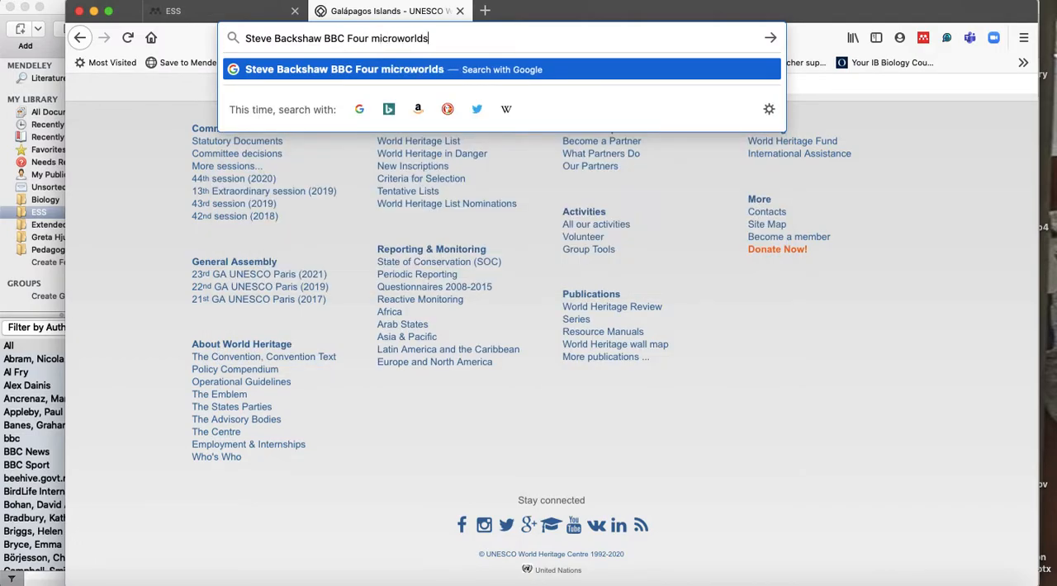
{"action": "key", "text": "Return"}
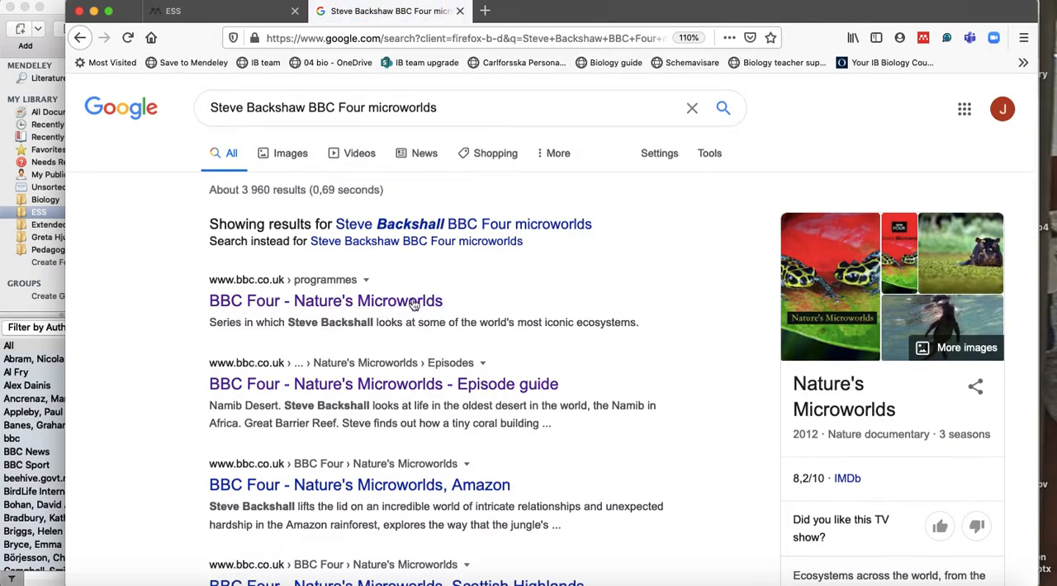
Narrow the Google search by adding "galapagos" to the end of the query.
{"action": "left_click", "coordinate": [460, 107]}
{"action": "type", "text": "g"}
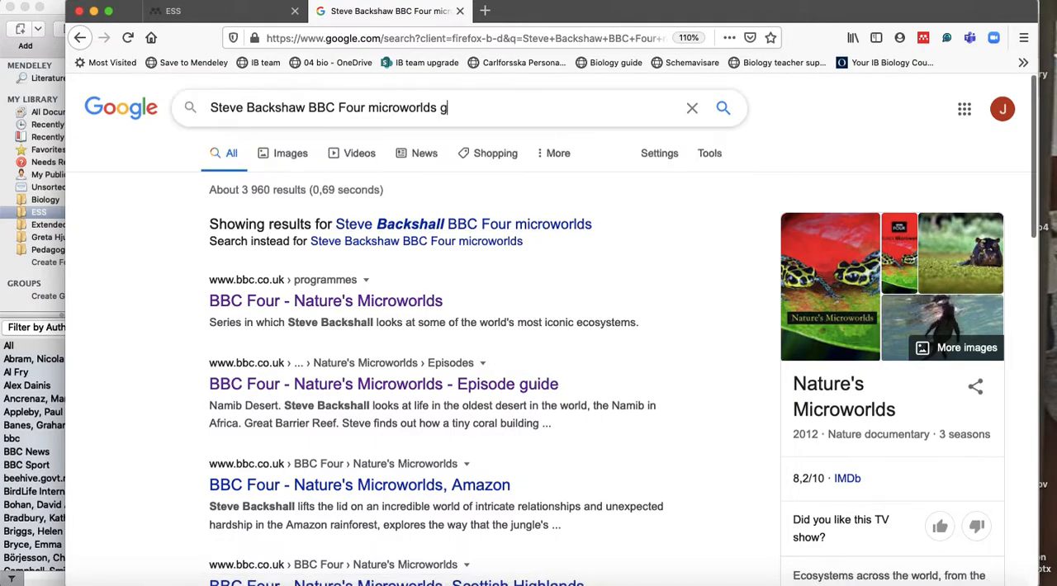
{"action": "type", "text": "alapagos"}
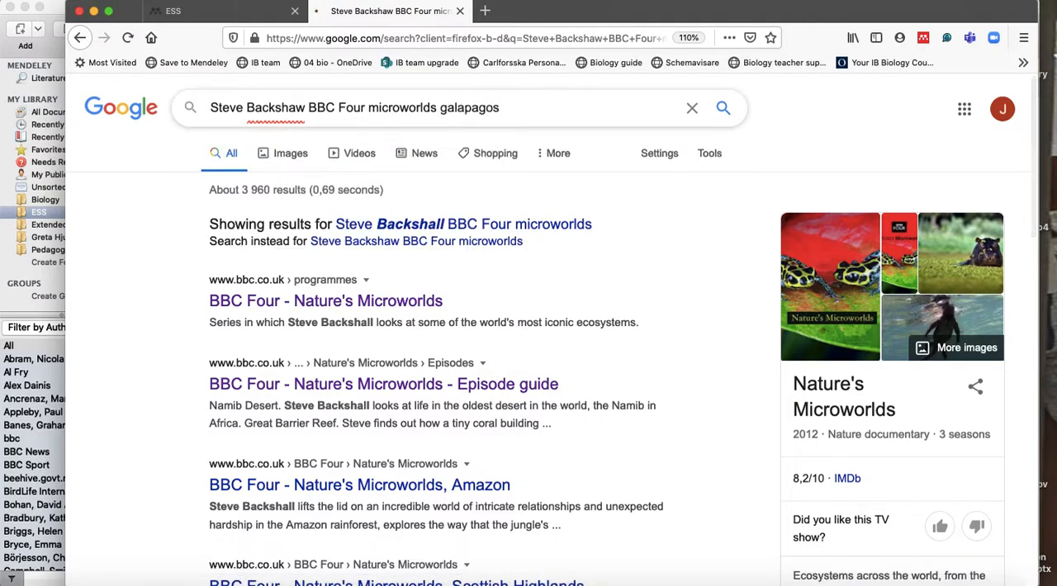
{"action": "key", "text": "Return"}
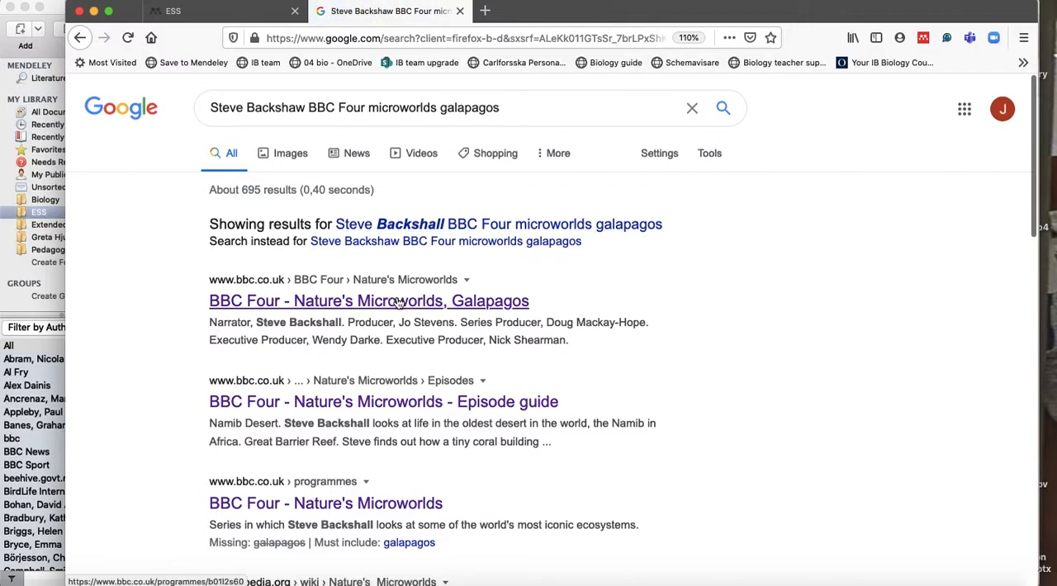
Open the BBC Four "Nature's Microworlds, Galapagos" search result and look through the episode page for publication details.
{"action": "left_click", "coordinate": [398, 302]}
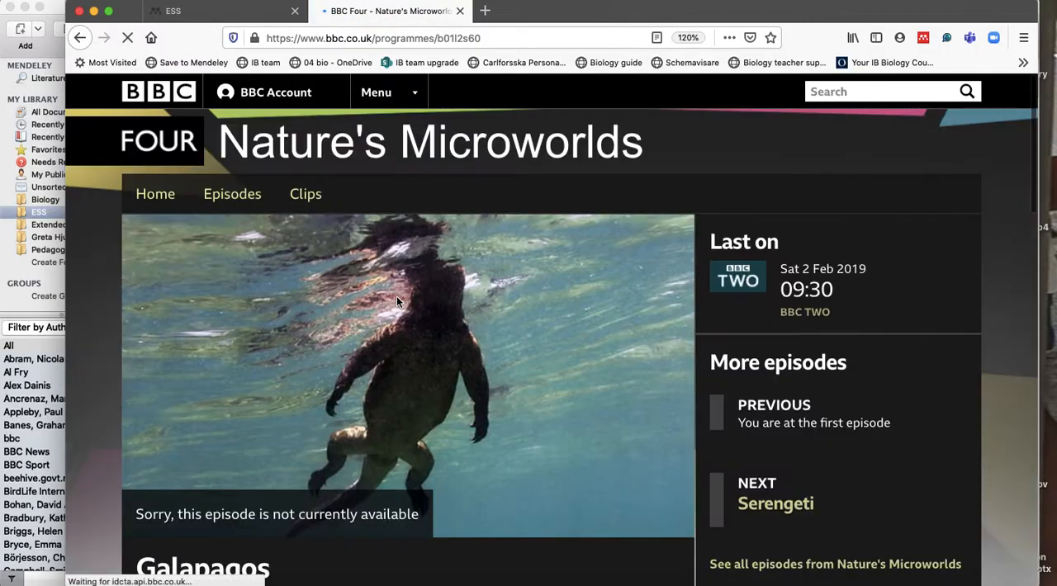
{"action": "scroll", "coordinate": [396, 299], "scroll_direction": "down", "scroll_amount": 3}
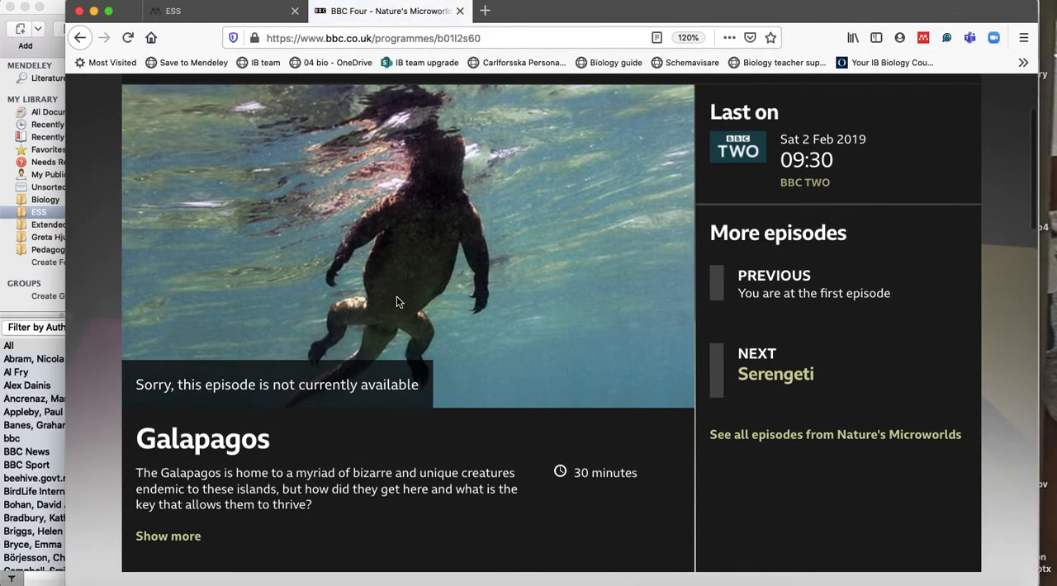
{"action": "scroll", "coordinate": [396, 299], "scroll_direction": "down", "scroll_amount": 5}
{"action": "scroll", "coordinate": [396, 299], "scroll_direction": "up", "scroll_amount": 5}
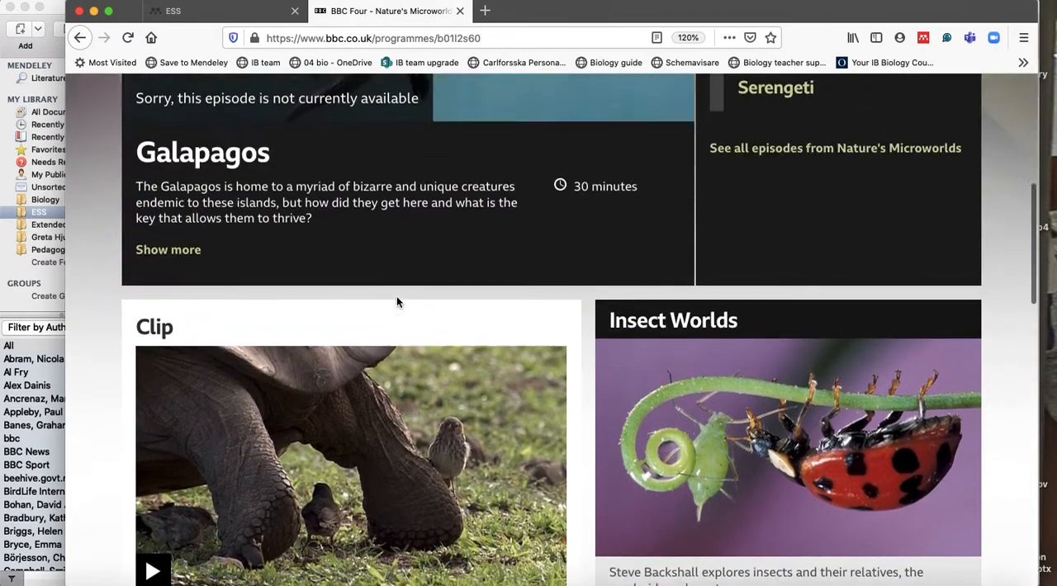
Return to the Google results and open the Wikipedia article on Nature's Microworlds to check the series' release details.
{"action": "left_click", "coordinate": [78, 38]}
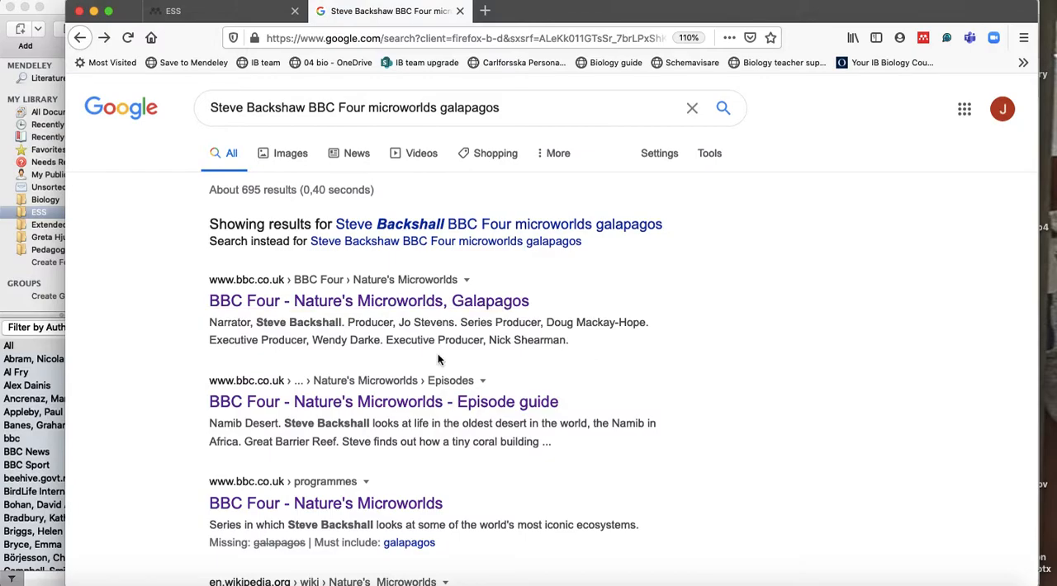
{"action": "scroll", "coordinate": [439, 358], "scroll_direction": "down", "scroll_amount": 4}
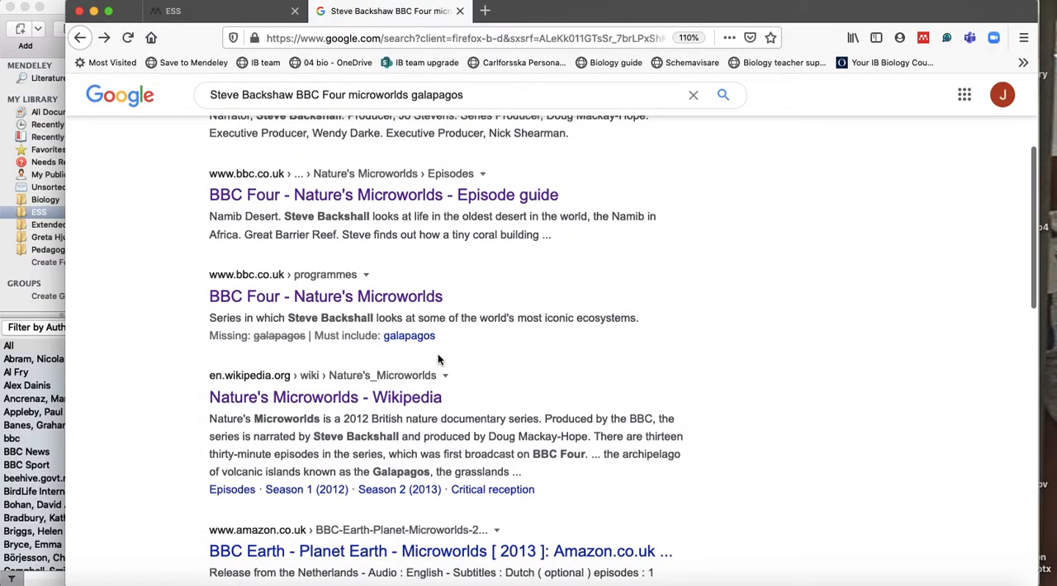
{"action": "scroll", "coordinate": [438, 359], "scroll_direction": "down", "scroll_amount": 2}
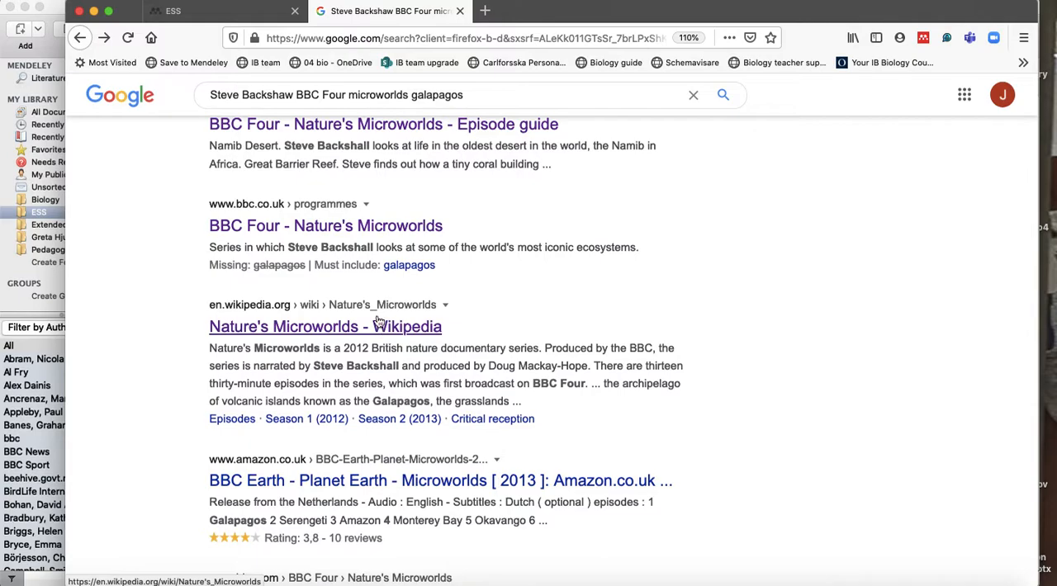
{"action": "left_click", "coordinate": [395, 328]}
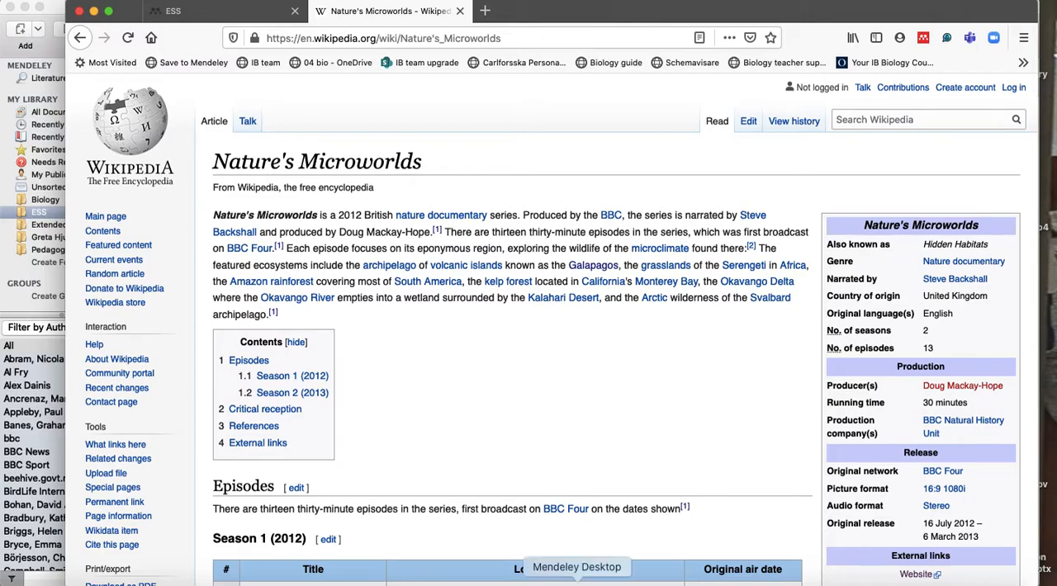
Switch to Mendeley Desktop and enter BBC as the director of the new television broadcast.
{"action": "left_click", "coordinate": [576, 580]}
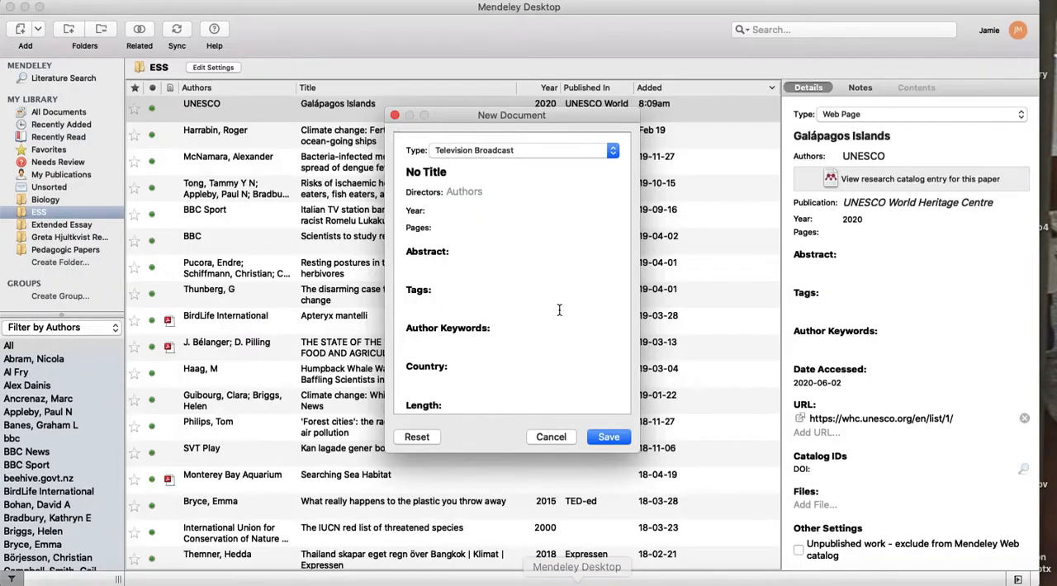
{"action": "left_click", "coordinate": [482, 195]}
{"action": "type", "text": "BBC"}
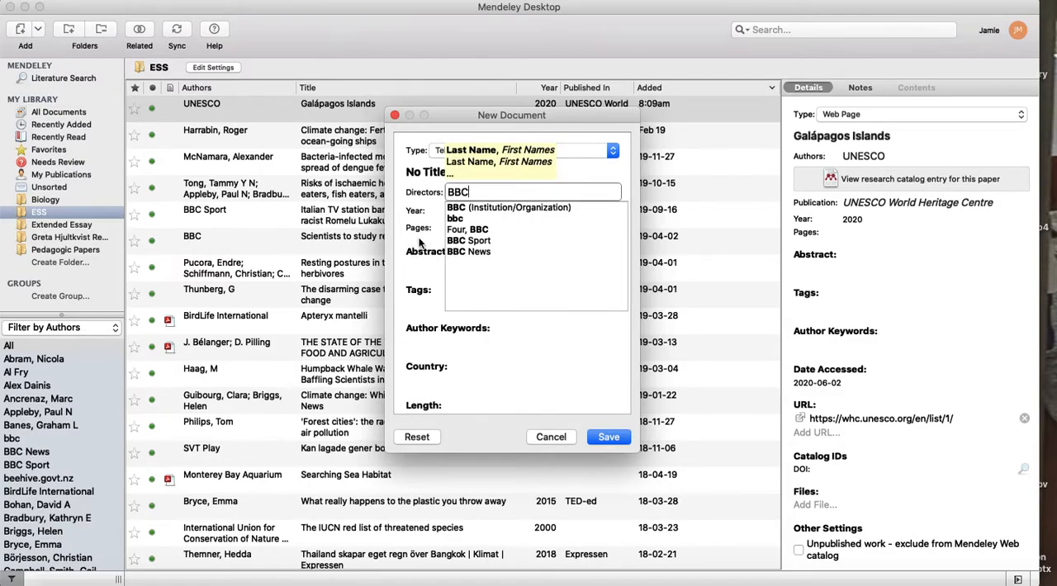
{"action": "left_click", "coordinate": [419, 241]}
Title the new television broadcast entry "Microworlds - Galapagos".
{"action": "left_click", "coordinate": [437, 172]}
{"action": "left_click_drag", "start_coordinate": [464, 171], "coordinate": [322, 171]}
{"action": "type", "text": "Microworlds - Gaö"}
{"action": "key", "text": "BackSpace"}
{"action": "type", "text": "lapagos"}
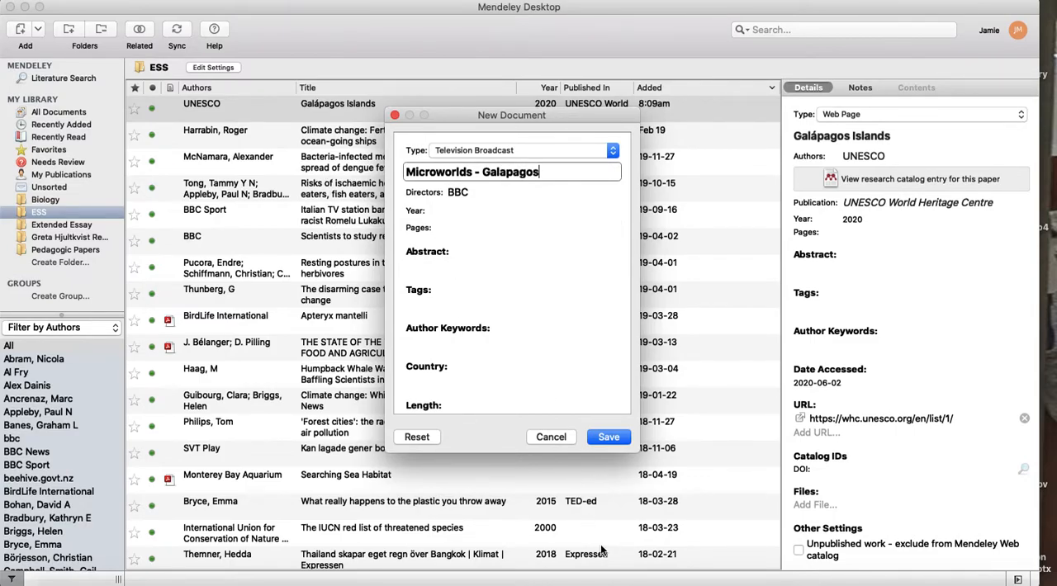
Switch to Firefox and go back to the Google results to check the exact series title in the BBC Four result.
{"action": "left_click", "coordinate": [623, 579]}
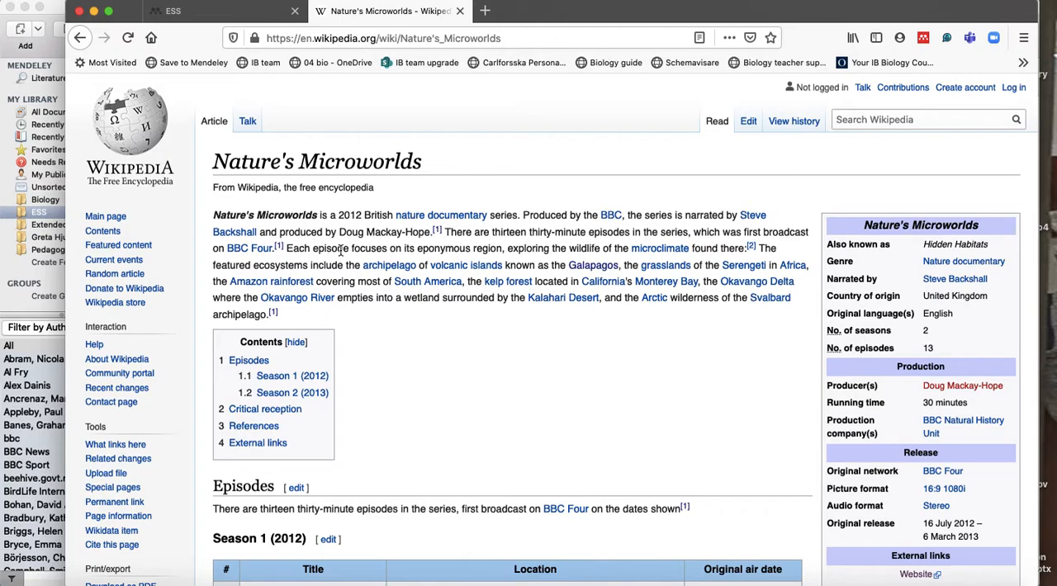
{"action": "left_click", "coordinate": [80, 37]}
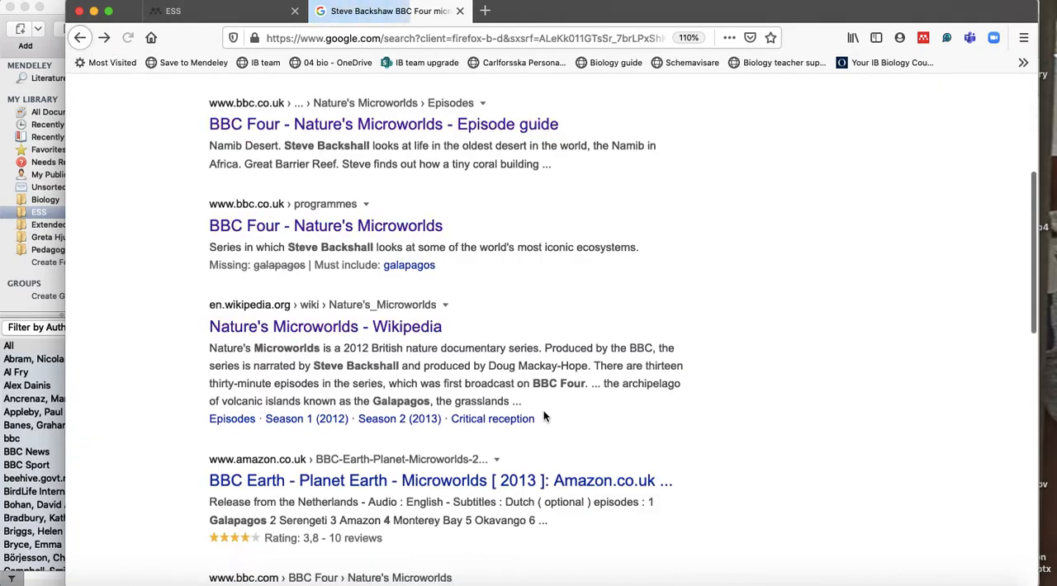
{"action": "scroll", "coordinate": [519, 307], "scroll_direction": "up", "scroll_amount": 4}
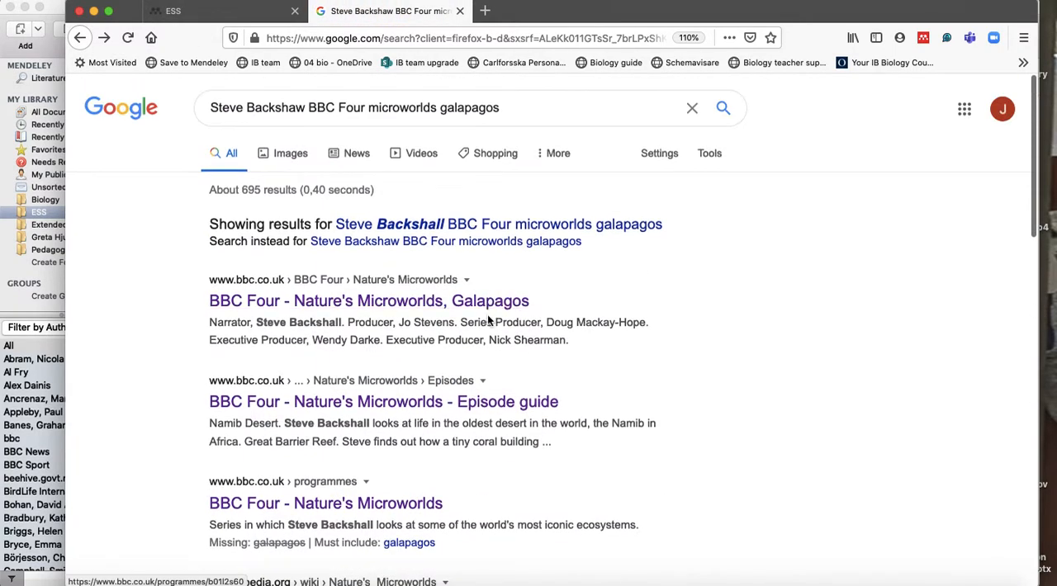
{"action": "left_click", "coordinate": [488, 312]}
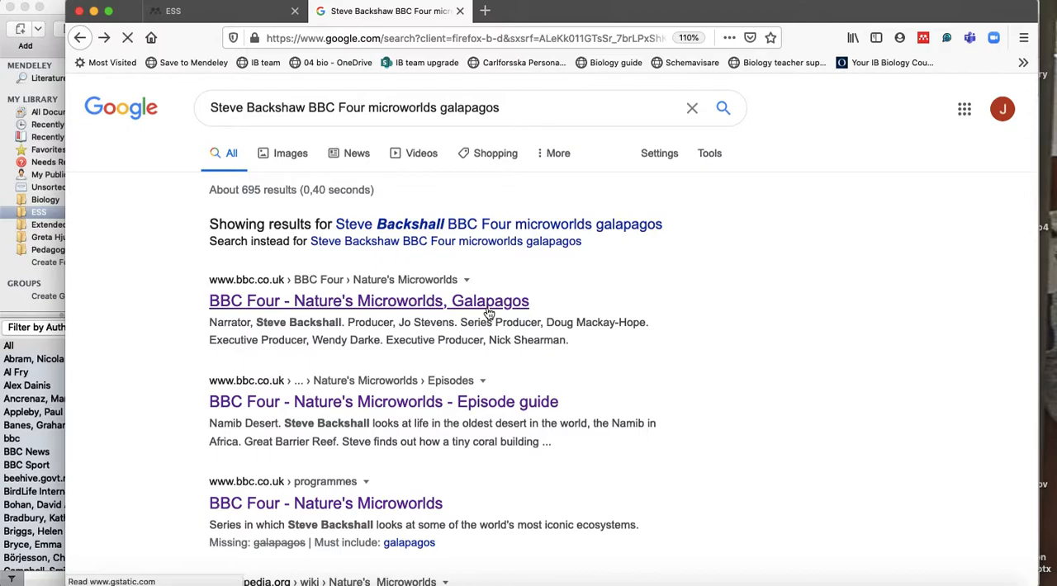
Switch to Mendeley Desktop, add "Nature's" to the start of the entry's title and set its year to 2012.
{"action": "left_click", "coordinate": [531, 581]}
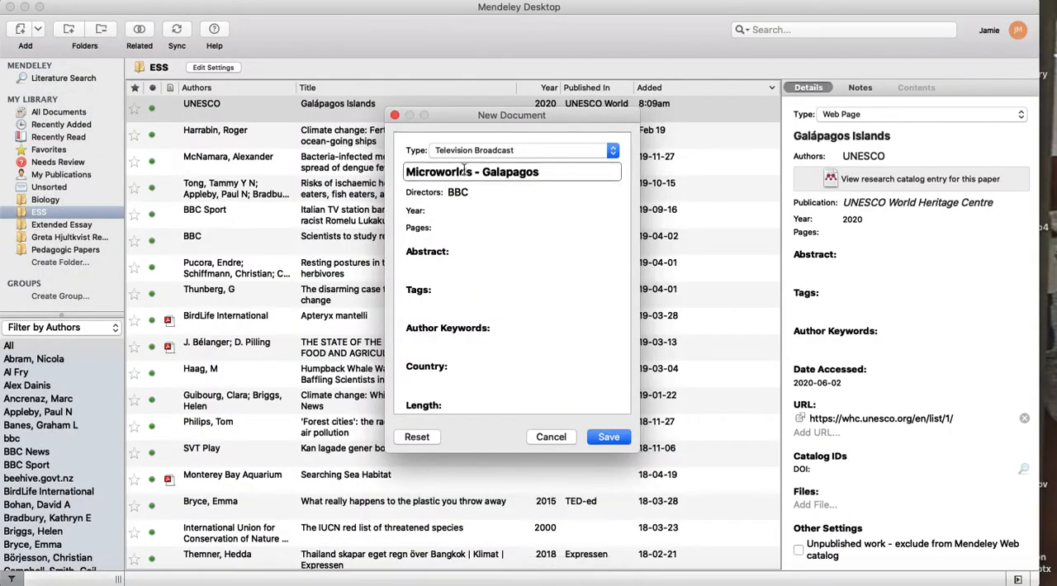
{"action": "left_click", "coordinate": [404, 172]}
{"action": "type", "text": "Nature's"}
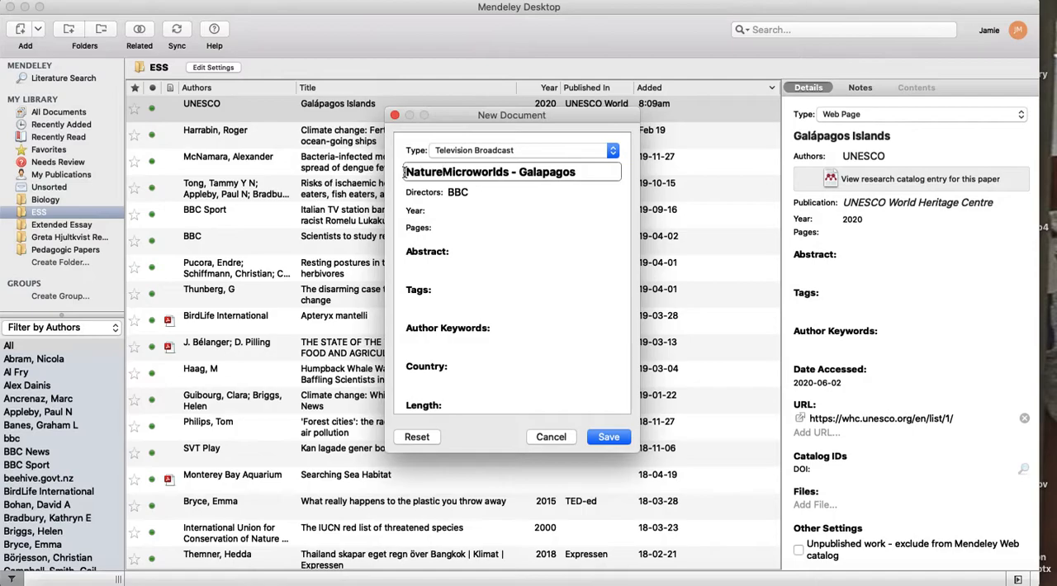
{"action": "left_click", "coordinate": [464, 211]}
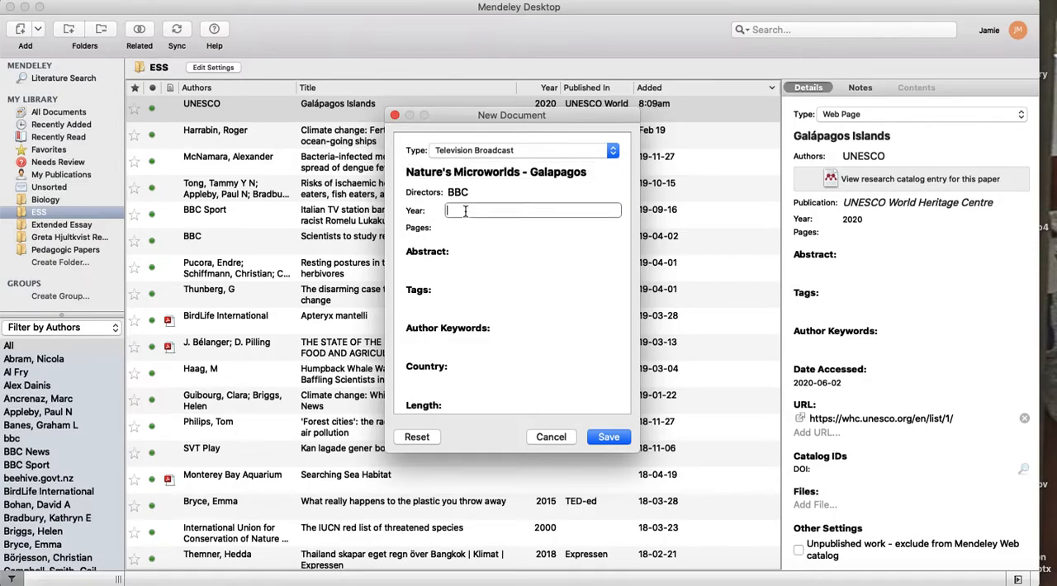
{"action": "left_click", "coordinate": [508, 284]}
Open the new entry's URL for editing, switch to Firefox and copy the address of the BBC Four Galapagos episode page.
{"action": "scroll", "coordinate": [509, 284], "scroll_direction": "down", "scroll_amount": 3}
{"action": "scroll", "coordinate": [508, 288], "scroll_direction": "down", "scroll_amount": 1}
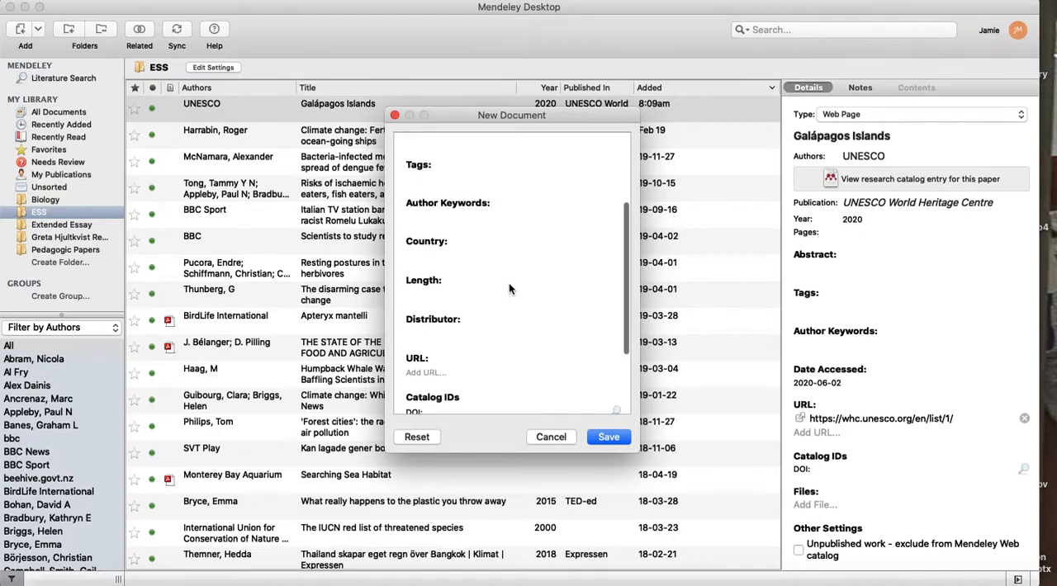
{"action": "scroll", "coordinate": [509, 288], "scroll_direction": "down", "scroll_amount": 3}
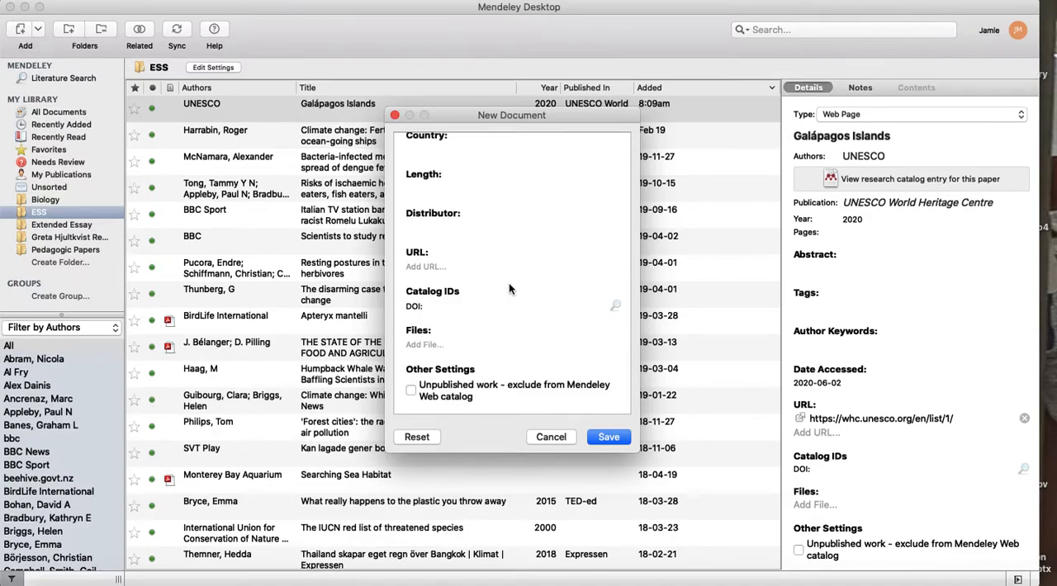
{"action": "left_click", "coordinate": [438, 267]}
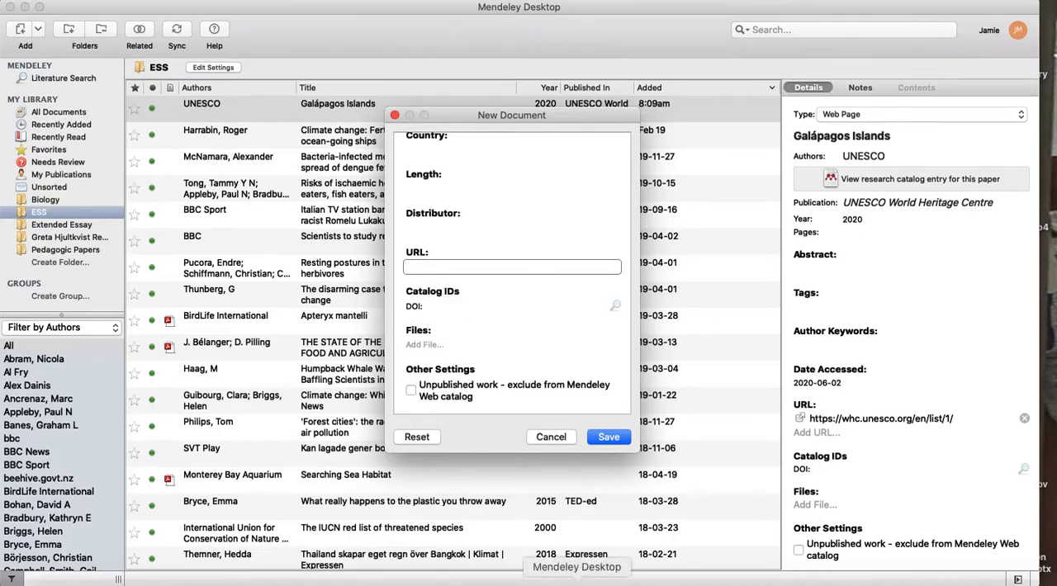
{"action": "left_click", "coordinate": [622, 581]}
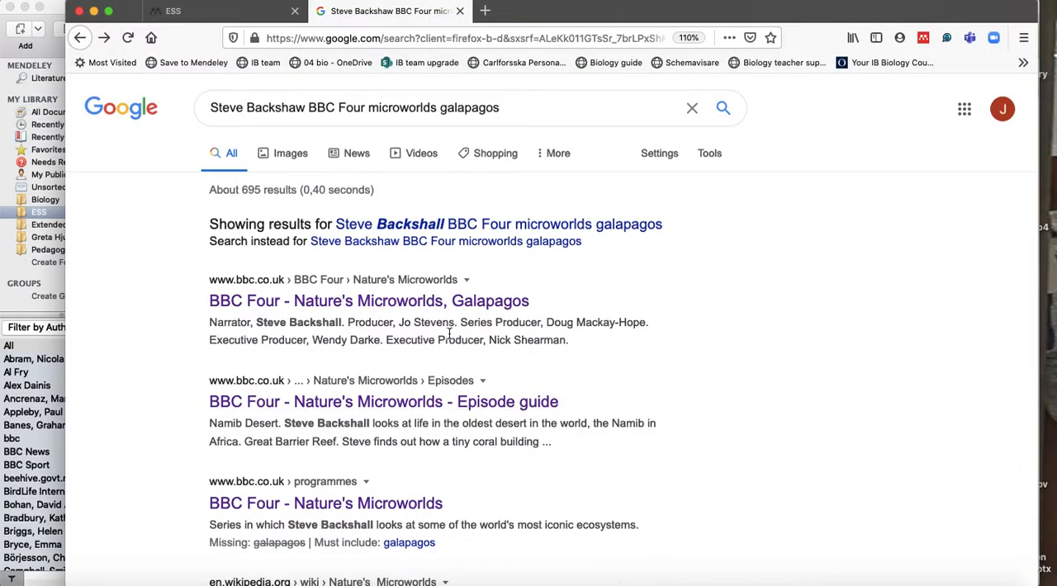
{"action": "left_click", "coordinate": [411, 307]}
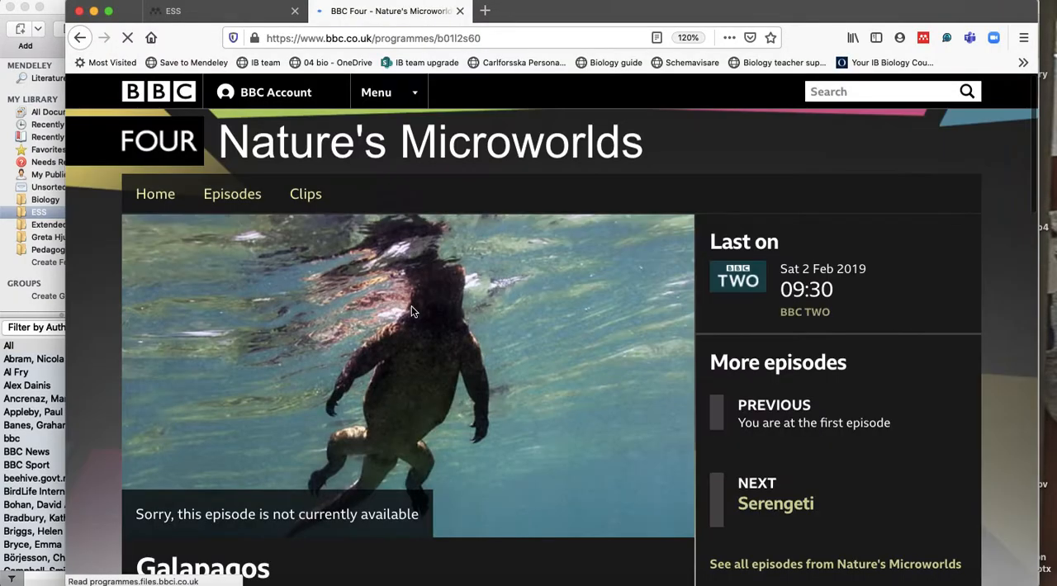
{"action": "left_click", "coordinate": [398, 39]}
{"action": "key", "text": "super+c"}
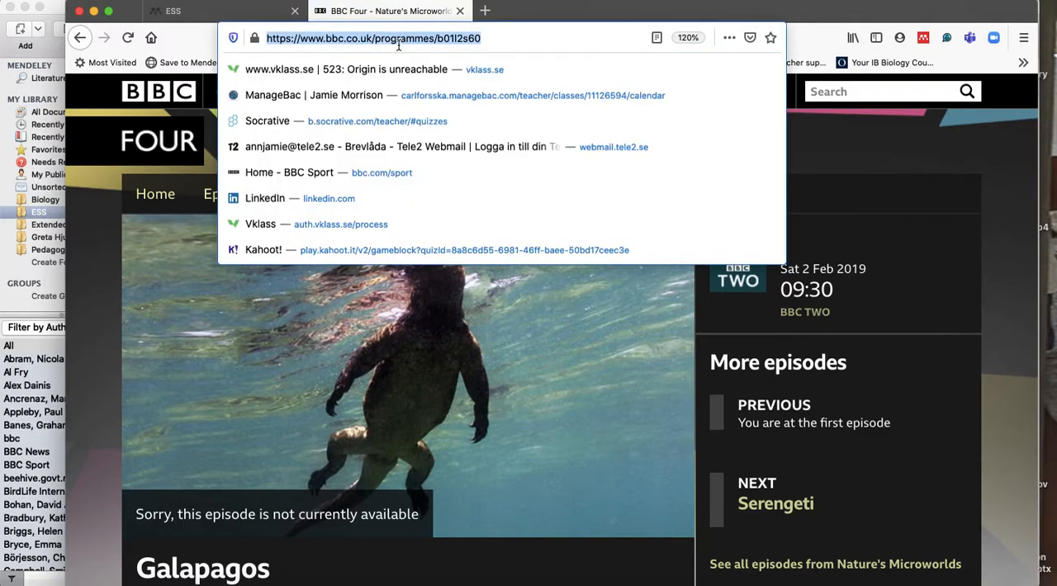
{"action": "left_click", "coordinate": [575, 582]}
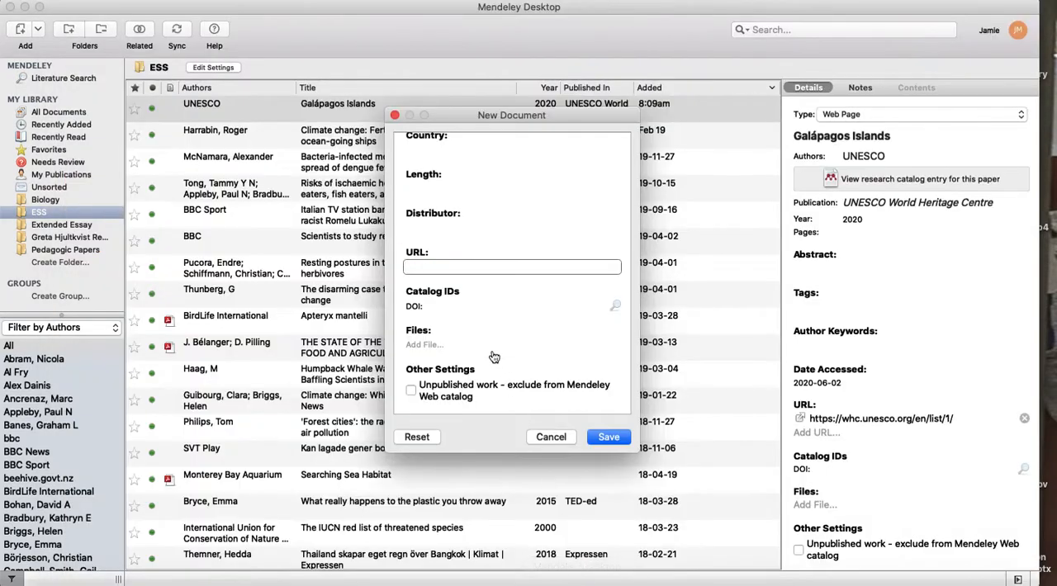
{"action": "left_click", "coordinate": [454, 266]}
{"action": "key", "text": "super+v"}
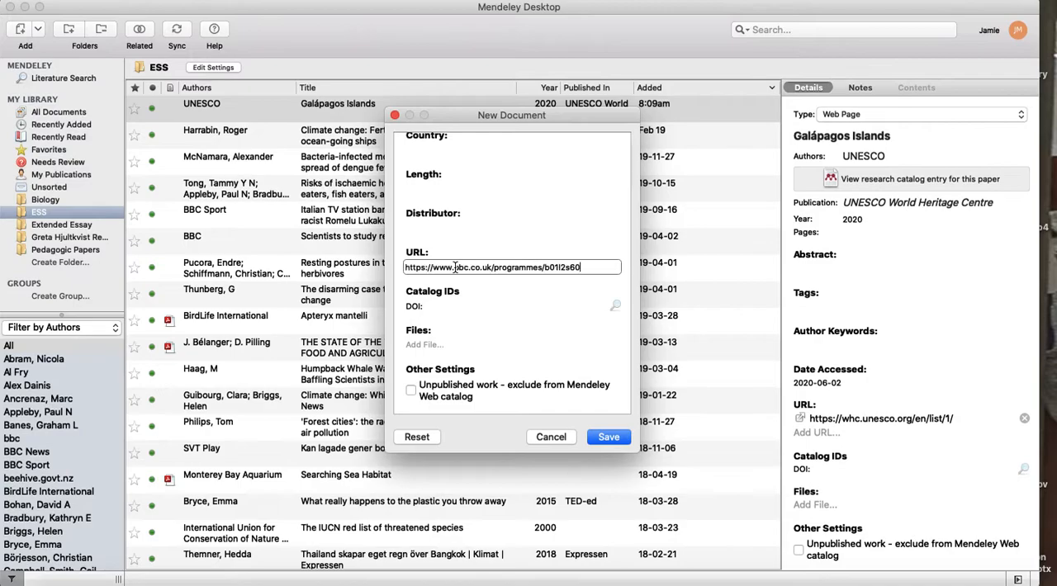
{"action": "left_click", "coordinate": [608, 436]}
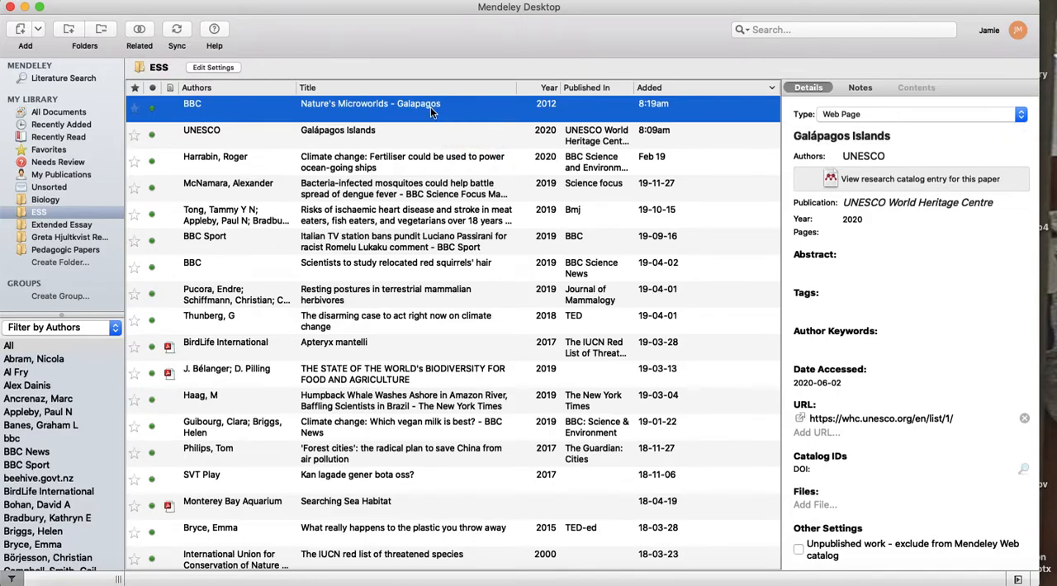
{"action": "left_click", "coordinate": [414, 105]}
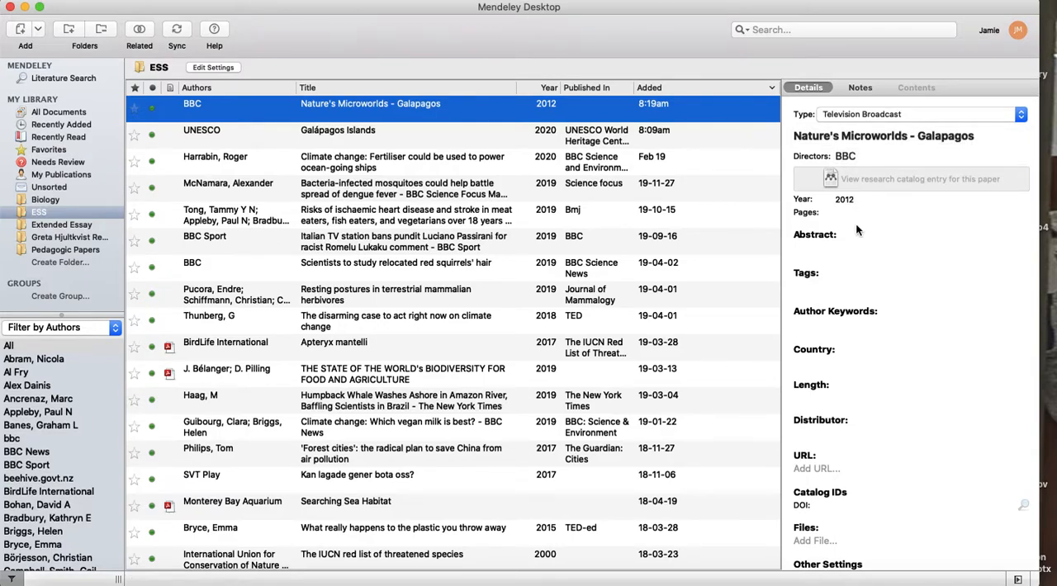
{"action": "scroll", "coordinate": [909, 488], "scroll_direction": "down", "scroll_amount": 2}
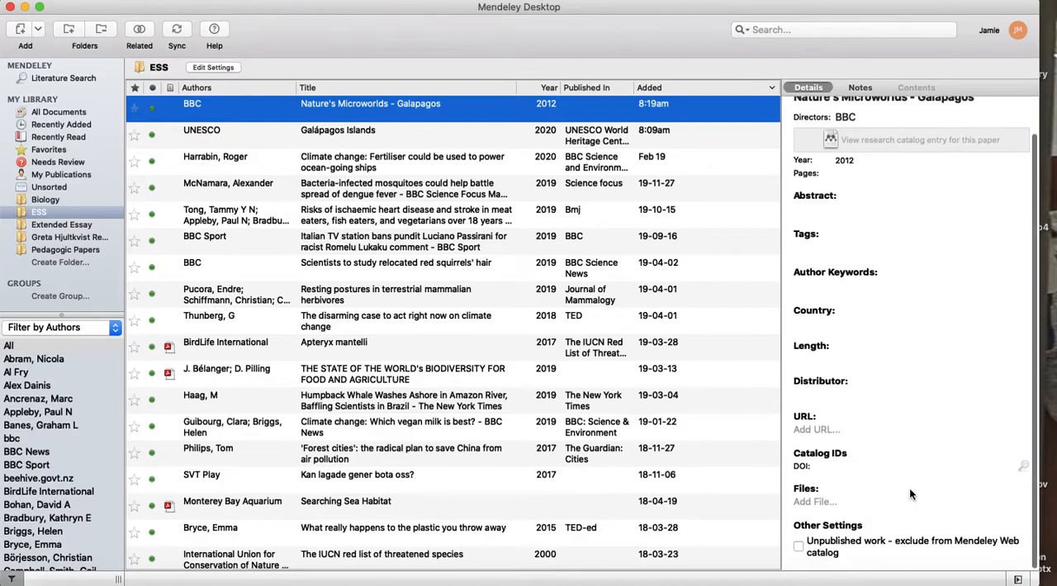
{"action": "left_click", "coordinate": [822, 430]}
{"action": "key", "text": "super+v"}
{"action": "key", "text": "Return"}
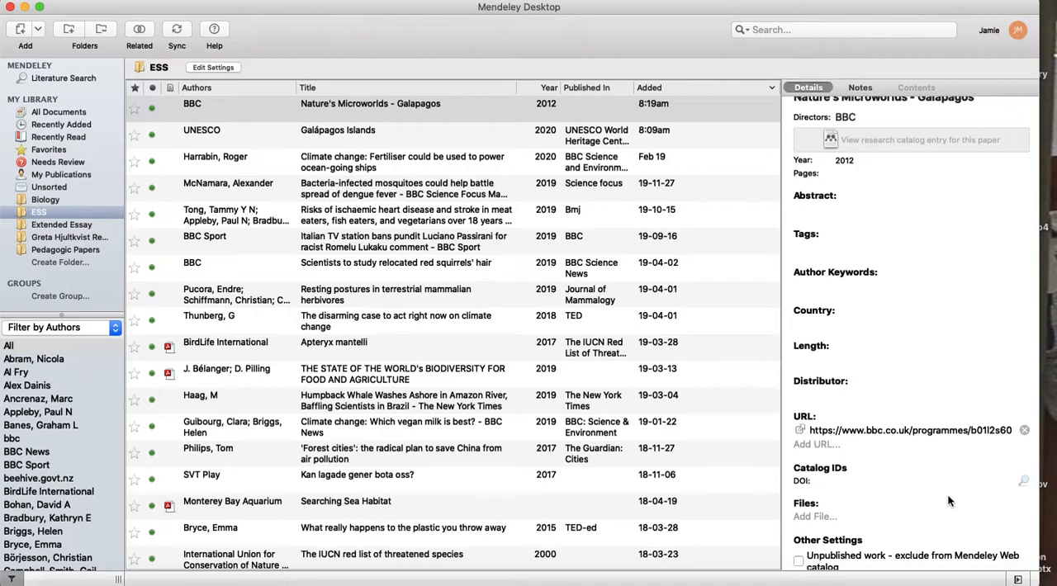
{"action": "left_click", "coordinate": [451, 132]}
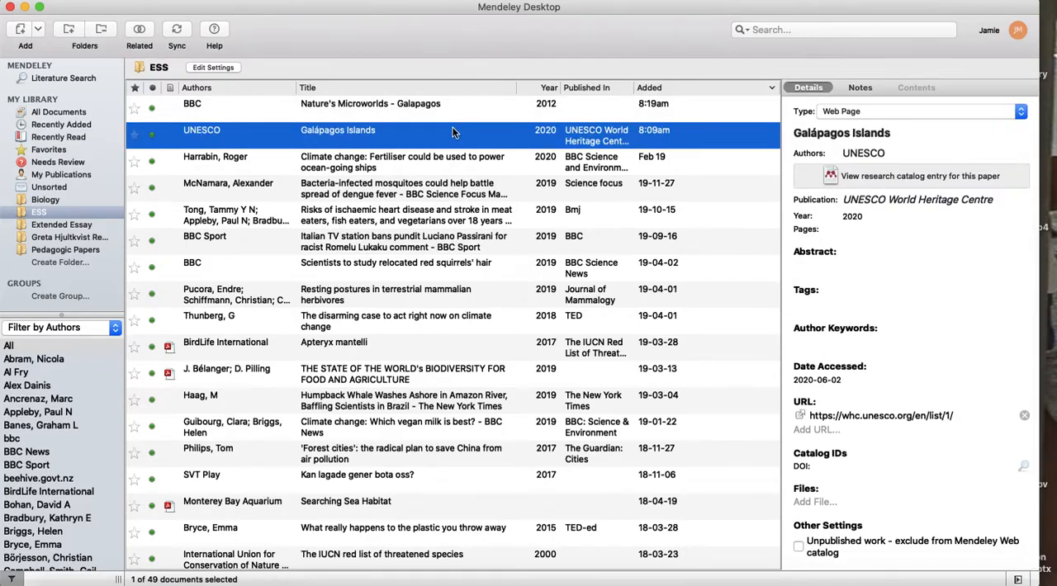
{"action": "left_click", "coordinate": [441, 104]}
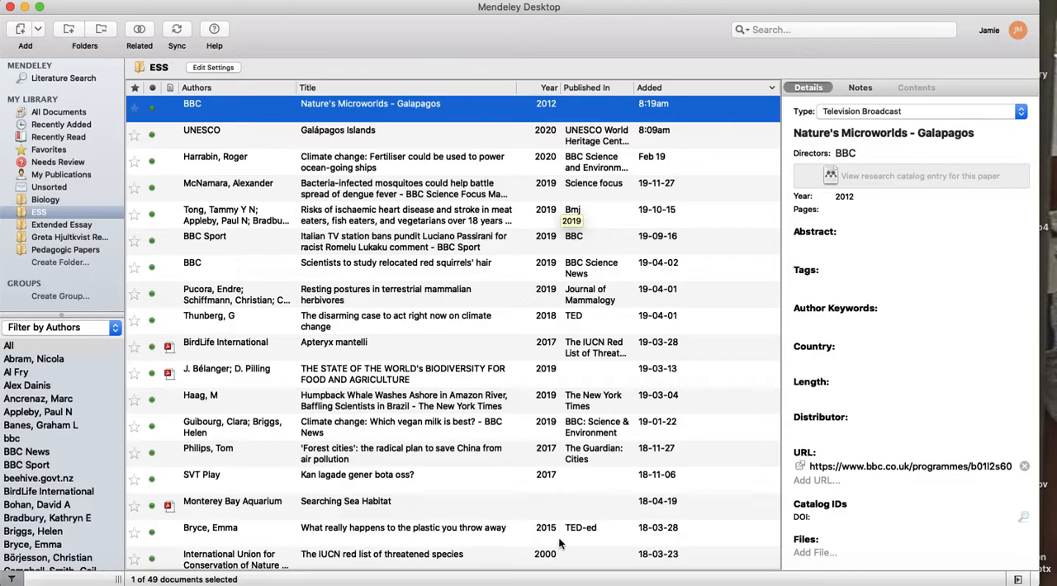
Switch to Word and insert a Mendeley citation of "Nature's Microworlds - Galapagos" after "rock formations in the ocean".
{"action": "left_click", "coordinate": [297, 581]}
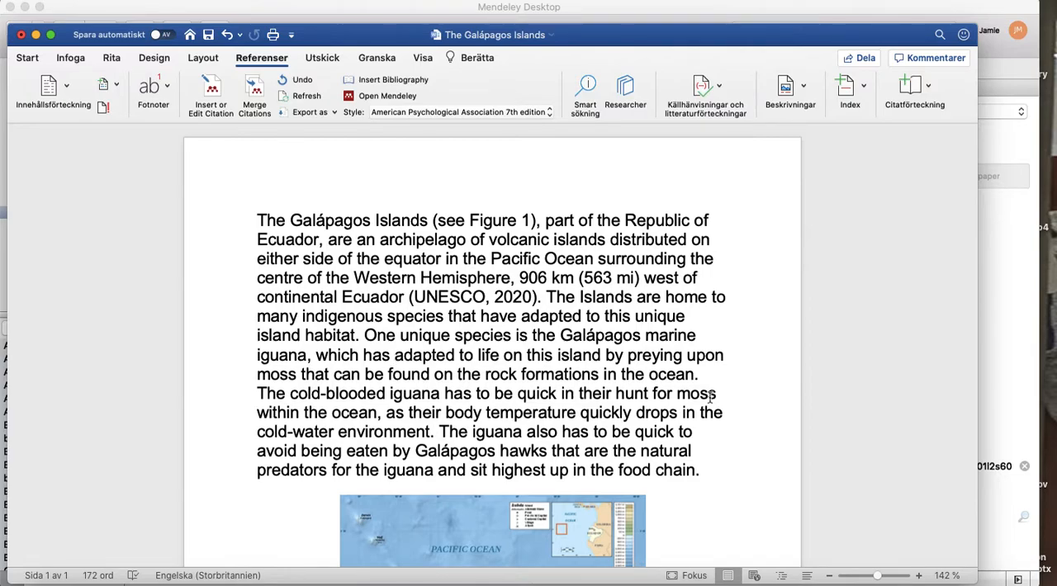
{"action": "left_click", "coordinate": [694, 375]}
{"action": "left_click", "coordinate": [212, 94]}
{"action": "left_click", "coordinate": [539, 194]}
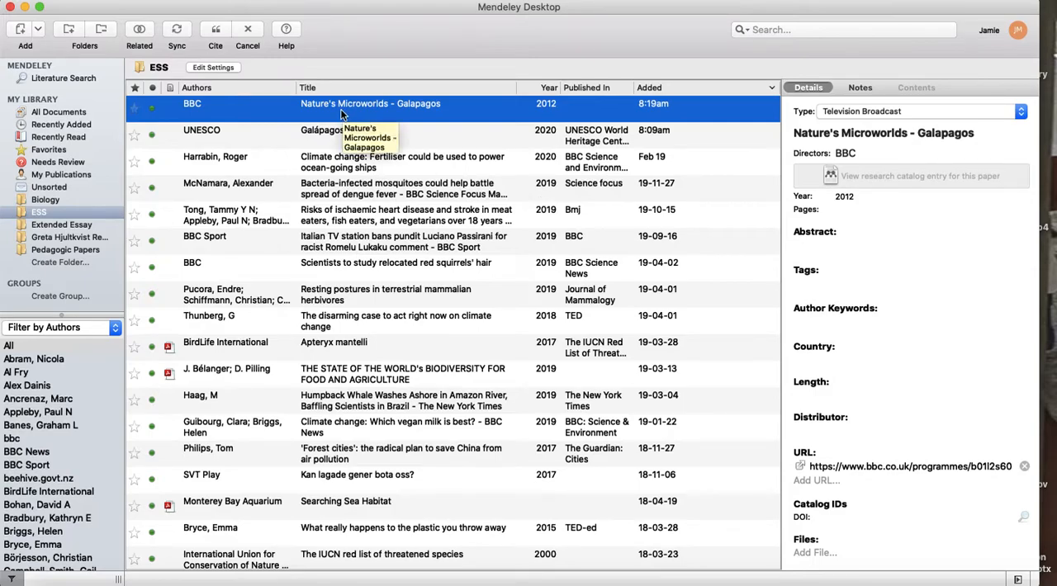
{"action": "left_click", "coordinate": [214, 29]}
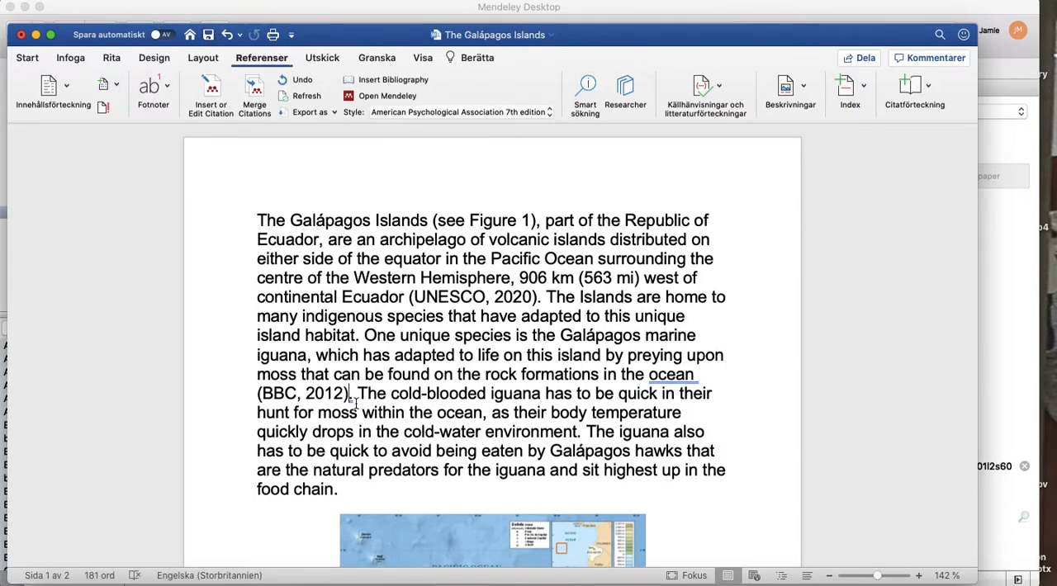
Insert blank lines before the "References/Bibliography" heading to push the whole reference list onto the second page.
{"action": "scroll", "coordinate": [355, 403], "scroll_direction": "down", "scroll_amount": 10}
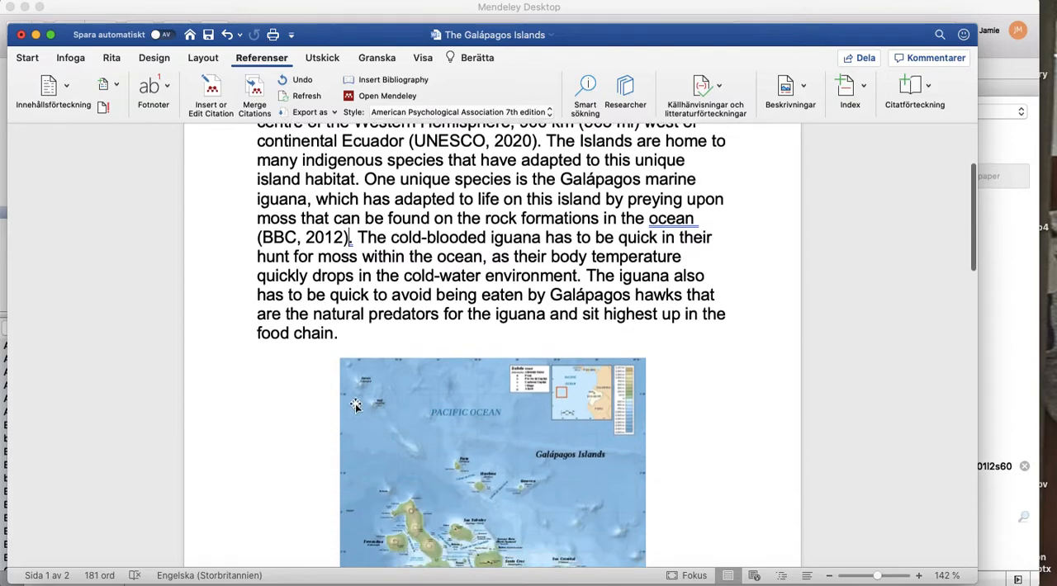
{"action": "scroll", "coordinate": [355, 403], "scroll_direction": "down", "scroll_amount": 1}
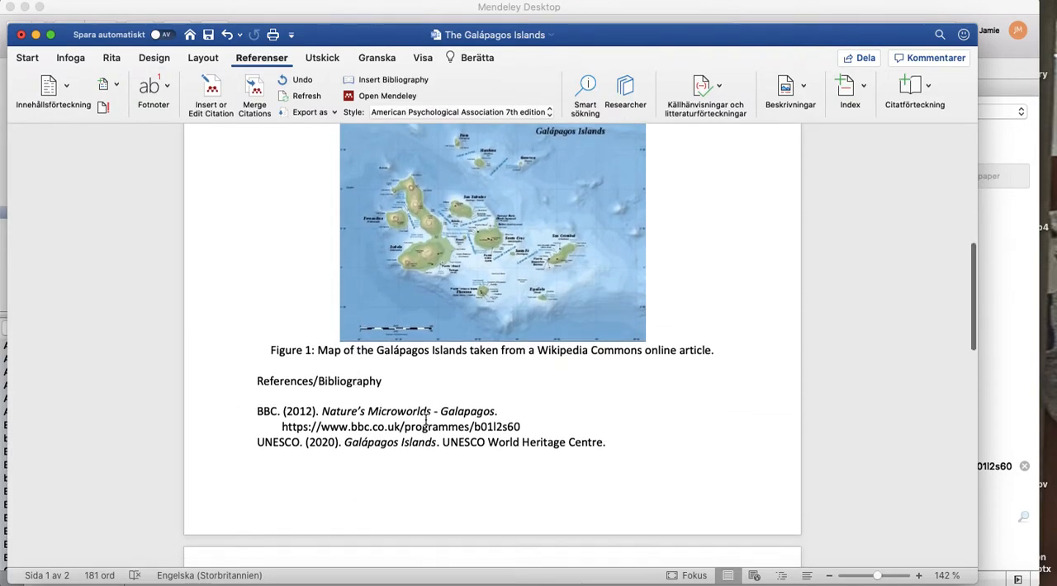
{"action": "scroll", "coordinate": [426, 421], "scroll_direction": "down", "scroll_amount": 3}
{"action": "scroll", "coordinate": [426, 419], "scroll_direction": "down", "scroll_amount": 1}
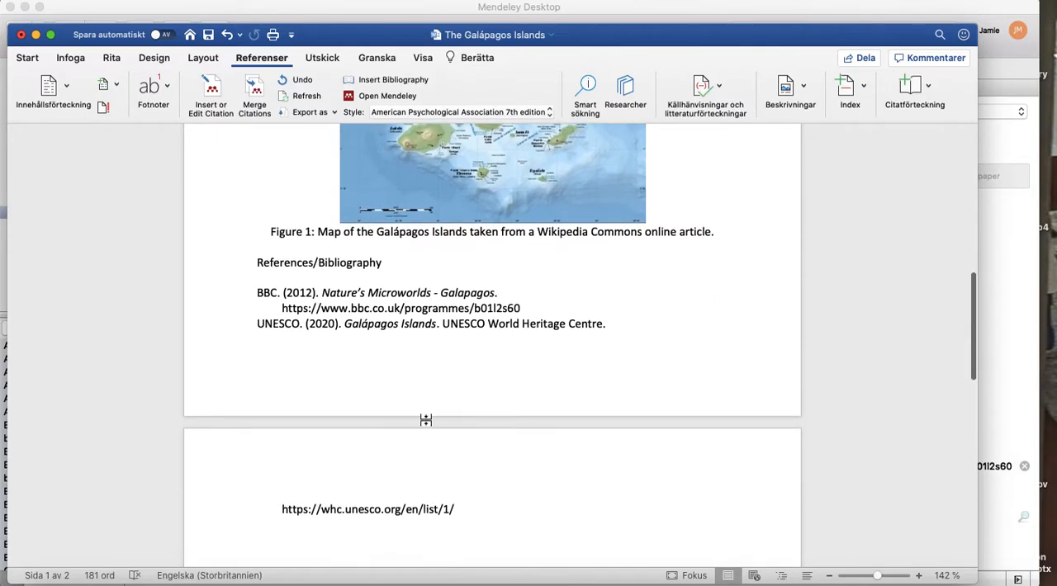
{"action": "key", "text": "Return"}
{"action": "key", "text": "Return"}
{"action": "key", "text": "Return"}
{"action": "key", "text": "Return"}
{"action": "key", "text": "Return"}
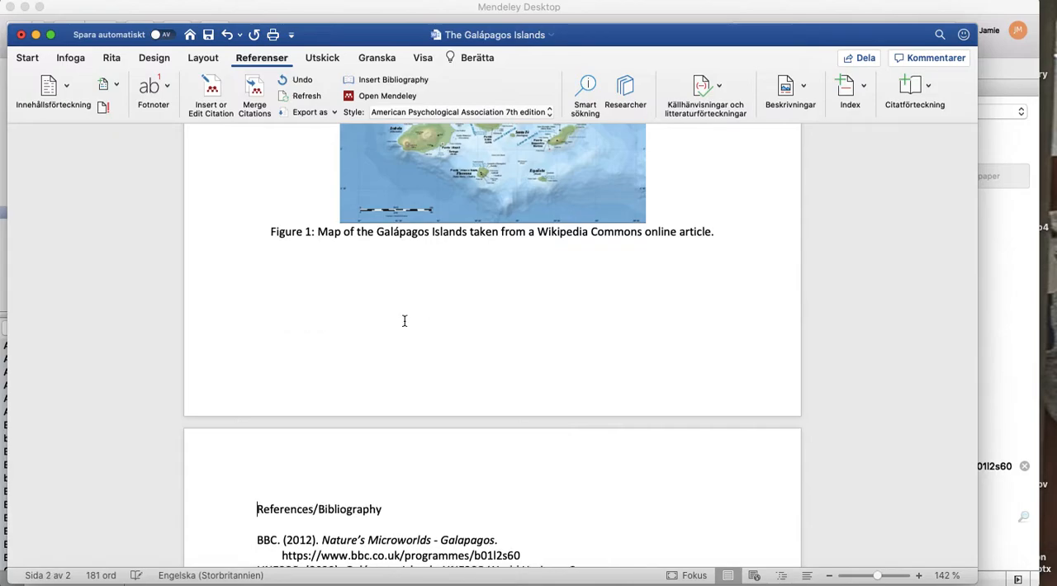
{"action": "scroll", "coordinate": [404, 321], "scroll_direction": "down", "scroll_amount": 4}
{"action": "scroll", "coordinate": [405, 321], "scroll_direction": "up", "scroll_amount": 5}
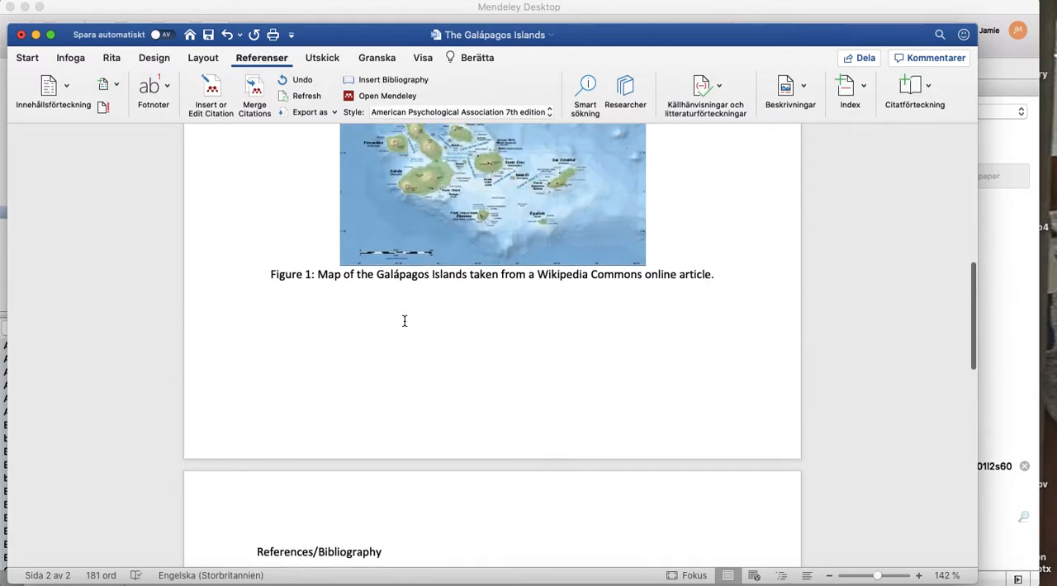
Check the Figure 1 map and its caption, then switch to Firefox and search for "map of galapagos islands".
{"action": "scroll", "coordinate": [405, 321], "scroll_direction": "up", "scroll_amount": 12}
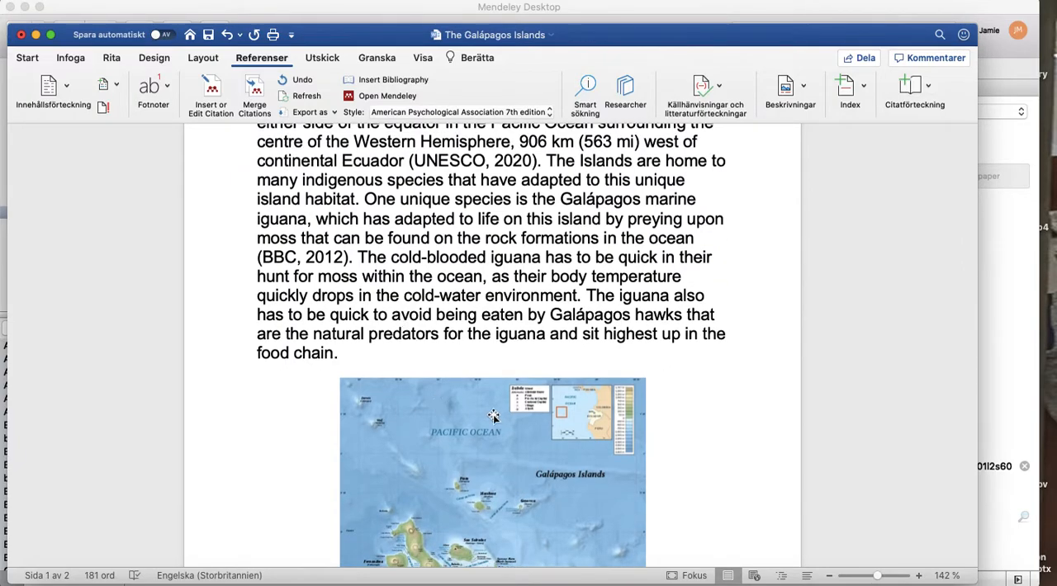
{"action": "scroll", "coordinate": [494, 419], "scroll_direction": "down", "scroll_amount": 5}
{"action": "scroll", "coordinate": [493, 419], "scroll_direction": "down", "scroll_amount": 3}
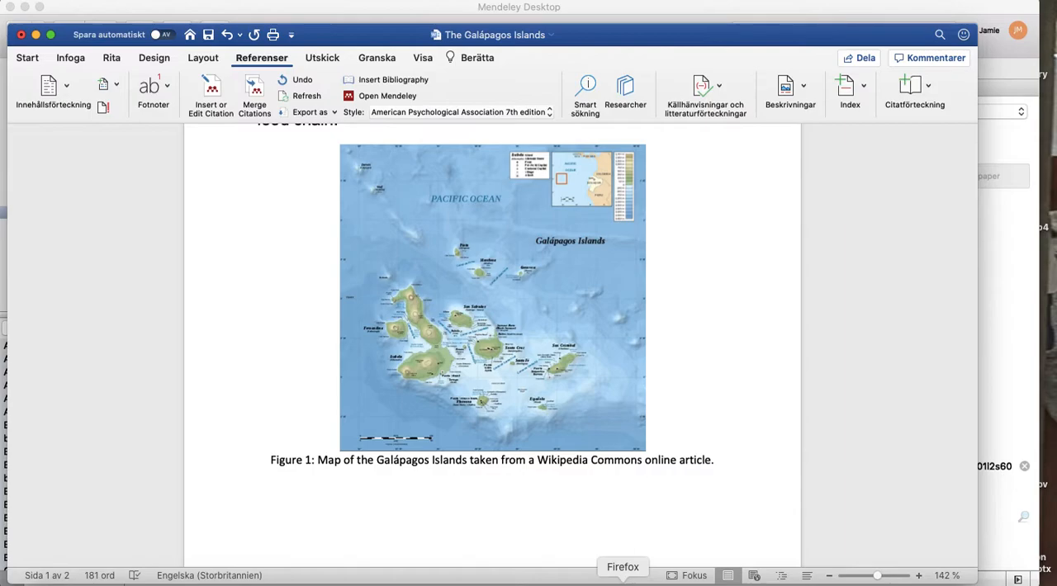
{"action": "left_click", "coordinate": [622, 581]}
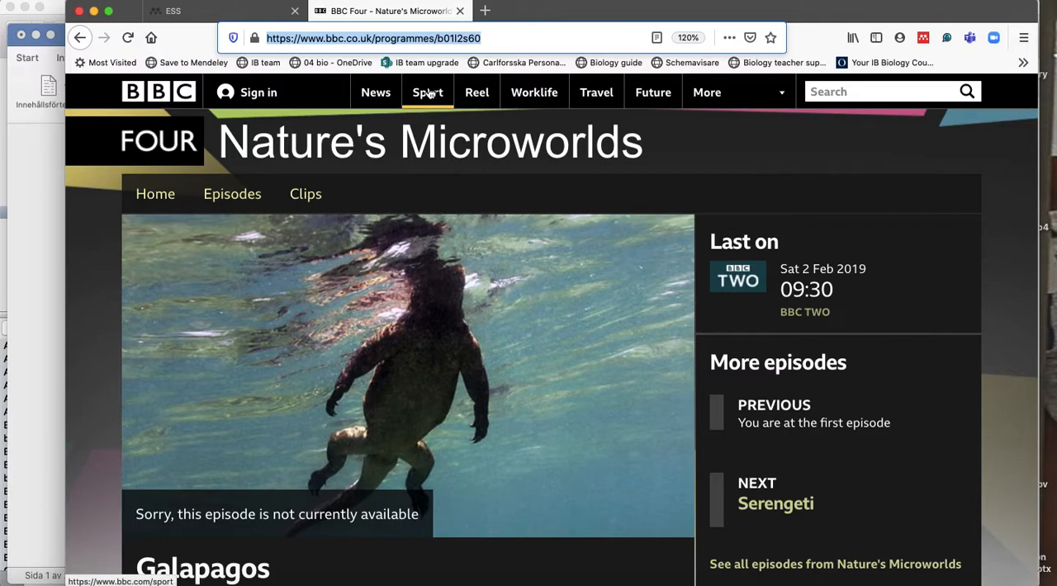
{"action": "type", "text": "map of galapagos islands"}
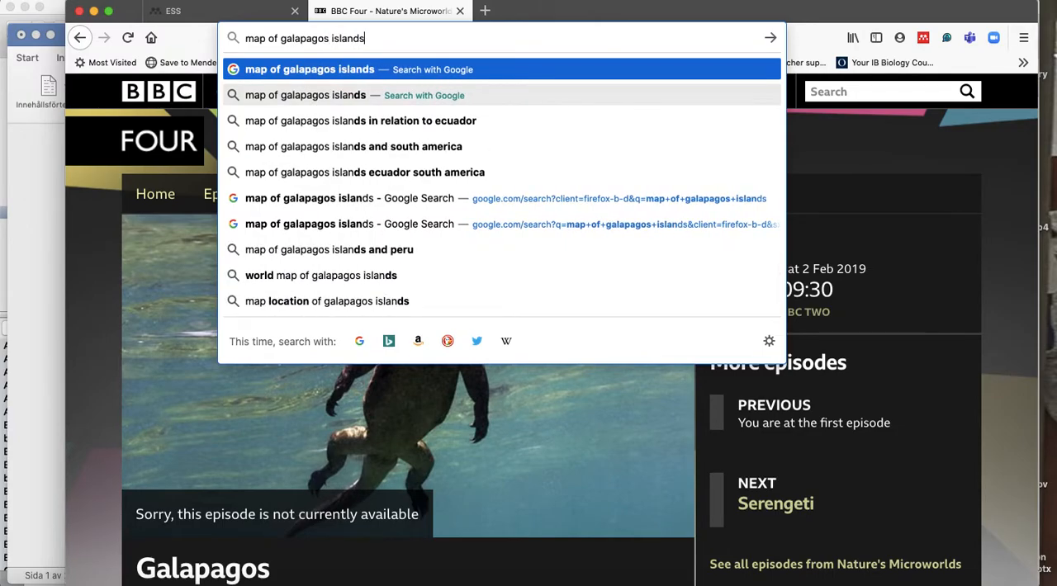
{"action": "key", "text": "Return"}
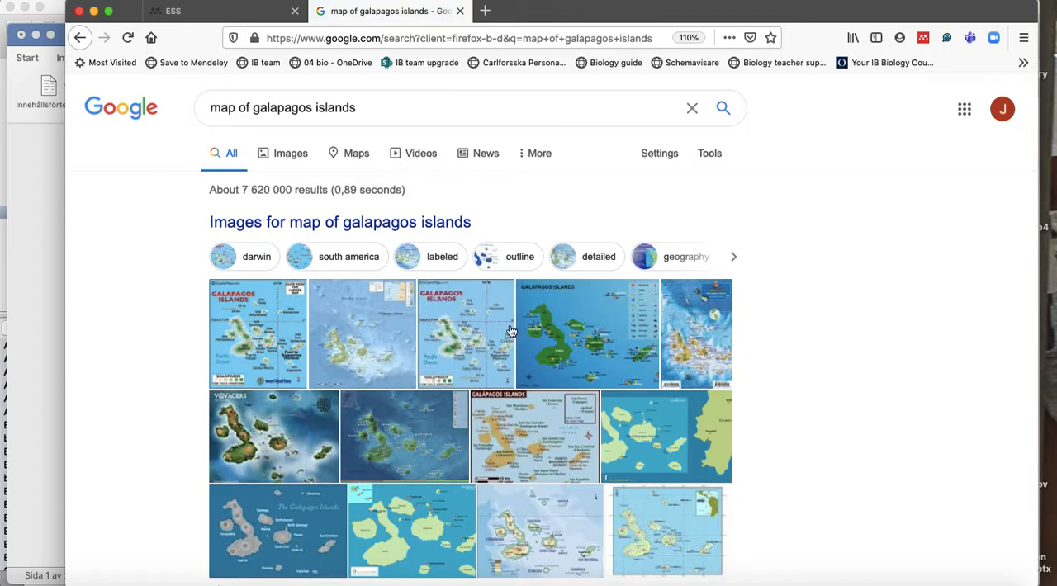
Find the Figure 1 map in the image results and open its Wikimedia Commons file page.
{"action": "left_click", "coordinate": [359, 335]}
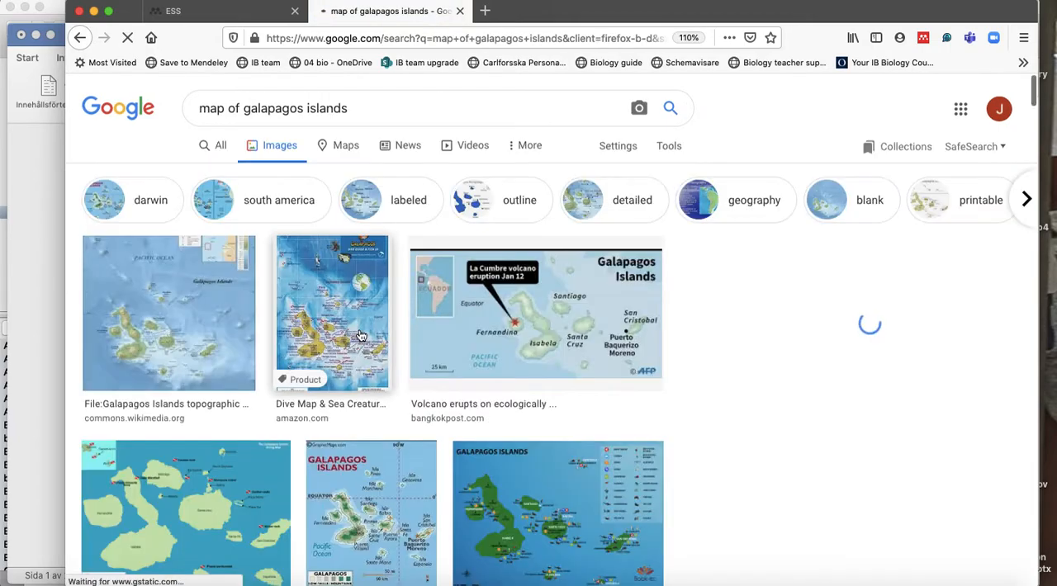
{"action": "left_click", "coordinate": [198, 309]}
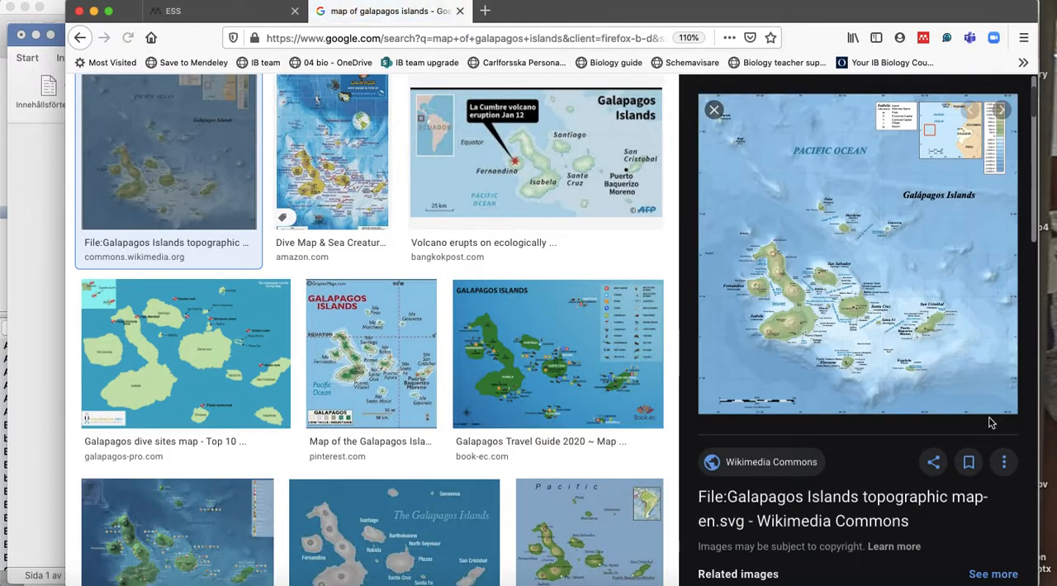
{"action": "left_click", "coordinate": [866, 262]}
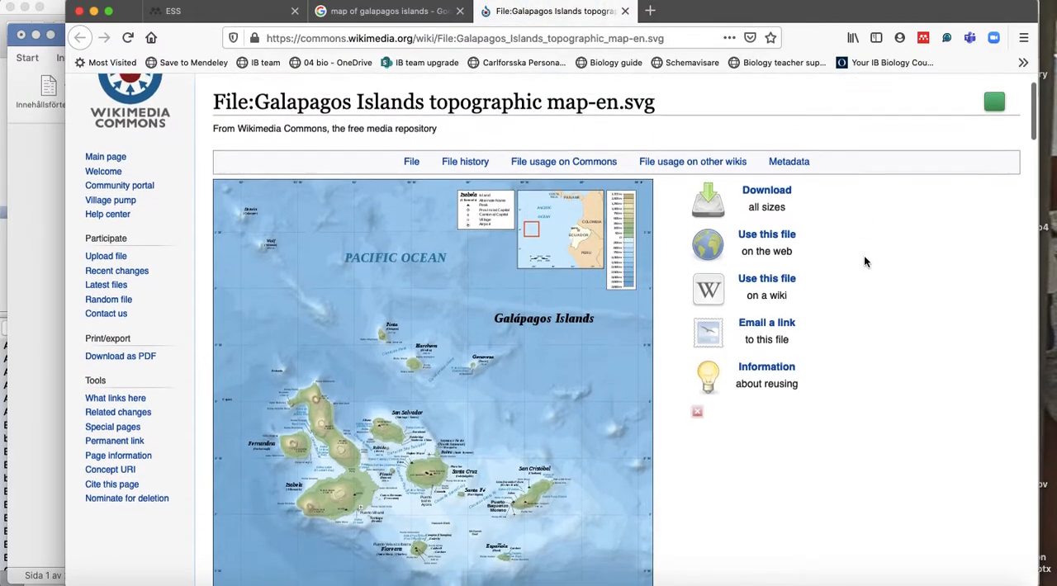
Add the "File:Galapagos Islands topographic map-en.svg" page to the ESS folder with the Mendeley Web Importer.
{"action": "scroll", "coordinate": [865, 261], "scroll_direction": "down", "scroll_amount": 5}
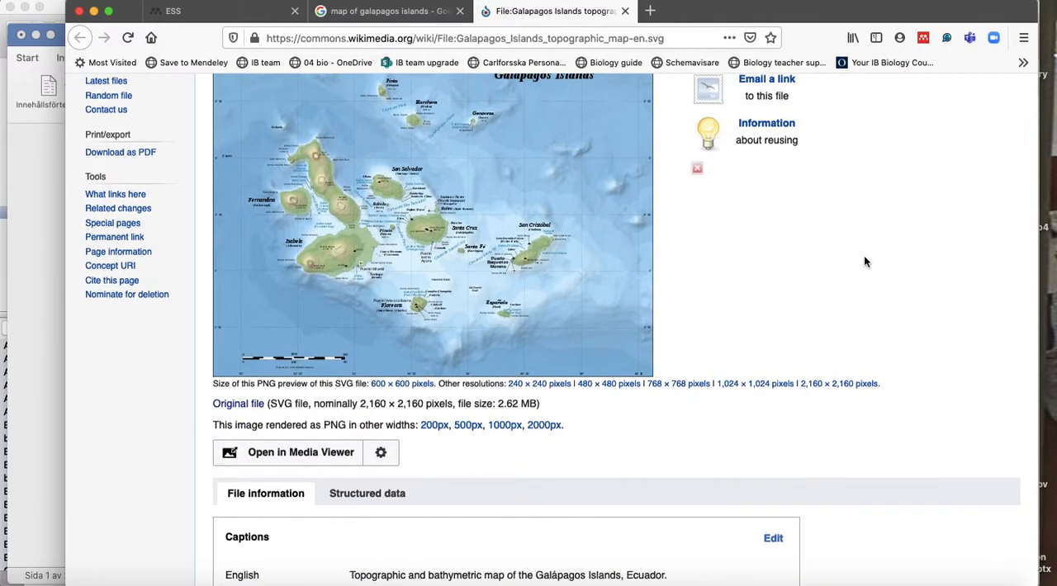
{"action": "scroll", "coordinate": [865, 261], "scroll_direction": "up", "scroll_amount": 5}
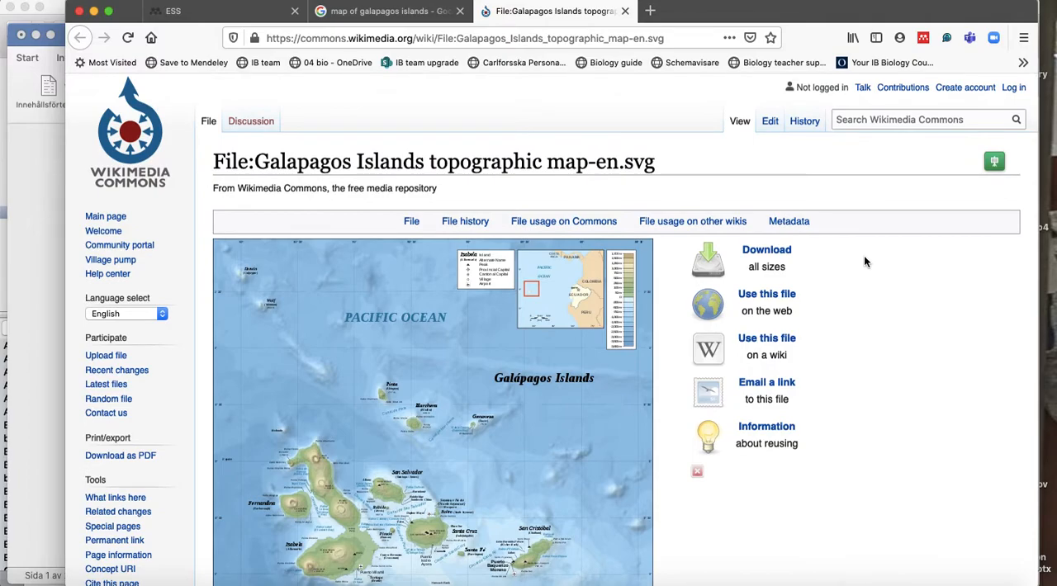
{"action": "left_click", "coordinate": [923, 39]}
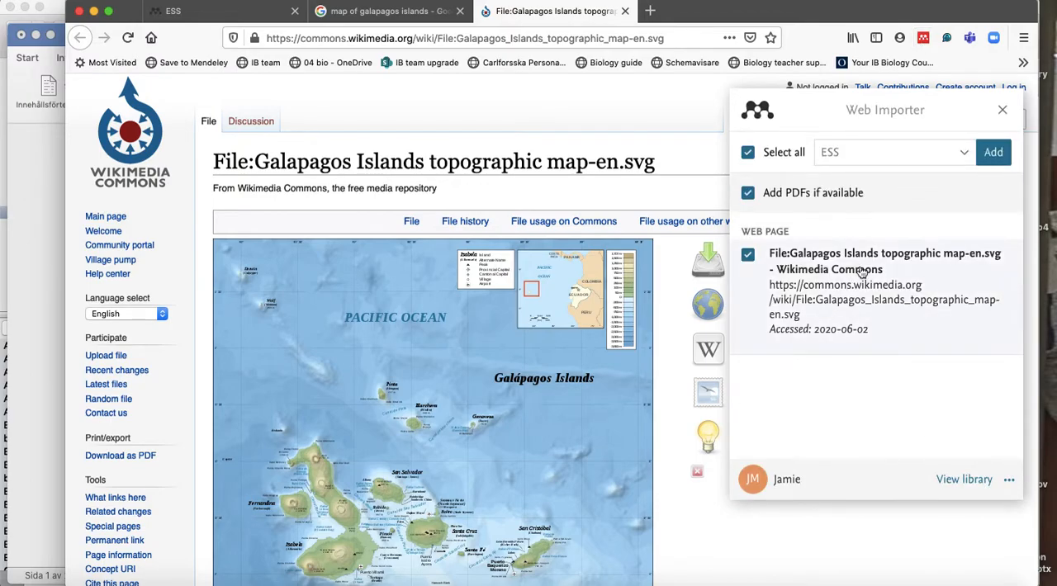
{"action": "left_click", "coordinate": [994, 154]}
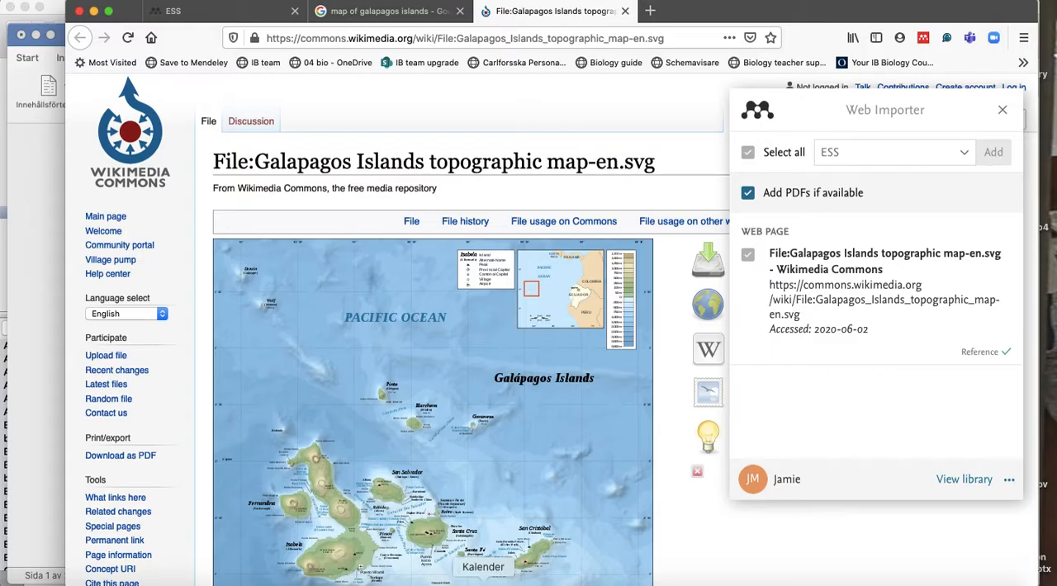
Switch to Mendeley Desktop, sync the library and reopen the ESS folder to look for the imported map.
{"action": "left_click", "coordinate": [576, 580]}
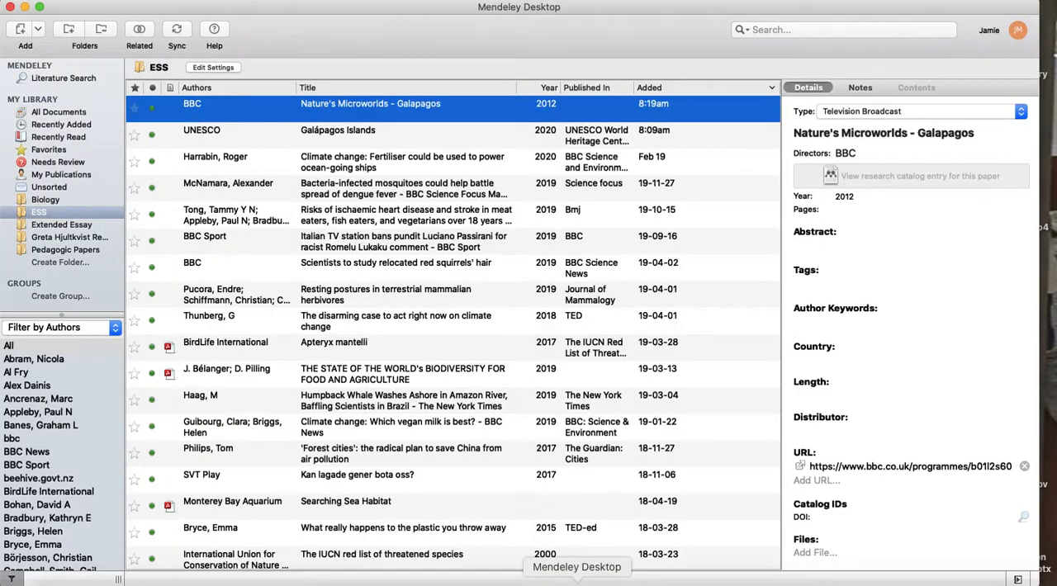
{"action": "left_click", "coordinate": [175, 31]}
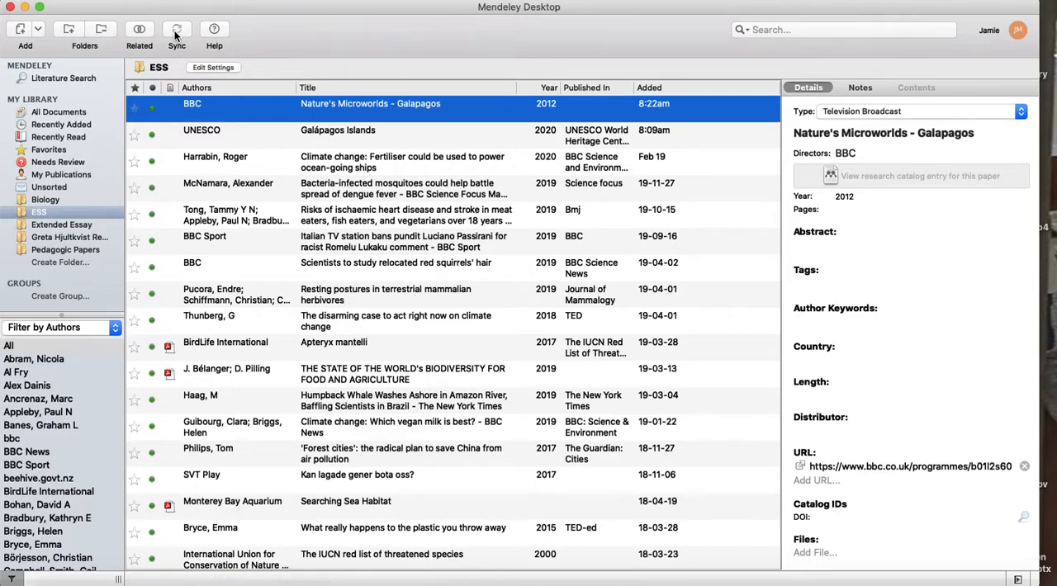
{"action": "left_click", "coordinate": [60, 137]}
{"action": "left_click", "coordinate": [65, 124]}
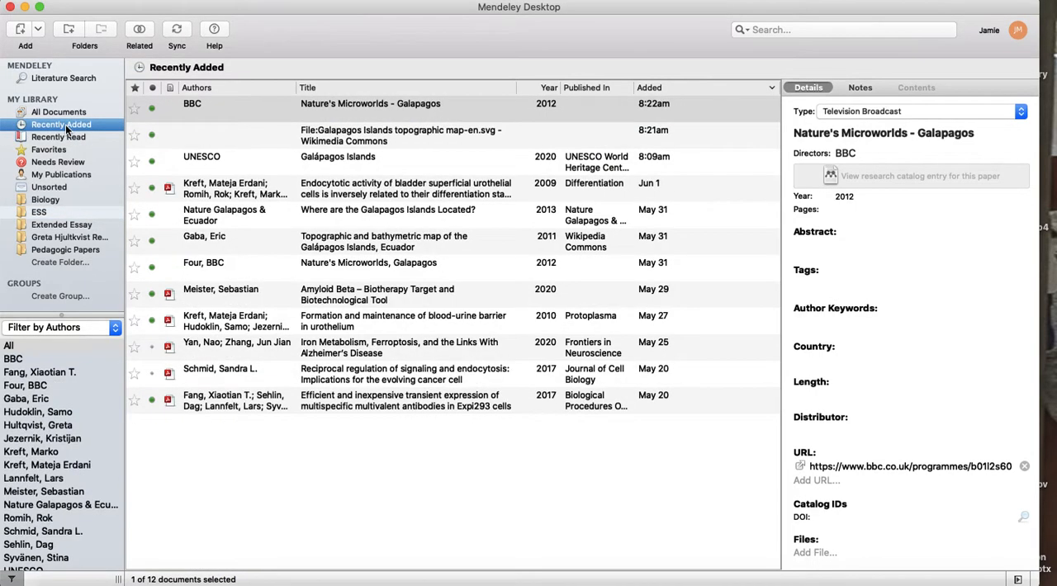
{"action": "left_click", "coordinate": [46, 225]}
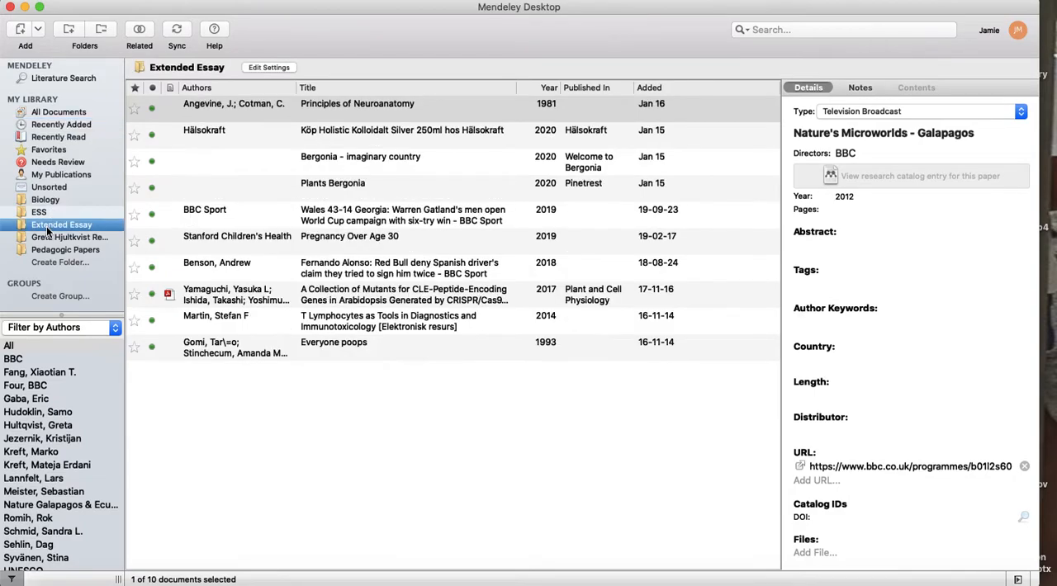
{"action": "left_click", "coordinate": [53, 212]}
{"action": "left_click", "coordinate": [179, 31]}
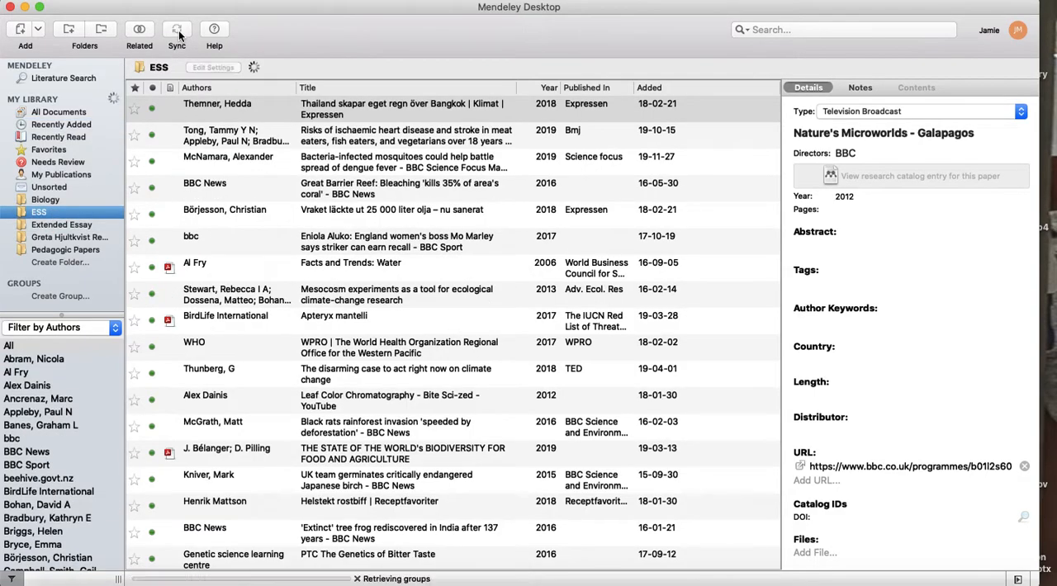
Sort the ESS folder by date added, newest first, and select the Galapagos Islands topographic map entry.
{"action": "left_click", "coordinate": [673, 88]}
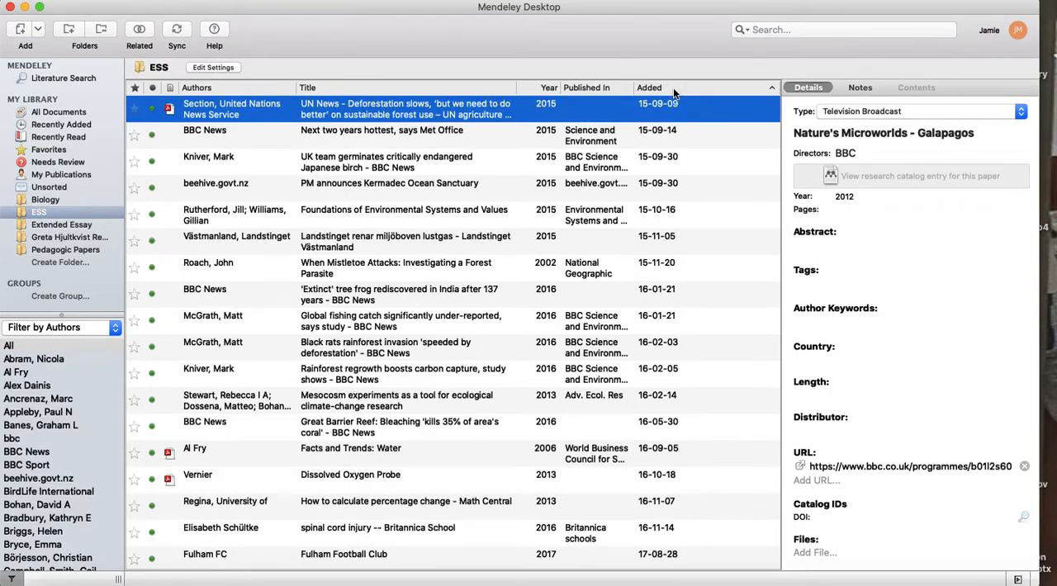
{"action": "left_click", "coordinate": [673, 87]}
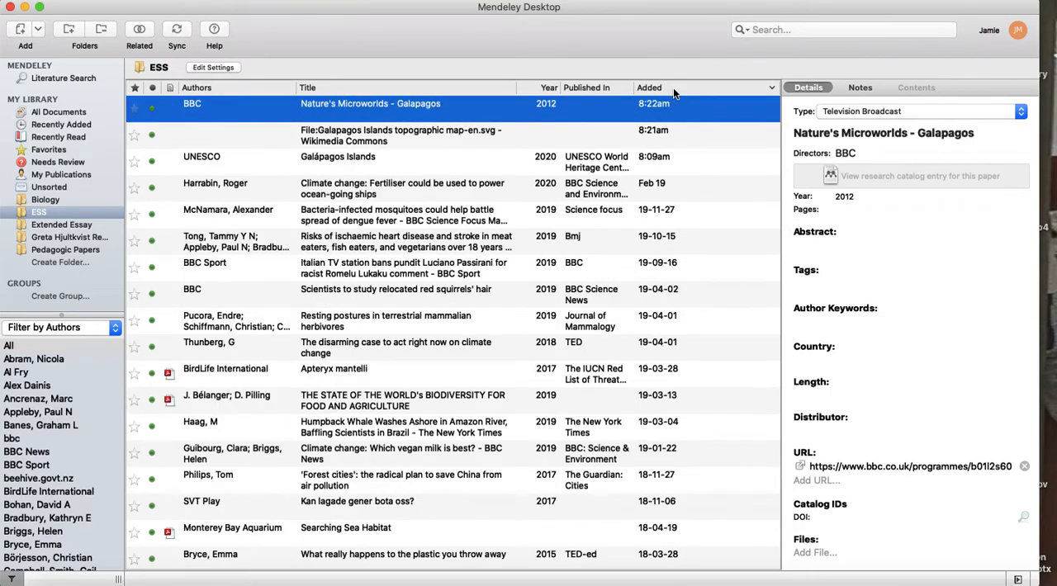
{"action": "left_click", "coordinate": [329, 142]}
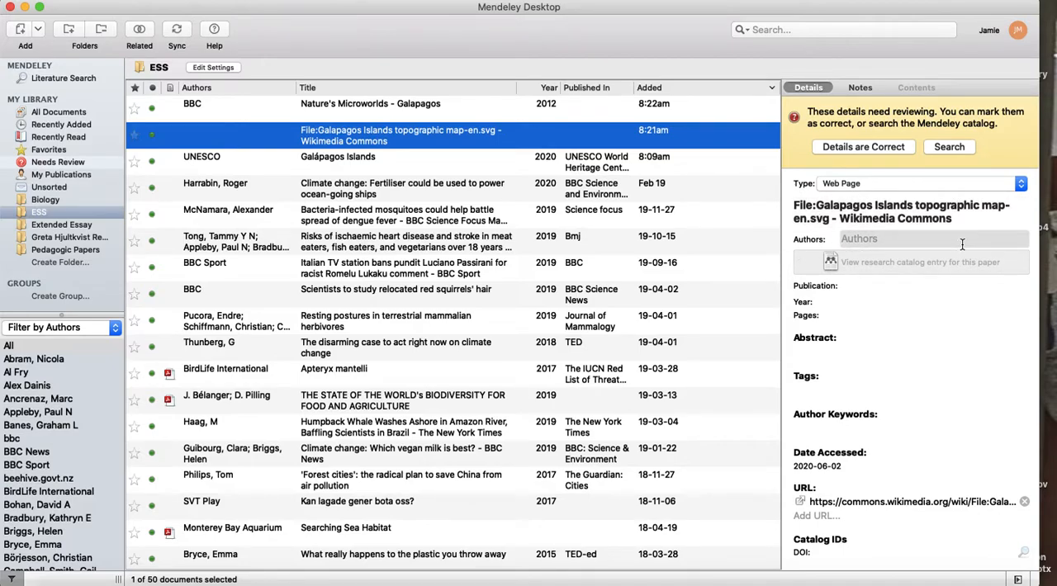
Set the map entry's publication to Wikipedia Commons.
{"action": "left_click", "coordinate": [881, 287]}
{"action": "type", "text": "Wi"}
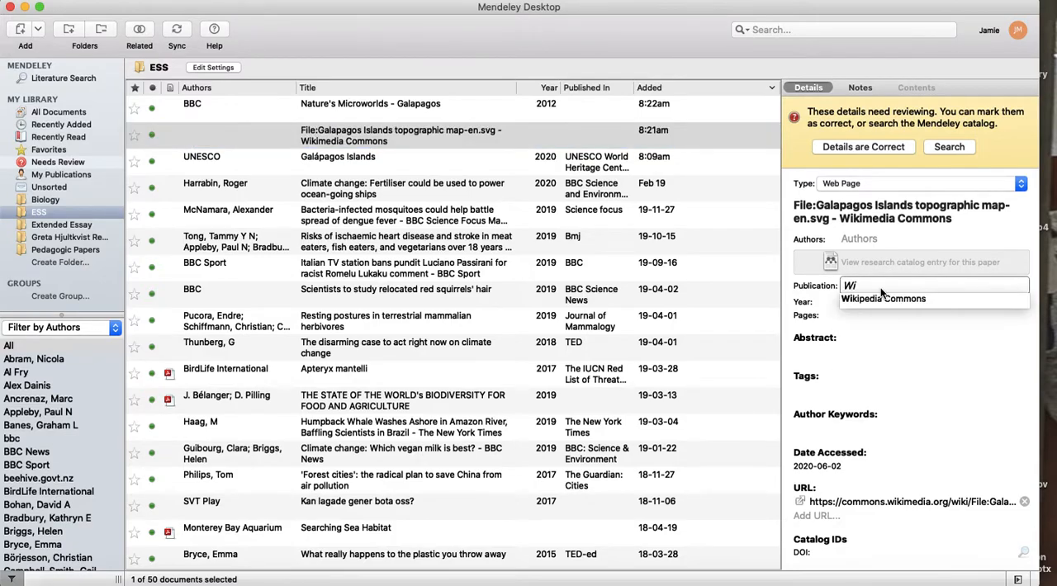
{"action": "type", "text": "kipedia Com"}
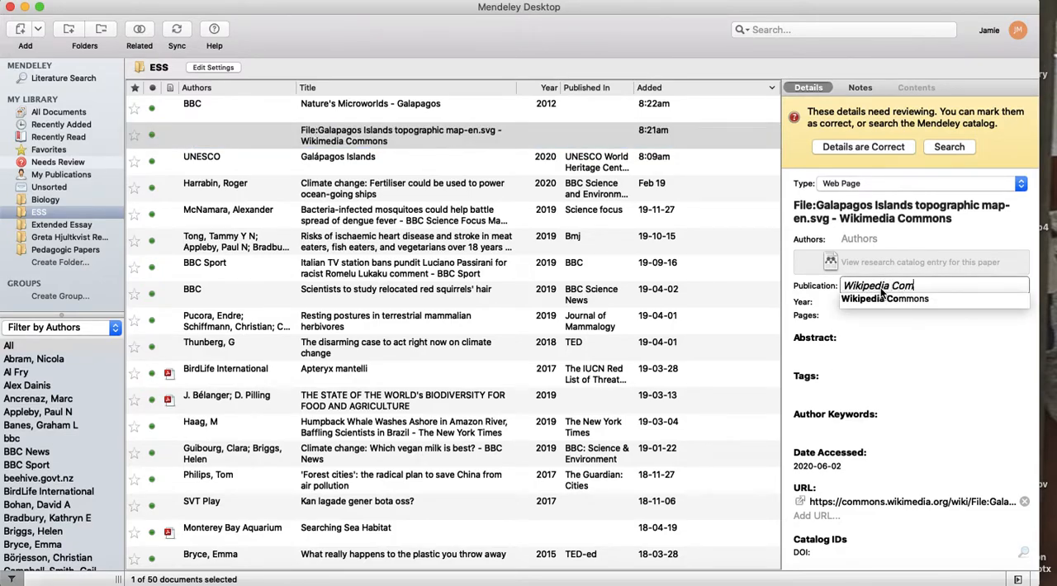
{"action": "type", "text": "mons"}
{"action": "key", "text": "Return"}
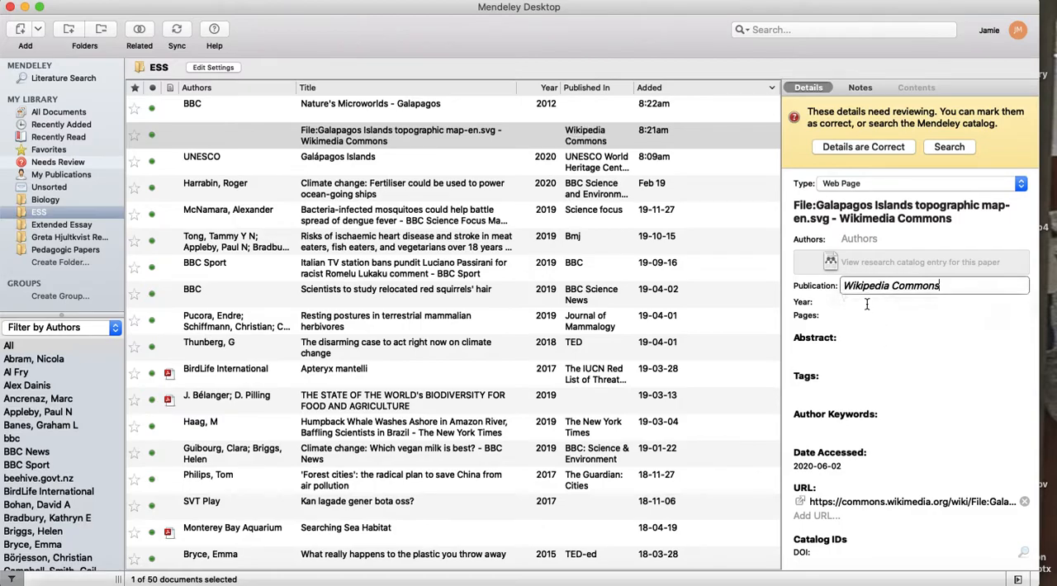
Look up the map's date in the Wikimedia Commons summary in Firefox and set the Mendeley entry's year to 2011.
{"action": "left_click", "coordinate": [866, 304]}
{"action": "left_click", "coordinate": [621, 583]}
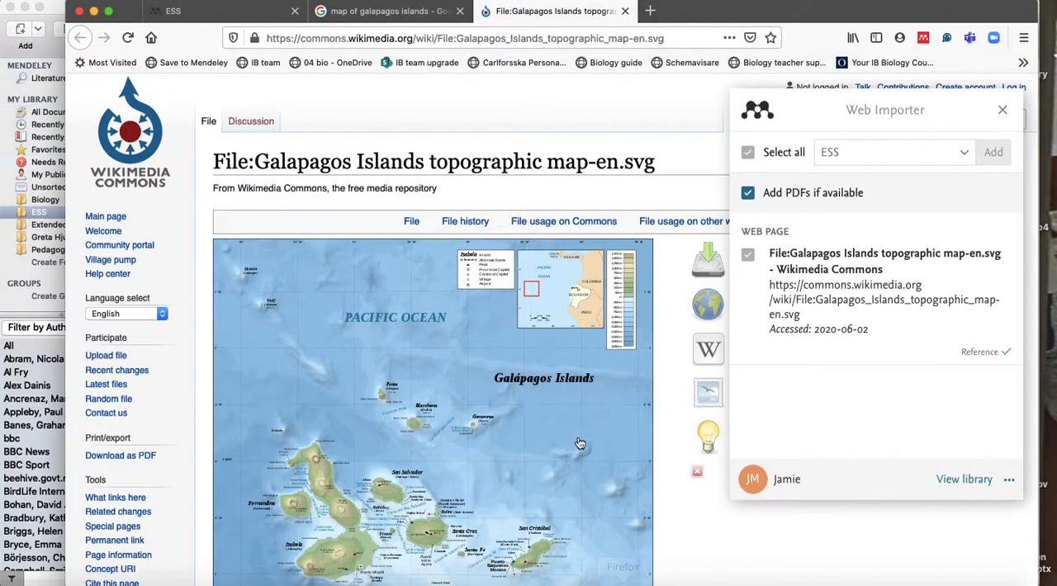
{"action": "scroll", "coordinate": [580, 444], "scroll_direction": "down", "scroll_amount": 2}
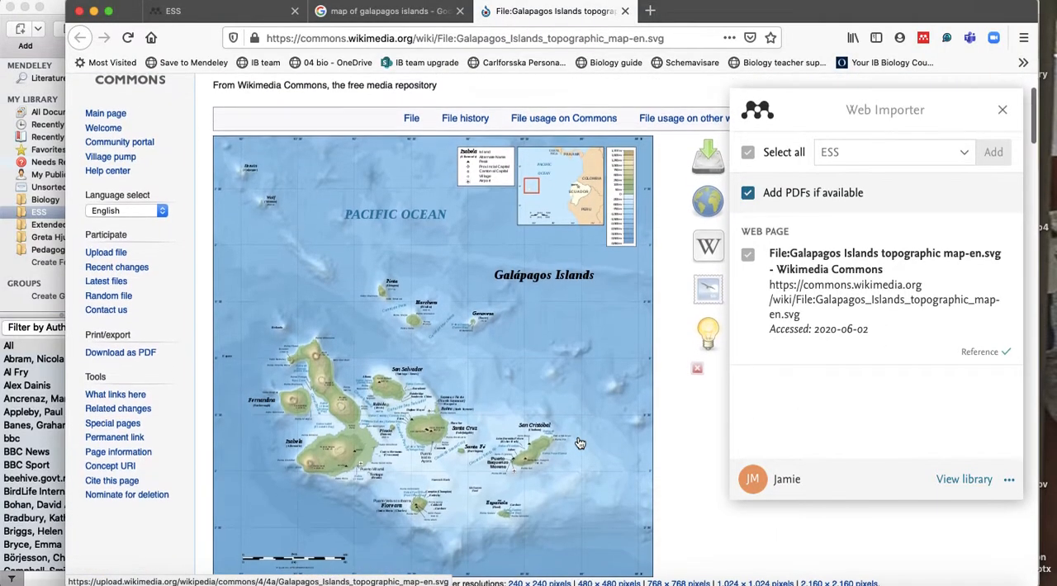
{"action": "left_click", "coordinate": [1001, 112]}
{"action": "scroll", "coordinate": [713, 349], "scroll_direction": "down", "scroll_amount": 4}
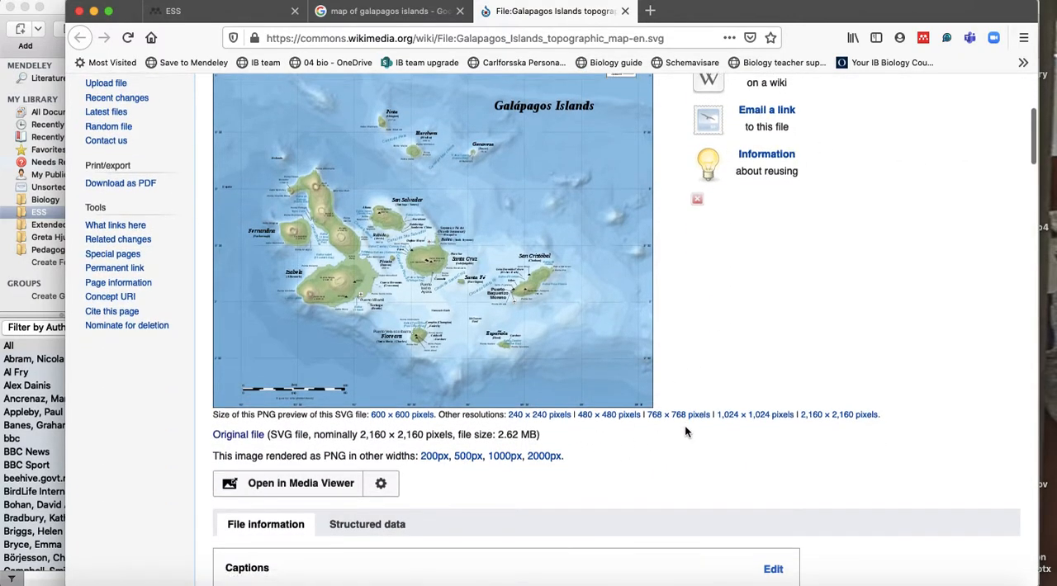
{"action": "scroll", "coordinate": [684, 429], "scroll_direction": "down", "scroll_amount": 4}
{"action": "scroll", "coordinate": [685, 430], "scroll_direction": "down", "scroll_amount": 8}
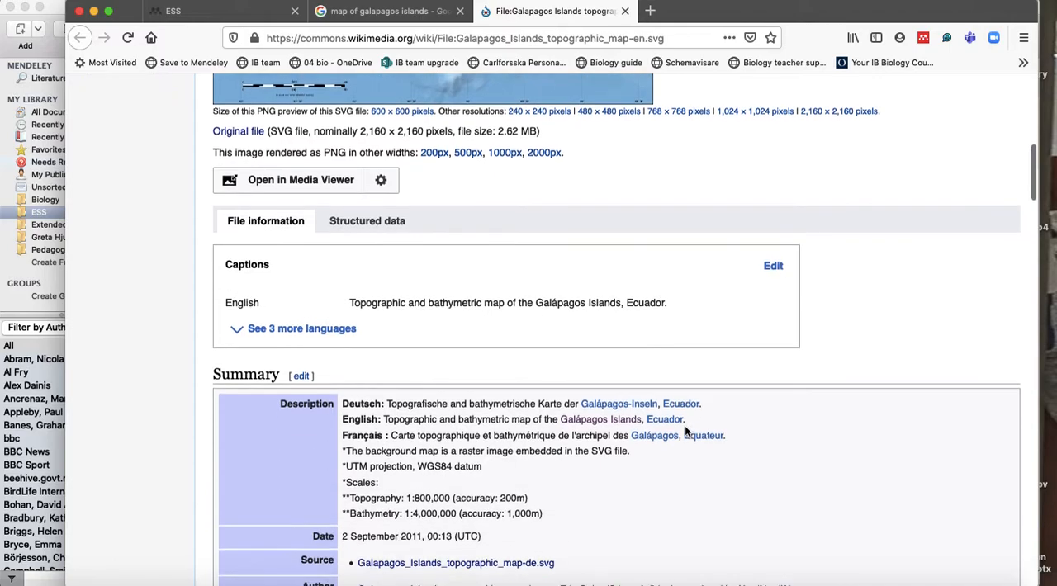
{"action": "scroll", "coordinate": [684, 430], "scroll_direction": "down", "scroll_amount": 1}
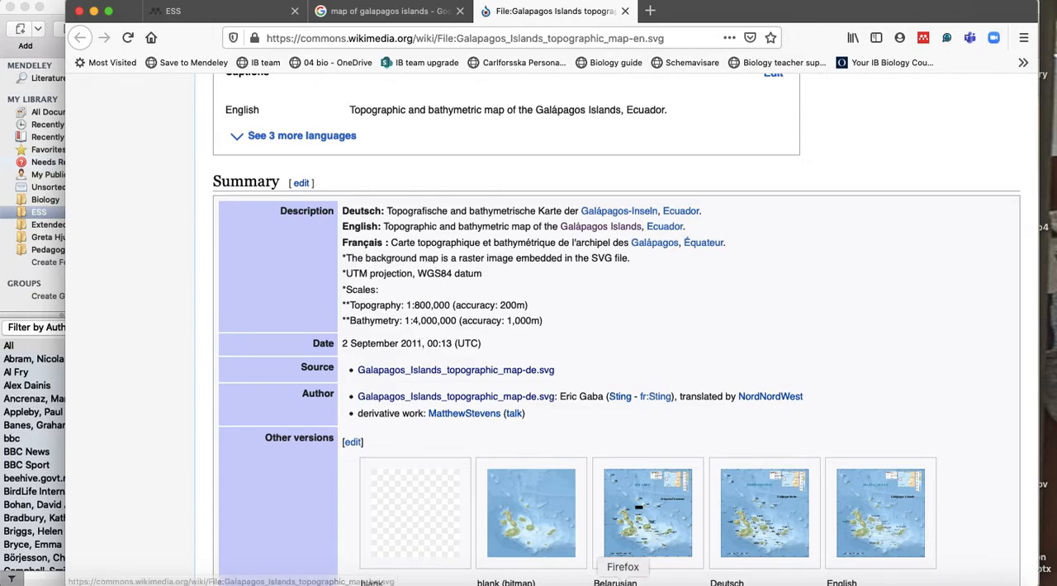
{"action": "left_click", "coordinate": [576, 579]}
{"action": "type", "text": "2011"}
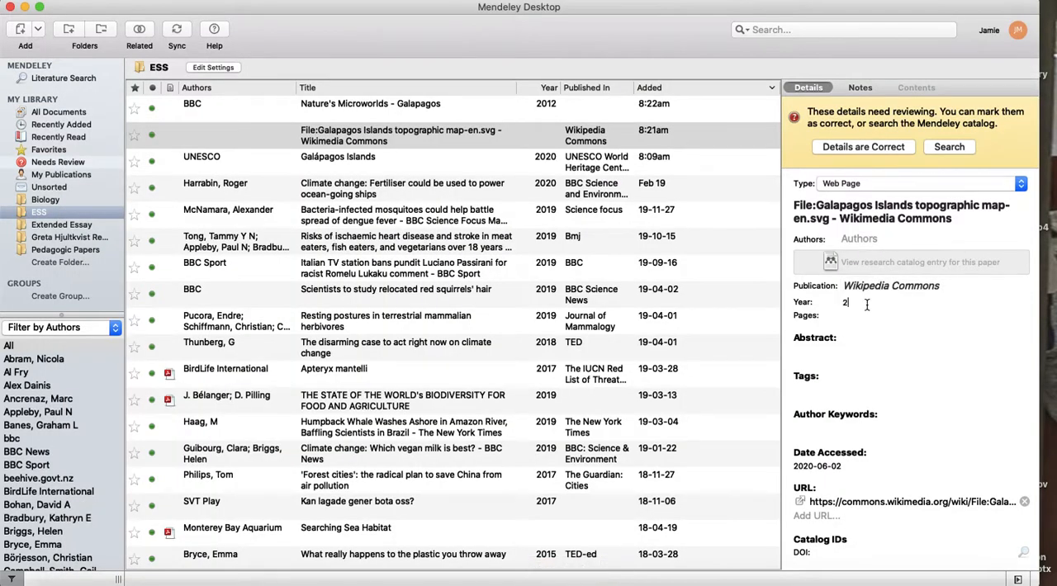
Look up the map's author in the Wikimedia Commons summary in Firefox and enter the author's full name in the Mendeley entry.
{"action": "left_click", "coordinate": [859, 239]}
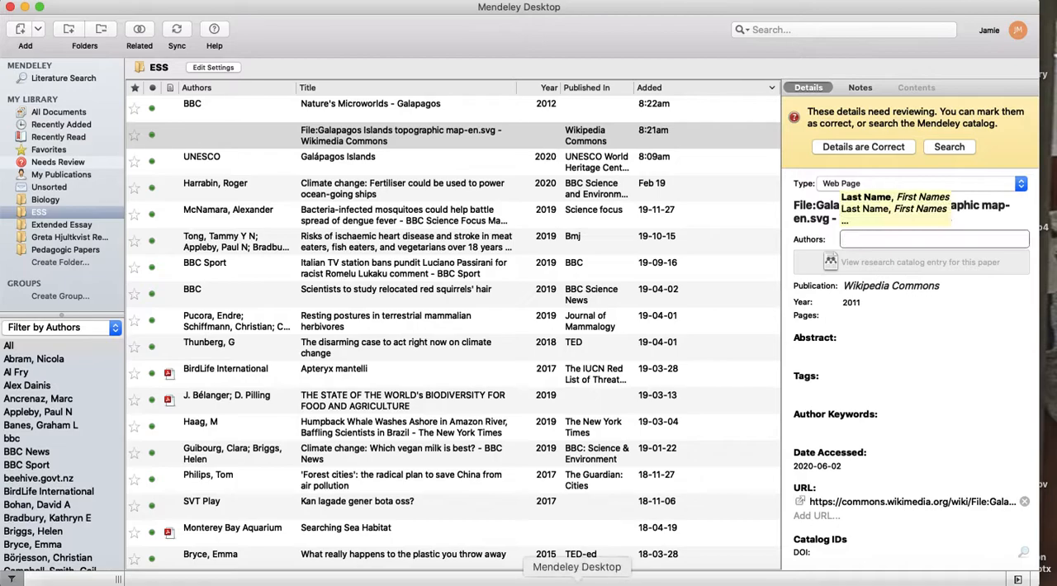
{"action": "left_click", "coordinate": [625, 580]}
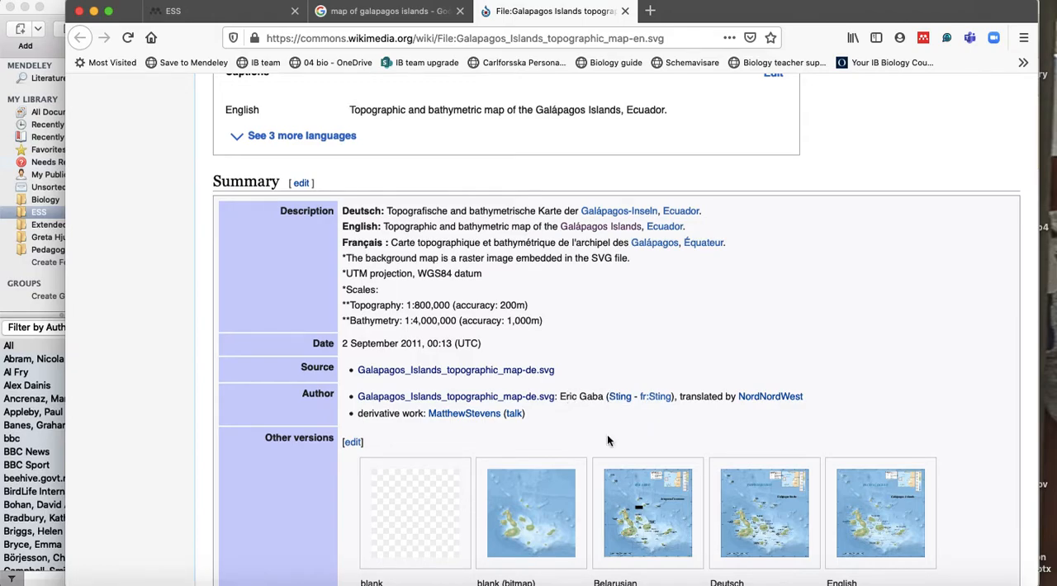
{"action": "left_click", "coordinate": [577, 581]}
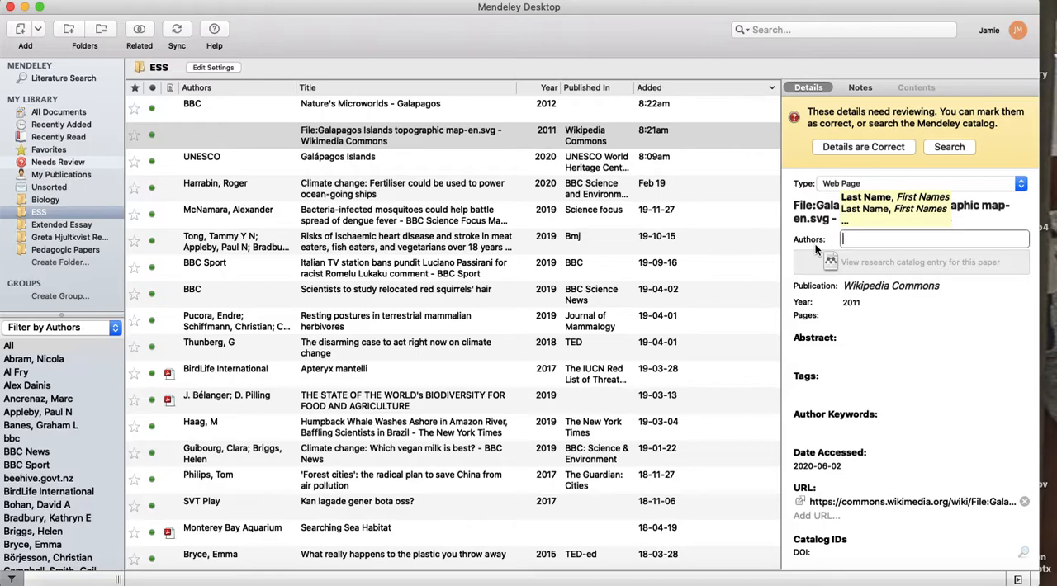
{"action": "type", "text": "Gaba, Eric"}
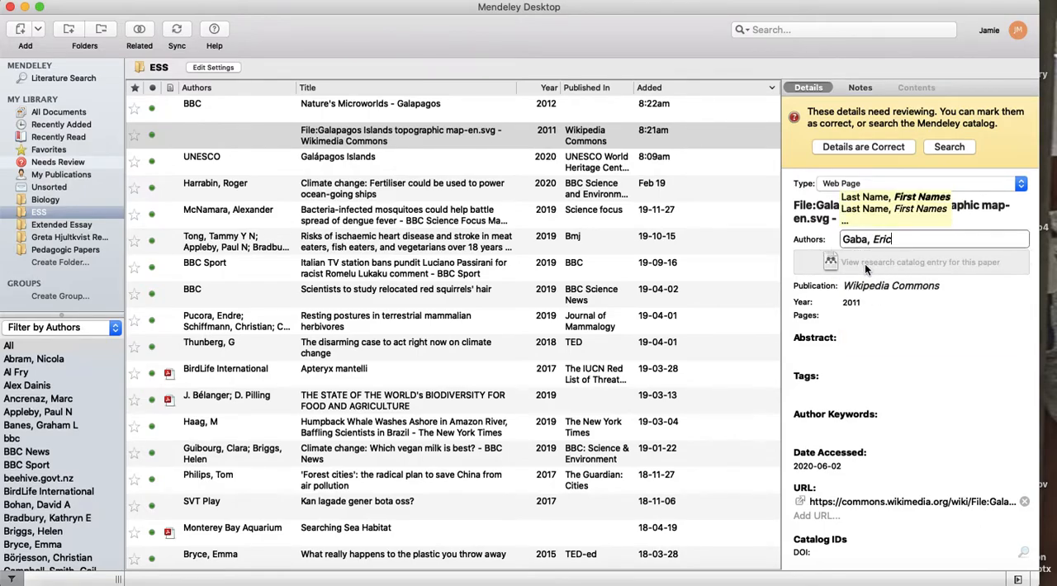
Shorten the map entry's title to "Galapagos Islands topographic map-en.svg" and mark the entry's details as correct.
{"action": "left_click", "coordinate": [899, 219]}
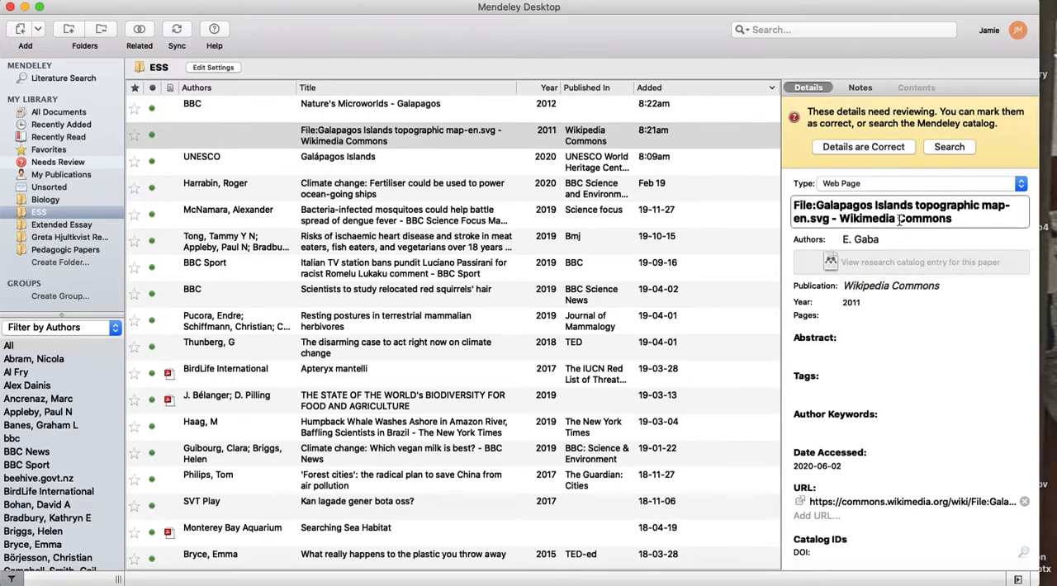
{"action": "left_click_drag", "start_coordinate": [817, 207], "coordinate": [785, 211]}
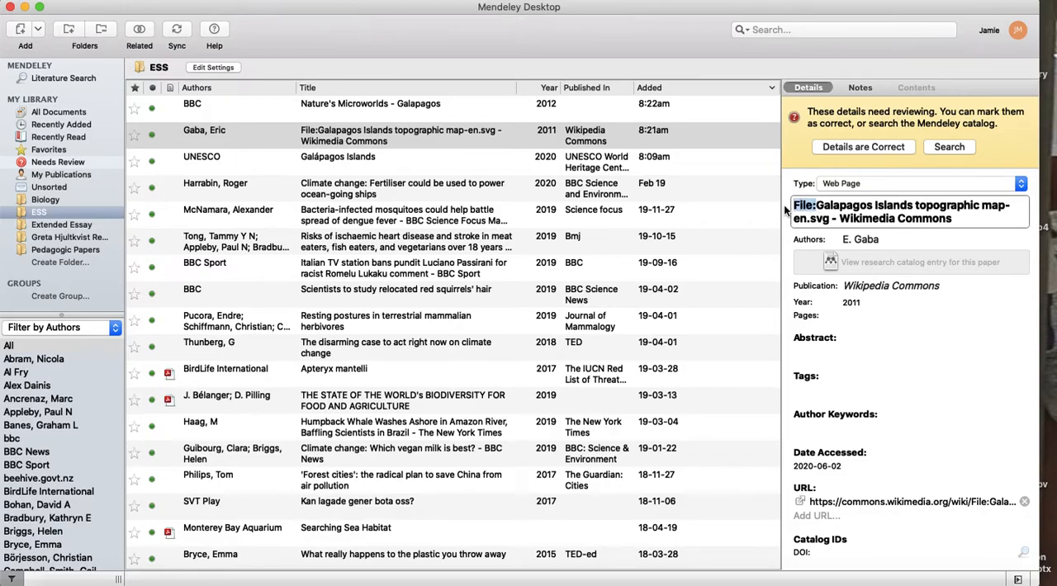
{"action": "key", "text": "BackSpace"}
{"action": "left_click_drag", "start_coordinate": [917, 220], "coordinate": [794, 219]}
{"action": "key", "text": "BackSpace"}
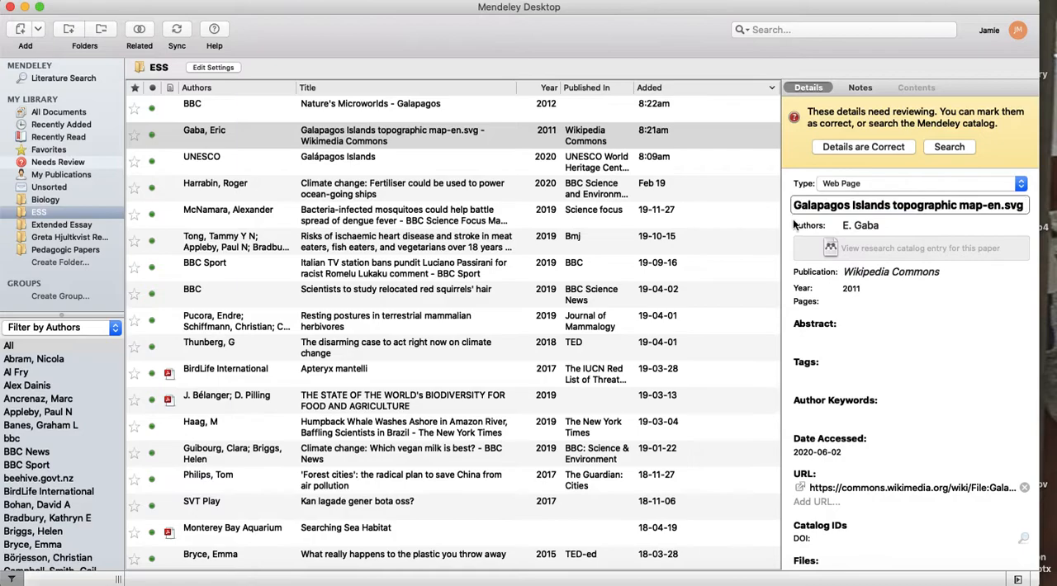
{"action": "left_click_drag", "start_coordinate": [982, 206], "coordinate": [1025, 208]}
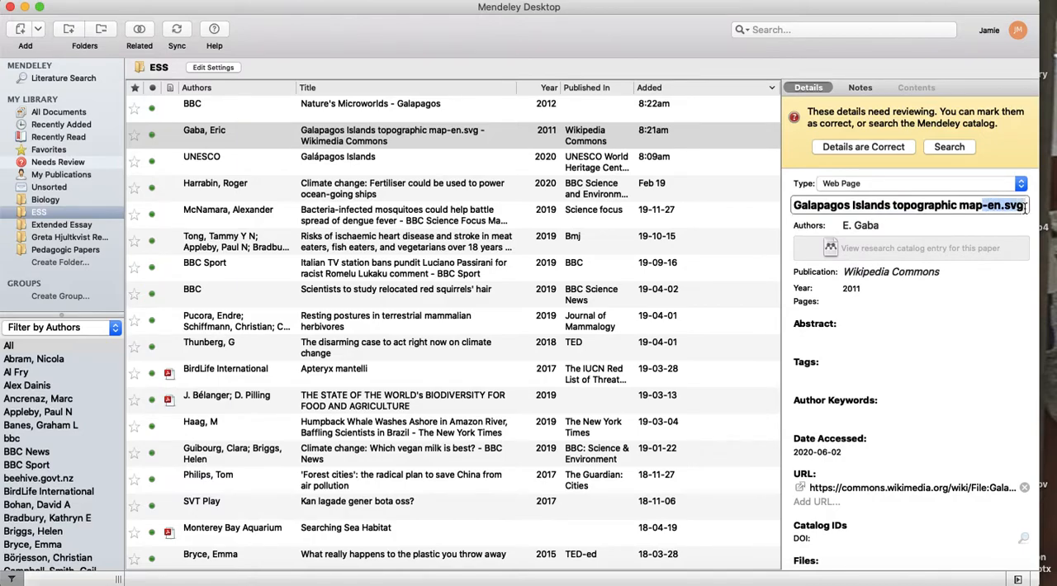
{"action": "key", "text": "Tab"}
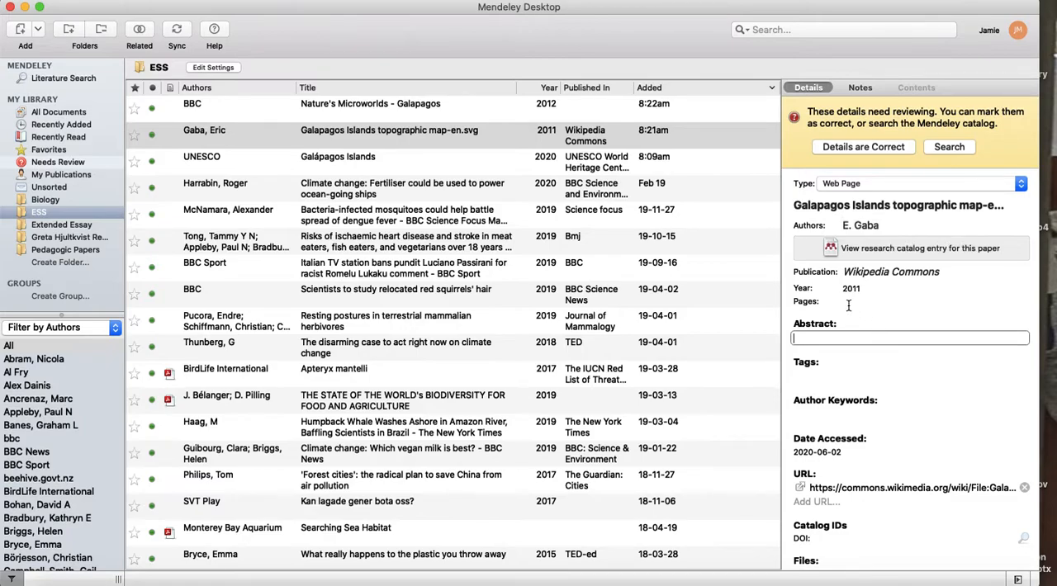
{"action": "left_click", "coordinate": [864, 146]}
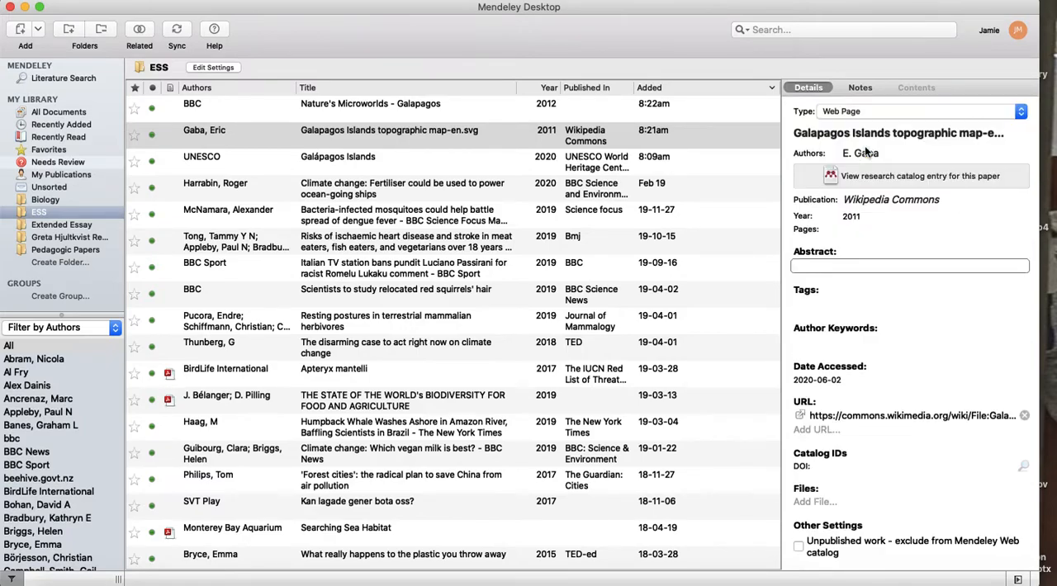
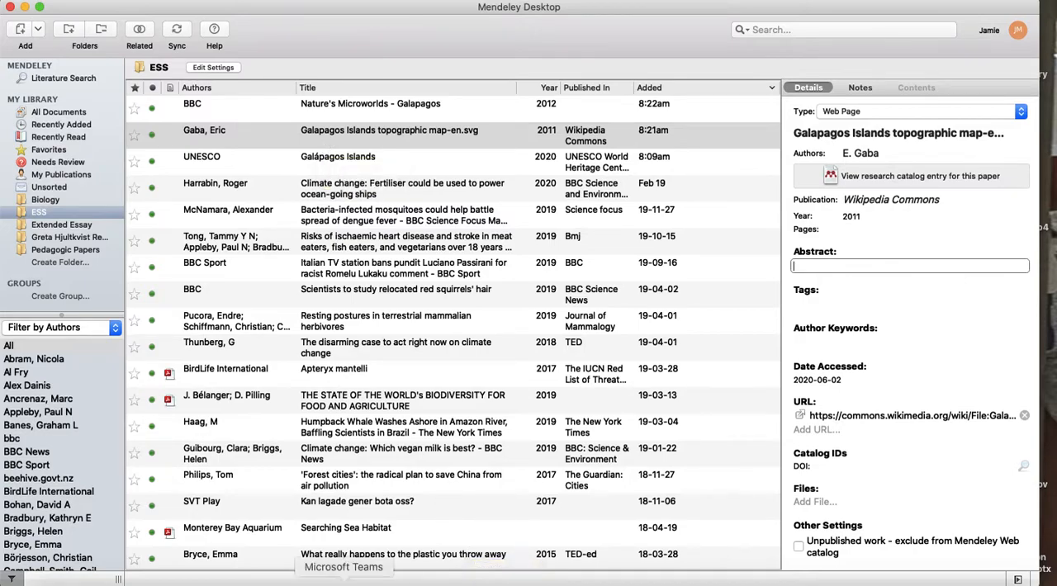
Switch to the Word document and cite the selected Mendeley map entry at the end of the Figure 1 caption.
{"action": "left_click", "coordinate": [296, 581]}
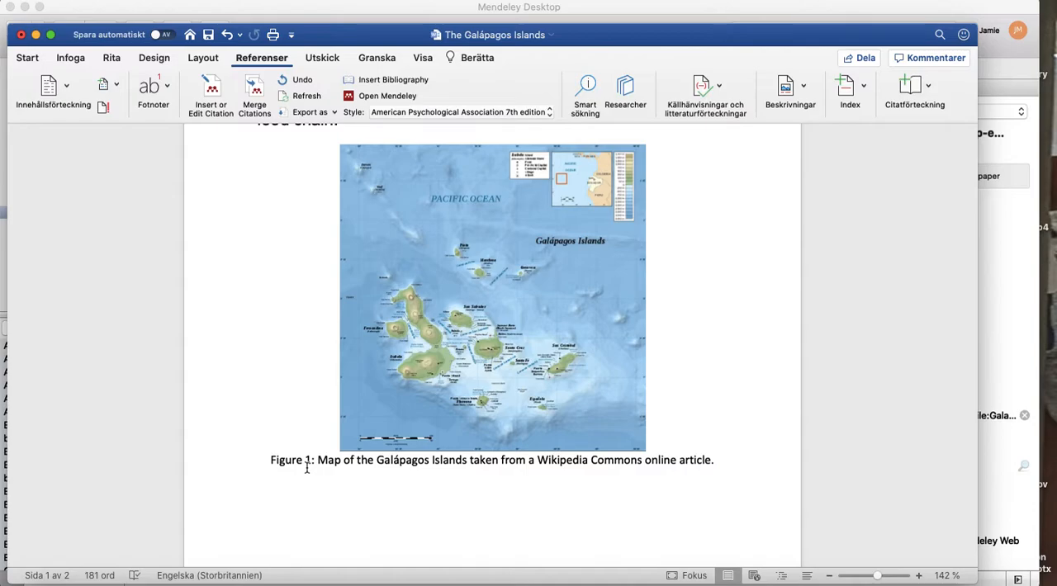
{"action": "left_click", "coordinate": [710, 465]}
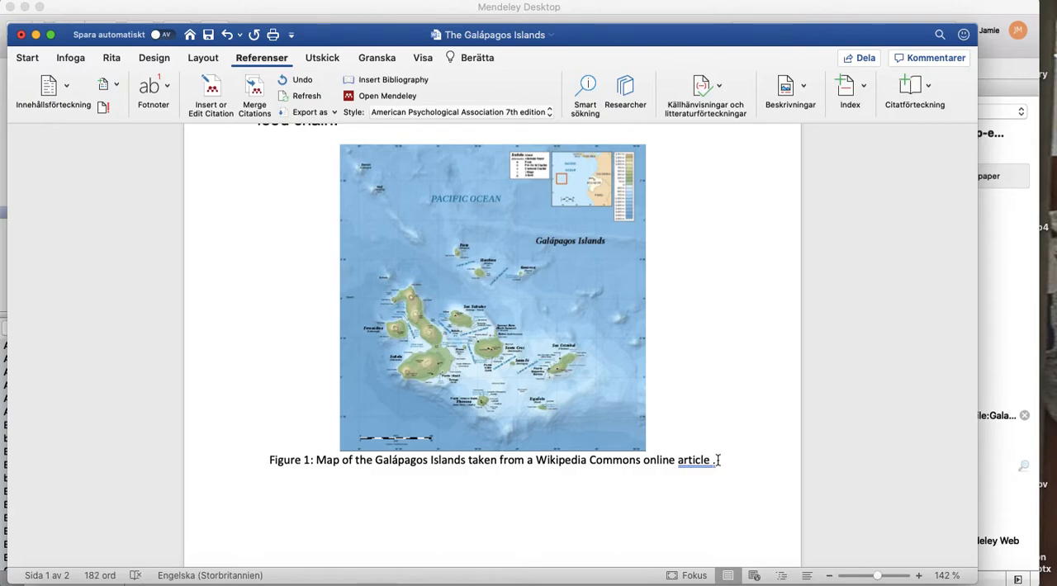
{"action": "left_click", "coordinate": [210, 88]}
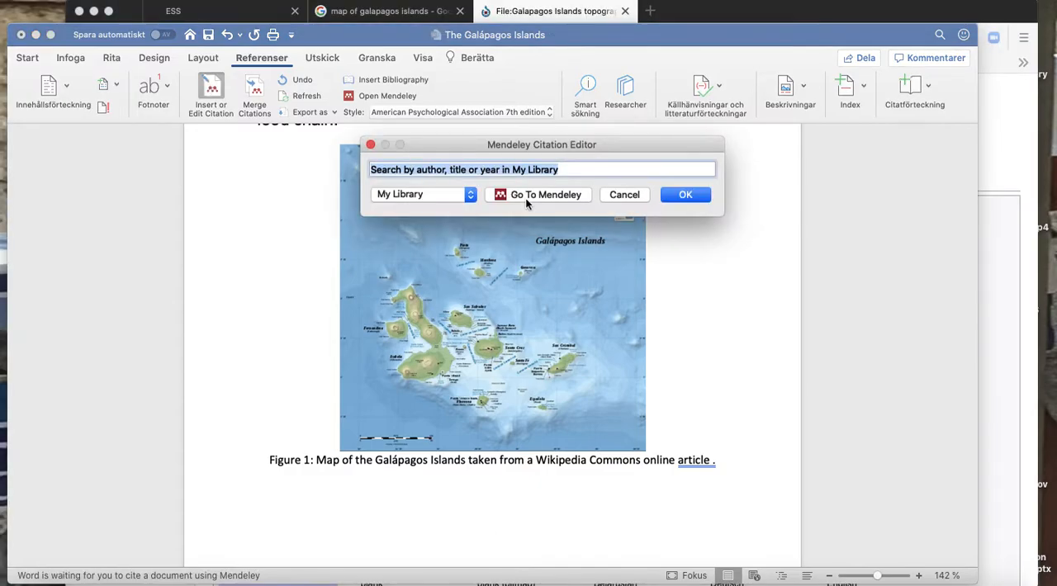
{"action": "left_click", "coordinate": [535, 198]}
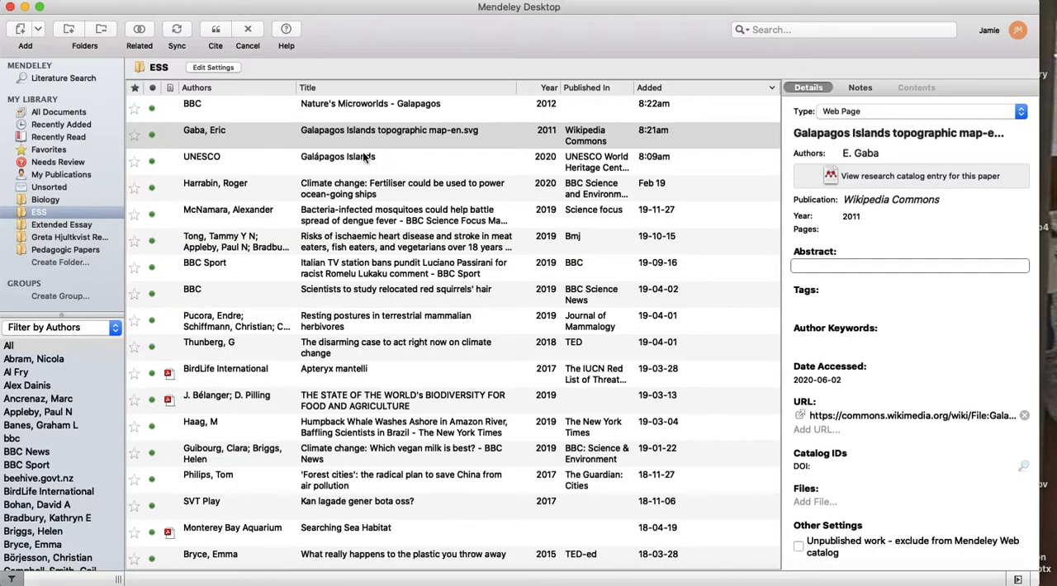
{"action": "left_click", "coordinate": [216, 33]}
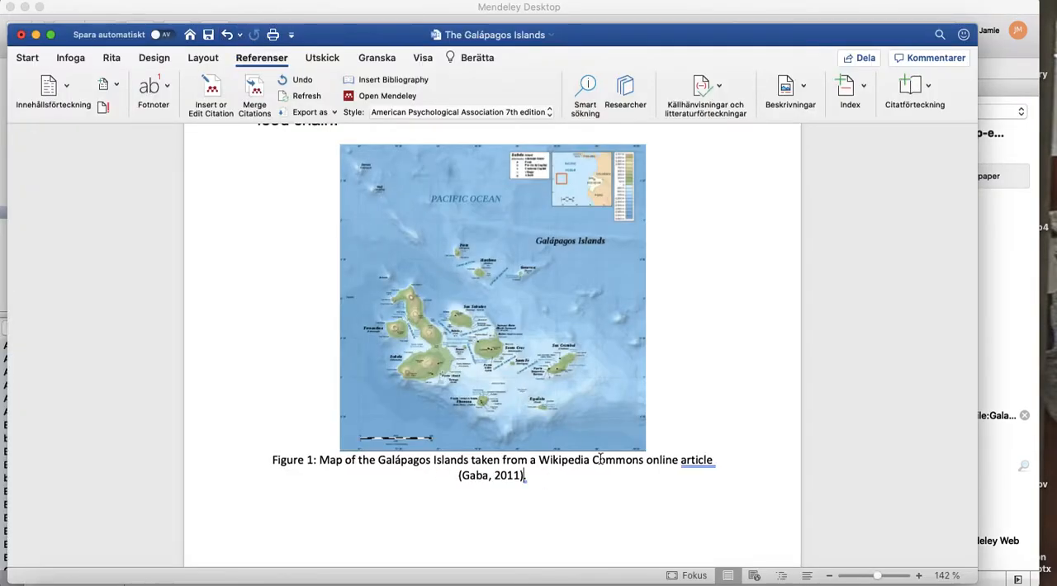
Make the References/Bibliography heading bold.
{"action": "scroll", "coordinate": [600, 458], "scroll_direction": "down", "scroll_amount": 10}
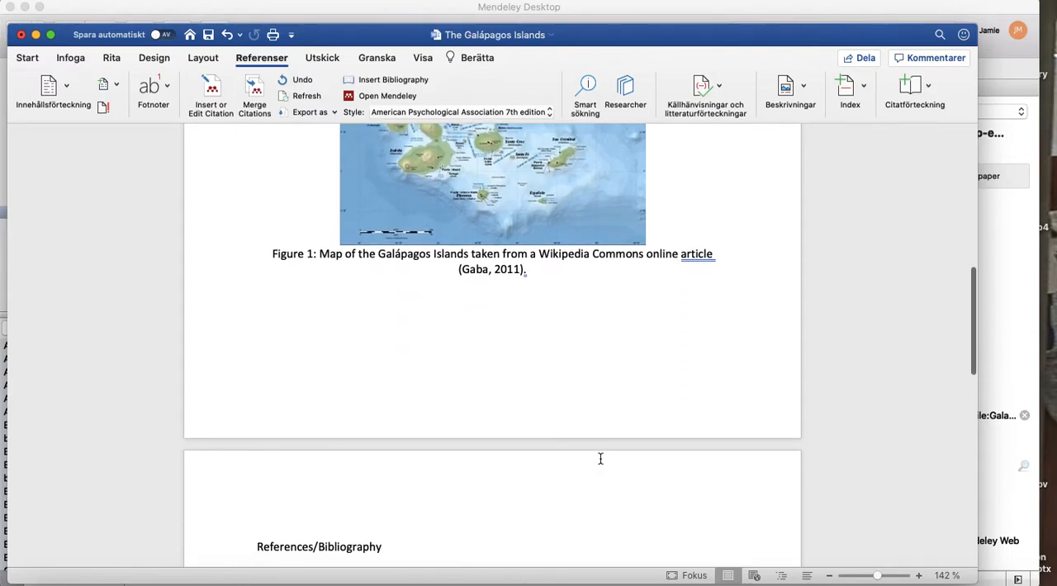
{"action": "scroll", "coordinate": [600, 458], "scroll_direction": "down", "scroll_amount": 5}
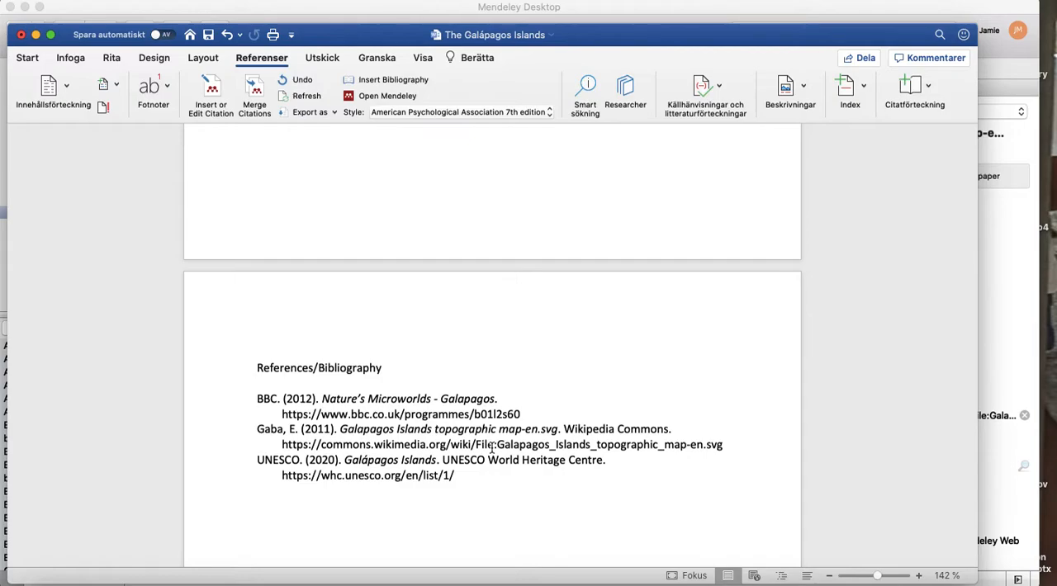
{"action": "left_click_drag", "start_coordinate": [256, 367], "coordinate": [382, 369]}
{"action": "key", "text": "super+b"}
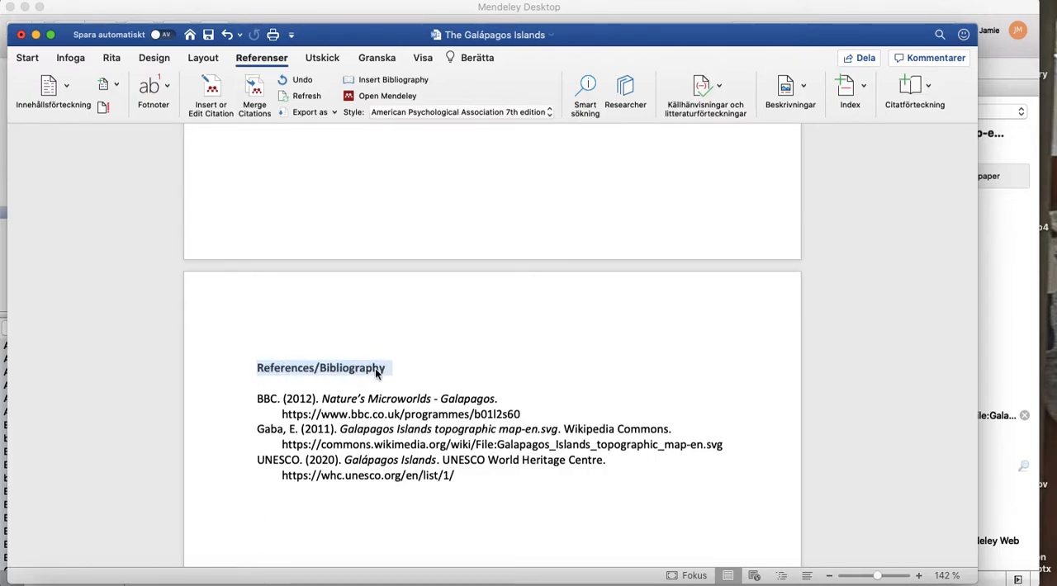
{"action": "left_click", "coordinate": [499, 379]}
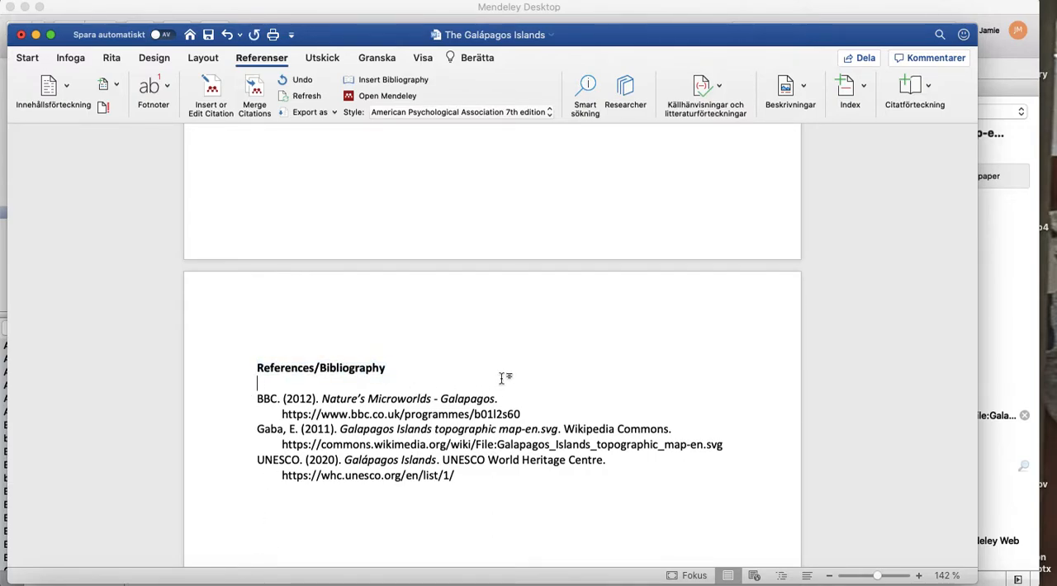
Select the Mendeley entry "Climate change: Fertiliser could be used to power ocean-going ships" and delete the (BBC, 2012) citation from the Word document.
{"action": "scroll", "coordinate": [501, 378], "scroll_direction": "up", "scroll_amount": 10}
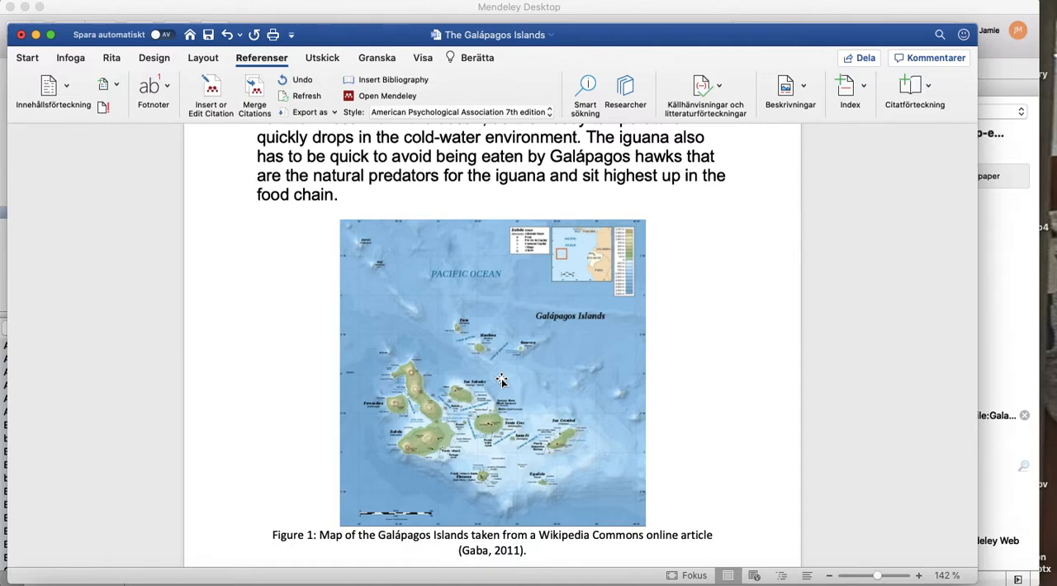
{"action": "scroll", "coordinate": [501, 378], "scroll_direction": "up", "scroll_amount": 6}
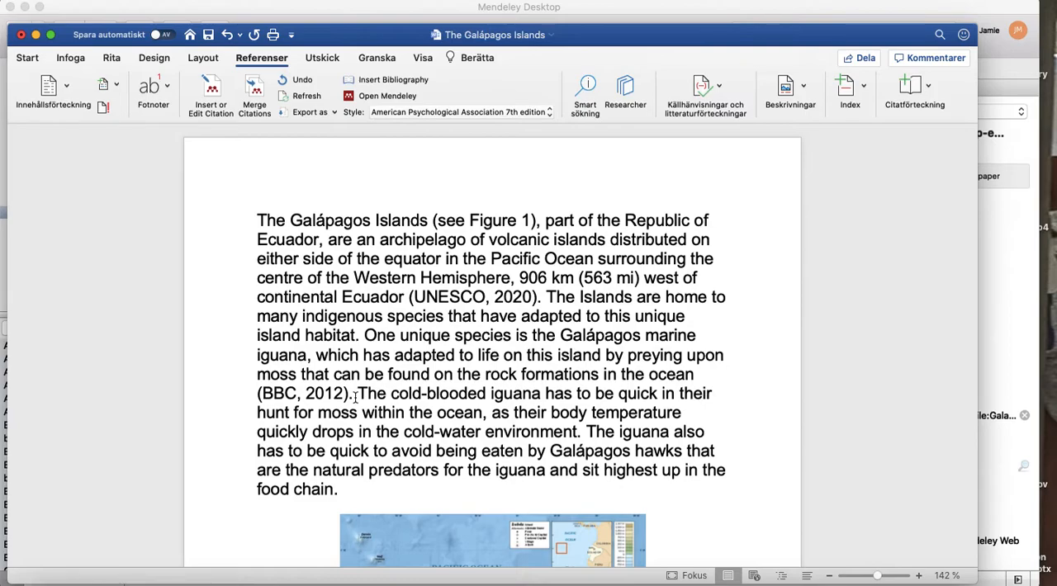
{"action": "left_click", "coordinate": [645, 15]}
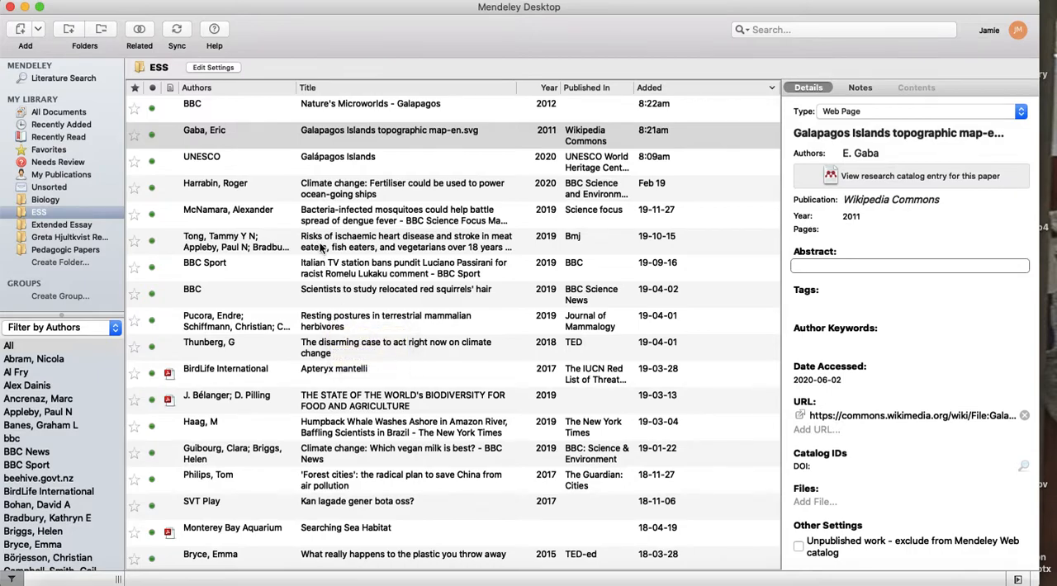
{"action": "left_click", "coordinate": [318, 190]}
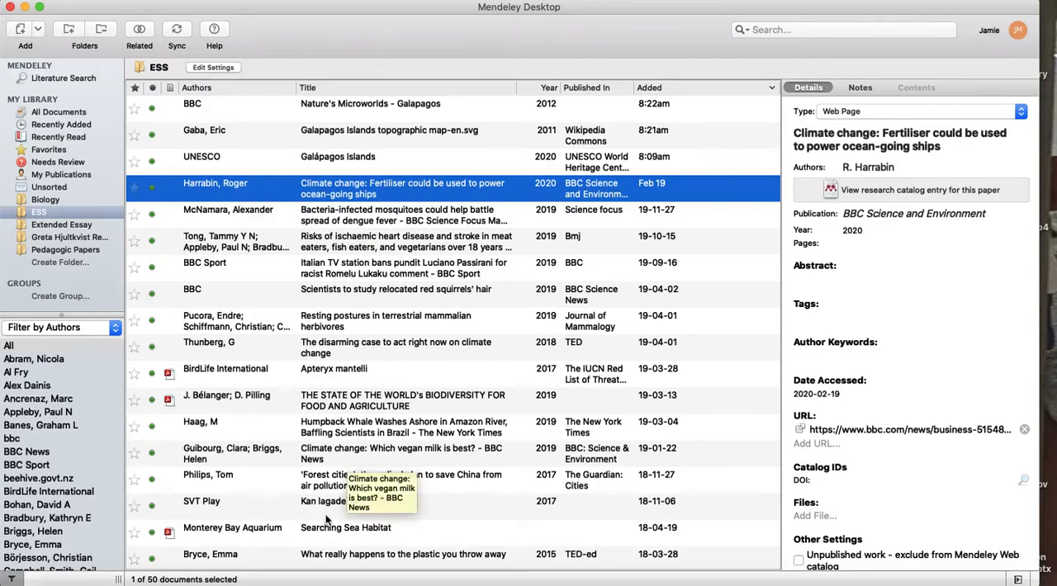
{"action": "left_click", "coordinate": [296, 582]}
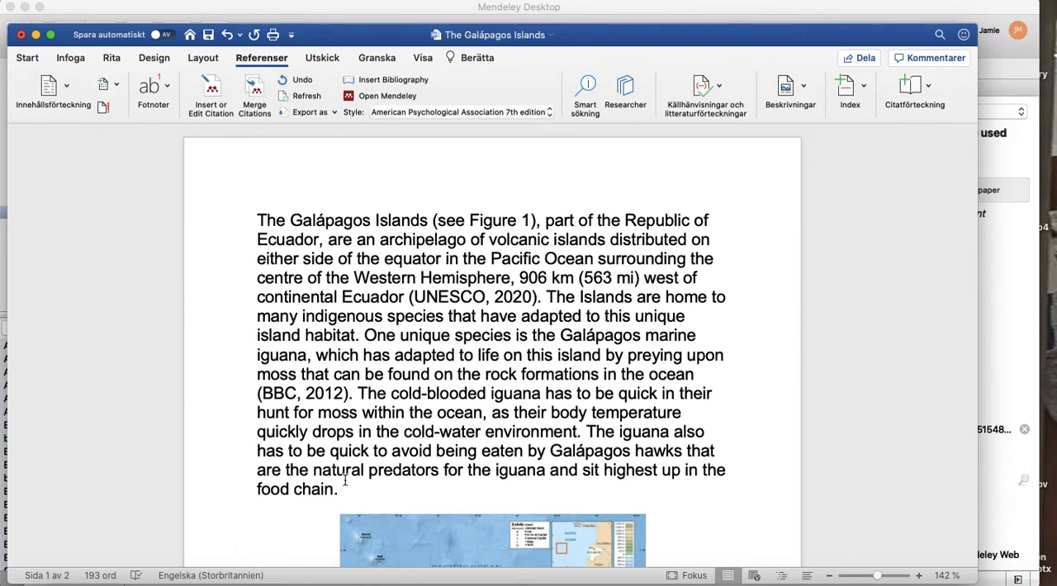
{"action": "key", "text": "BackSpace"}
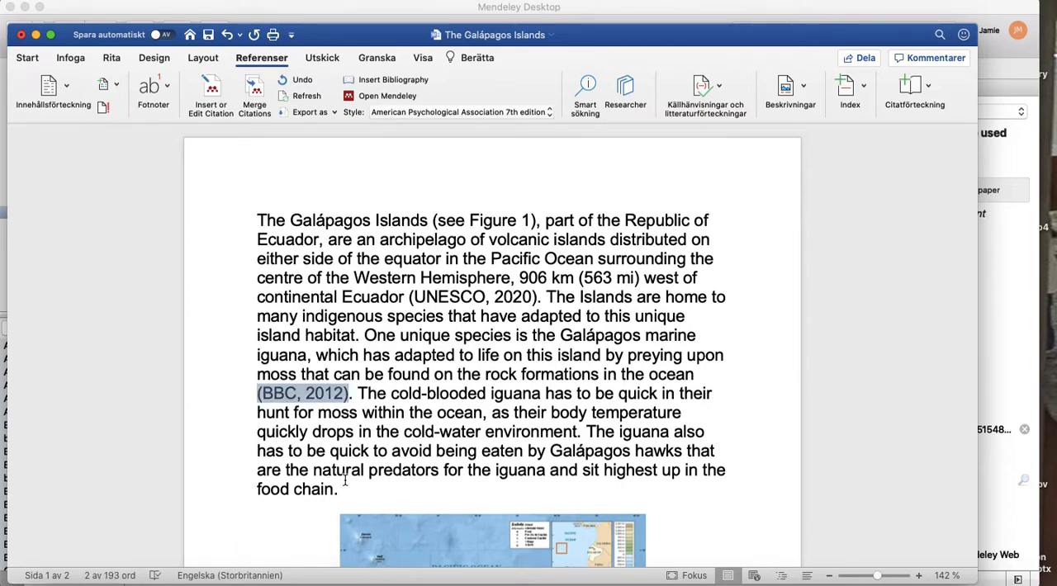
{"action": "key", "text": "BackSpace"}
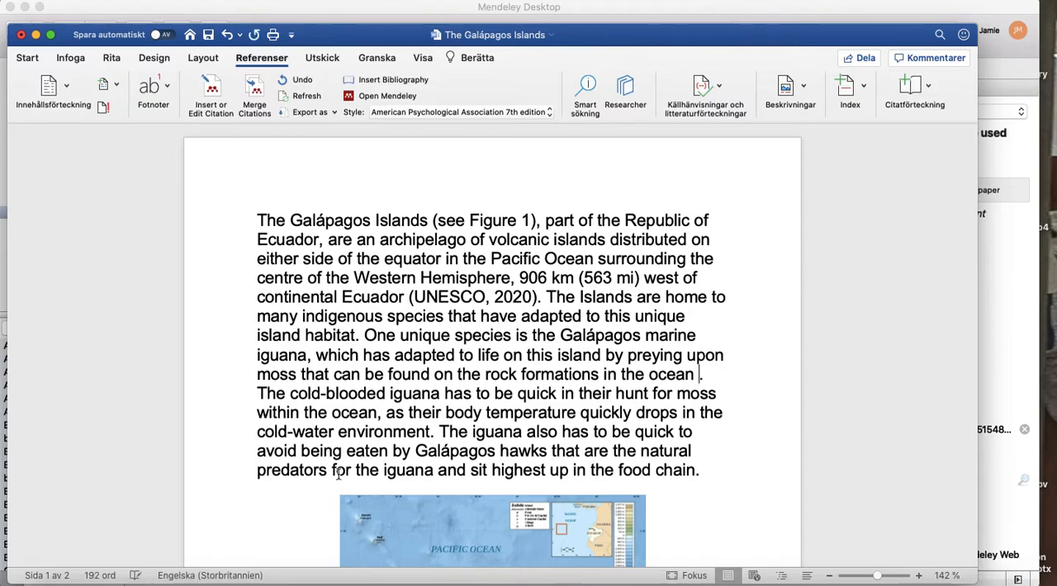
Cite the selected Mendeley article about ocean-going ships after "rock formations in the ocean" in the Word document.
{"action": "left_click", "coordinate": [211, 89]}
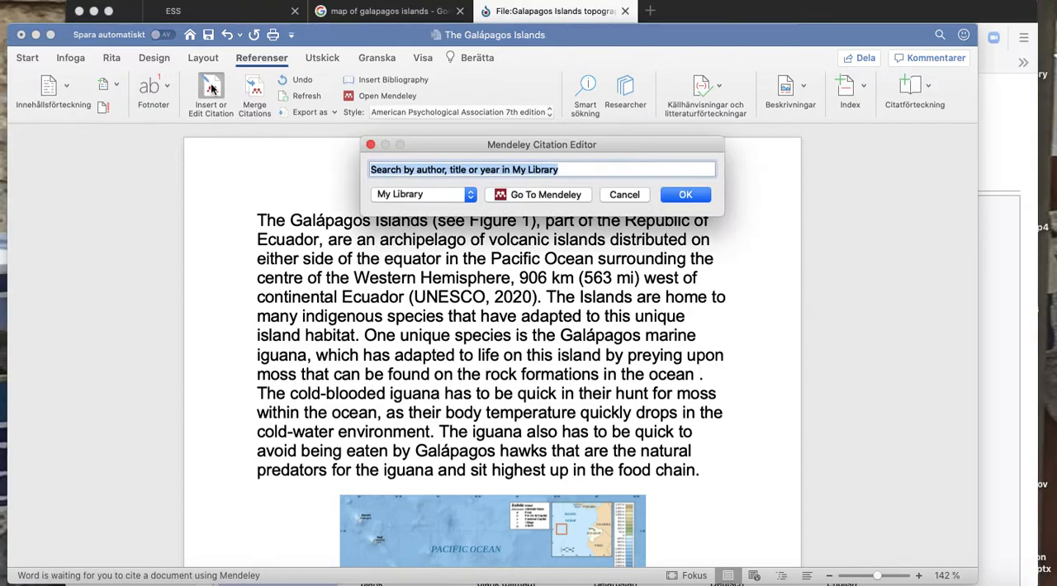
{"action": "left_click", "coordinate": [558, 194]}
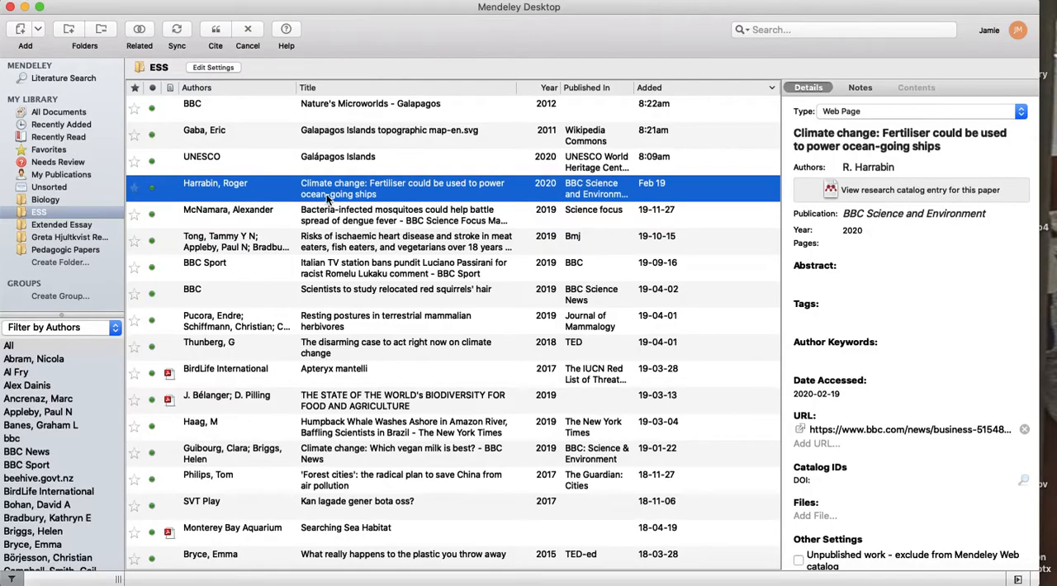
{"action": "left_click", "coordinate": [215, 33]}
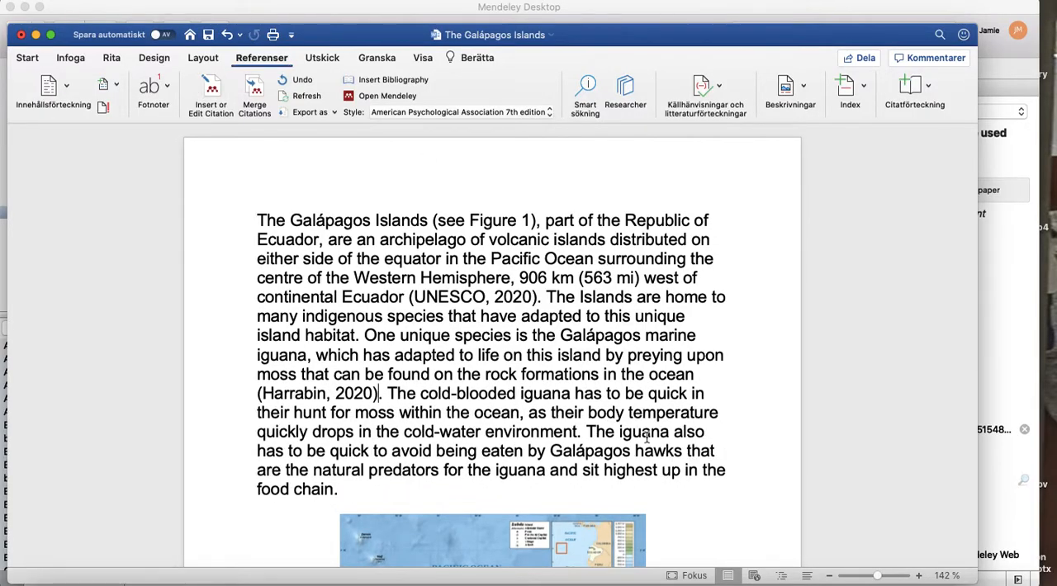
Change the citation style to Nature and review the in-text citations and the Figure 1 caption.
{"action": "scroll", "coordinate": [647, 435], "scroll_direction": "down", "scroll_amount": 2}
{"action": "scroll", "coordinate": [646, 436], "scroll_direction": "down", "scroll_amount": 15}
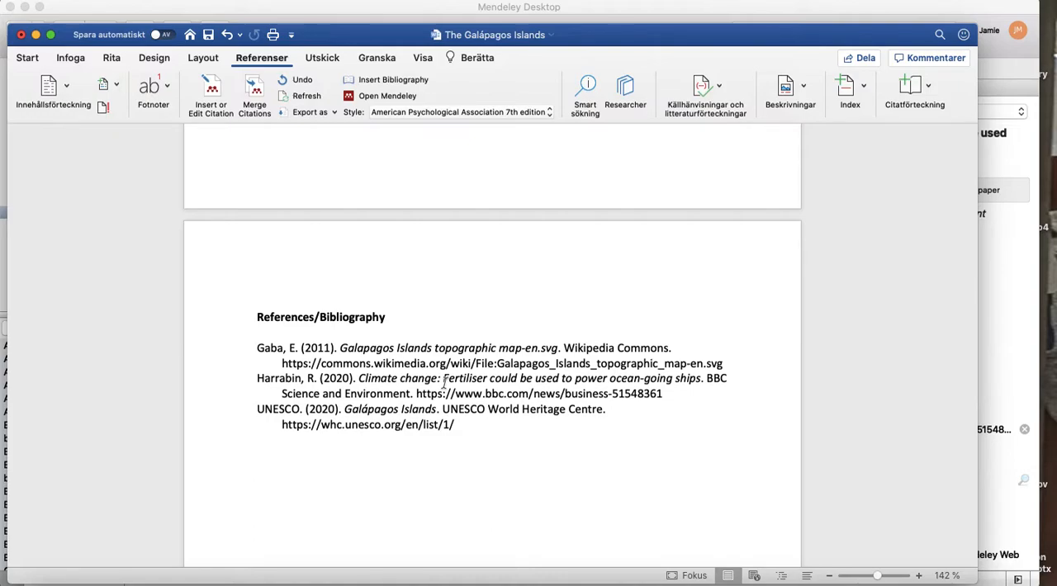
{"action": "left_click", "coordinate": [548, 113]}
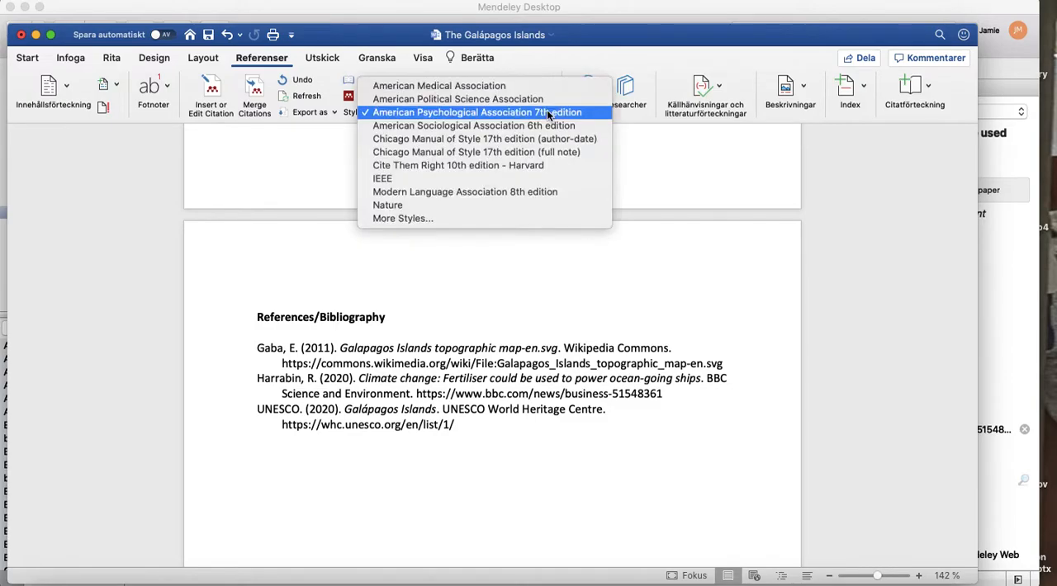
{"action": "left_click", "coordinate": [463, 206]}
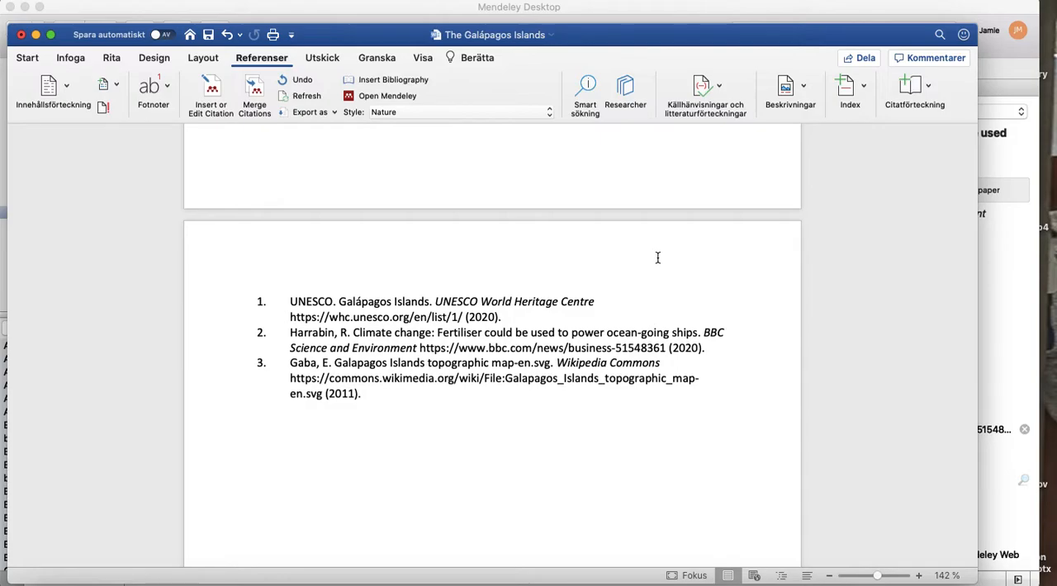
{"action": "scroll", "coordinate": [657, 257], "scroll_direction": "up", "scroll_amount": 15}
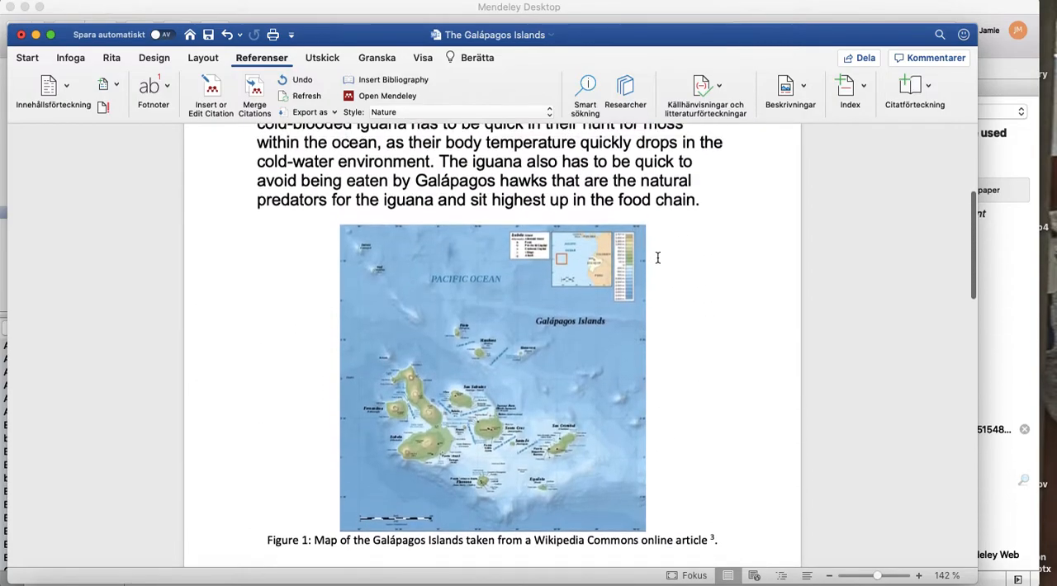
{"action": "scroll", "coordinate": [657, 258], "scroll_direction": "up", "scroll_amount": 2}
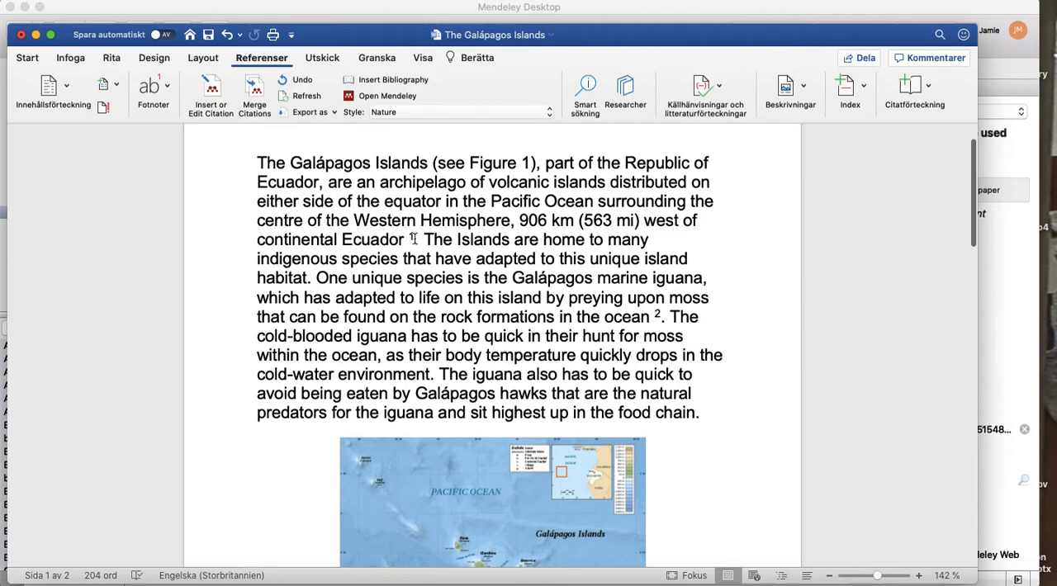
{"action": "scroll", "coordinate": [363, 377], "scroll_direction": "down", "scroll_amount": 10}
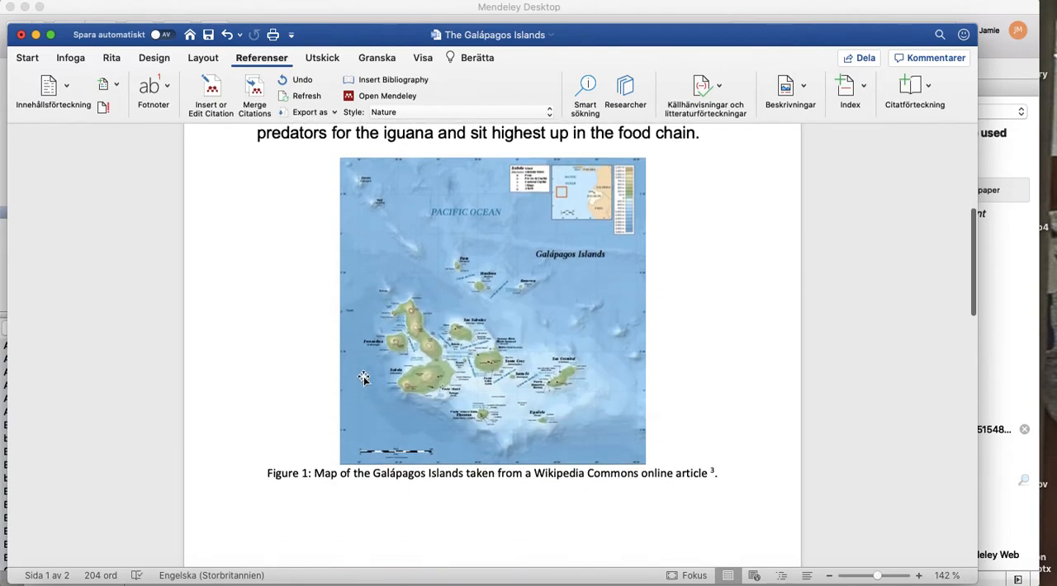
{"action": "scroll", "coordinate": [363, 377], "scroll_direction": "up", "scroll_amount": 5}
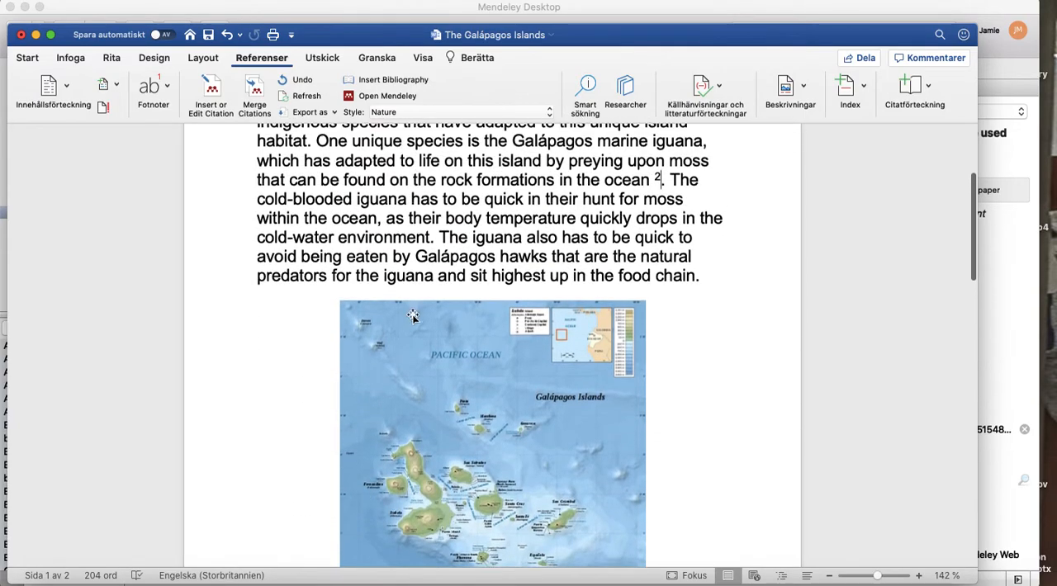
Change the citation style to Modern Language Association 8th edition and review the citations through the document.
{"action": "left_click", "coordinate": [549, 111]}
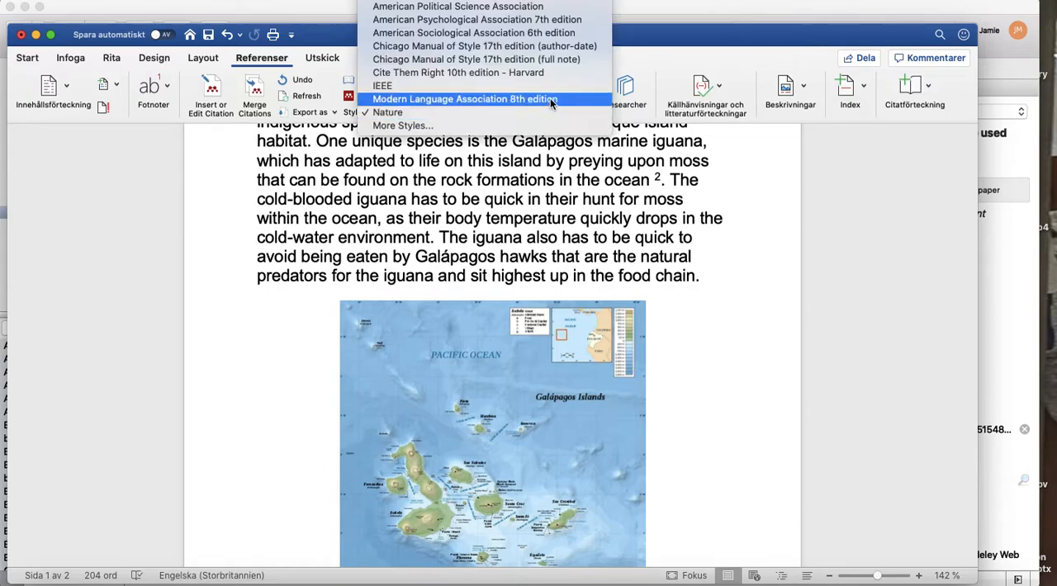
{"action": "left_click", "coordinate": [551, 99]}
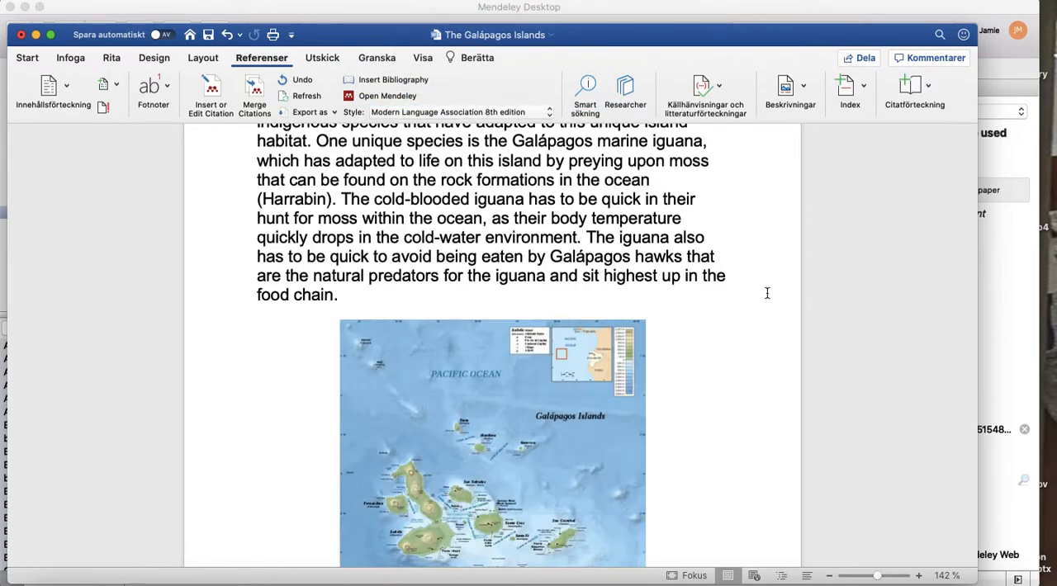
{"action": "scroll", "coordinate": [767, 293], "scroll_direction": "down", "scroll_amount": 15}
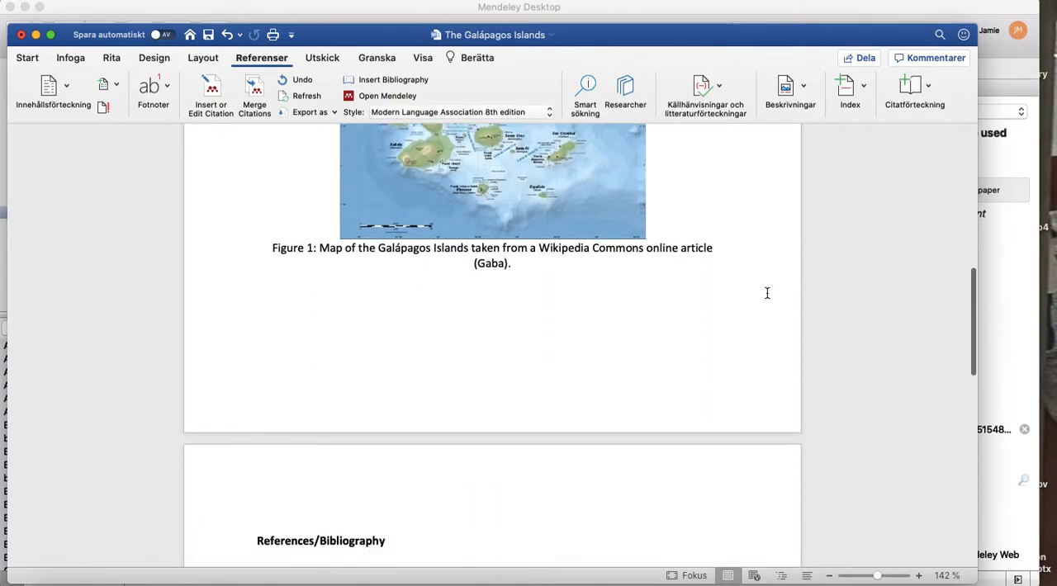
{"action": "scroll", "coordinate": [767, 293], "scroll_direction": "up", "scroll_amount": 15}
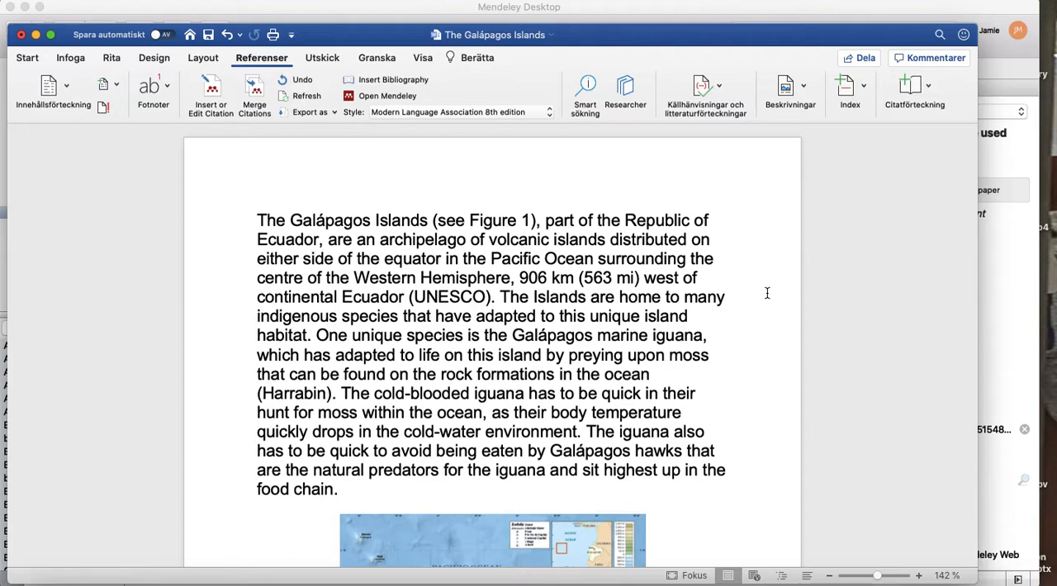
Open Mendeley's full Citation Styles list from Word, look through the installed styles and close it without choosing another.
{"action": "left_click", "coordinate": [549, 112]}
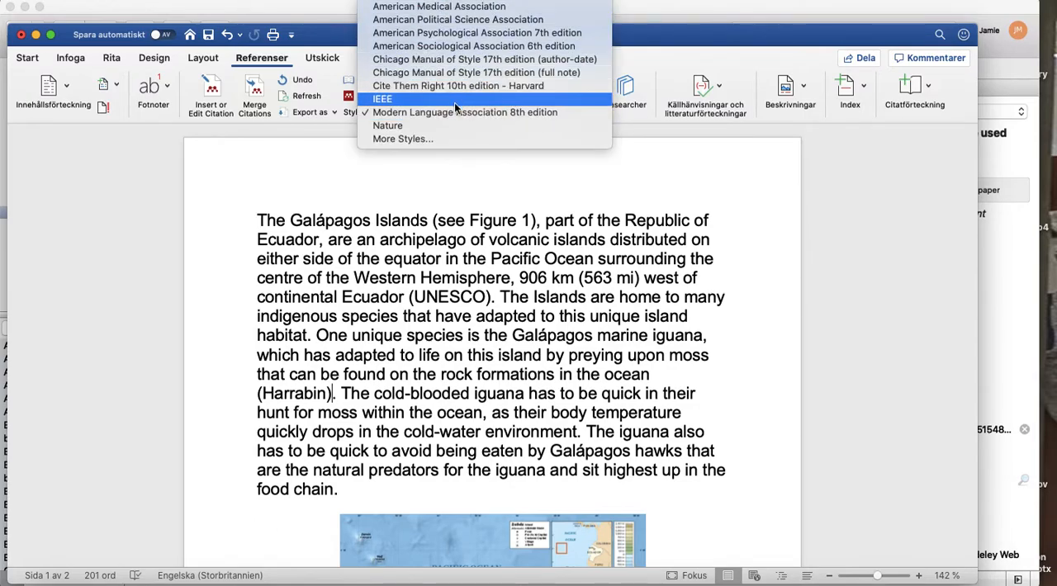
{"action": "left_click", "coordinate": [423, 140]}
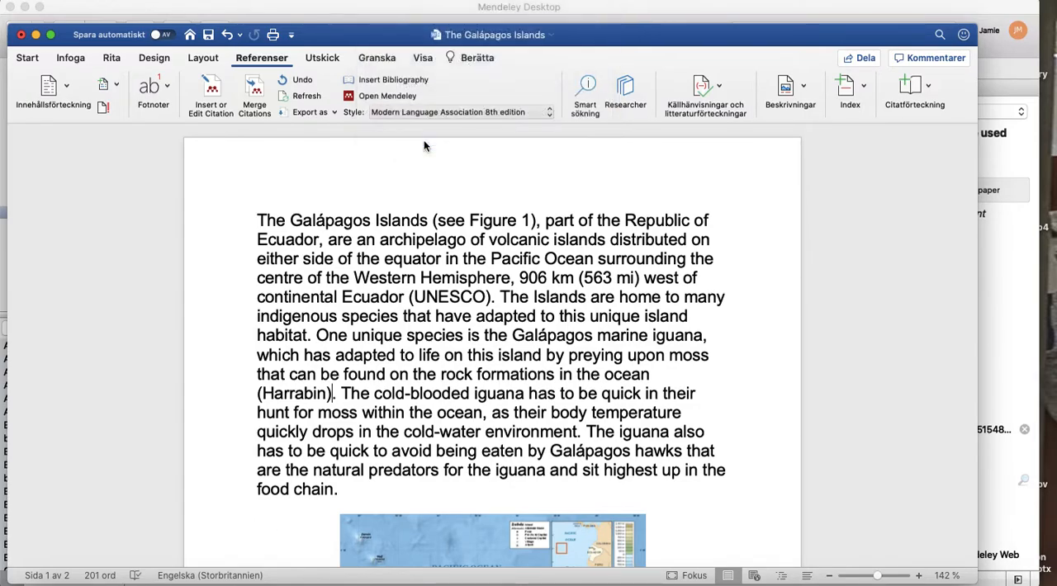
{"action": "scroll", "coordinate": [413, 306], "scroll_direction": "down", "scroll_amount": 2}
{"action": "scroll", "coordinate": [413, 306], "scroll_direction": "up", "scroll_amount": 10}
{"action": "scroll", "coordinate": [413, 311], "scroll_direction": "down", "scroll_amount": 10}
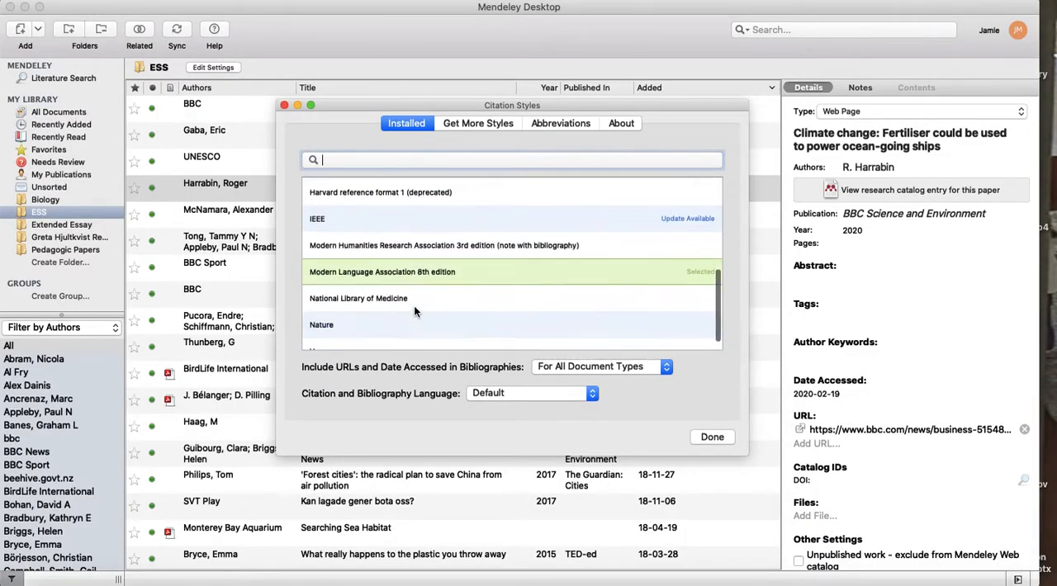
{"action": "scroll", "coordinate": [414, 311], "scroll_direction": "up", "scroll_amount": 10}
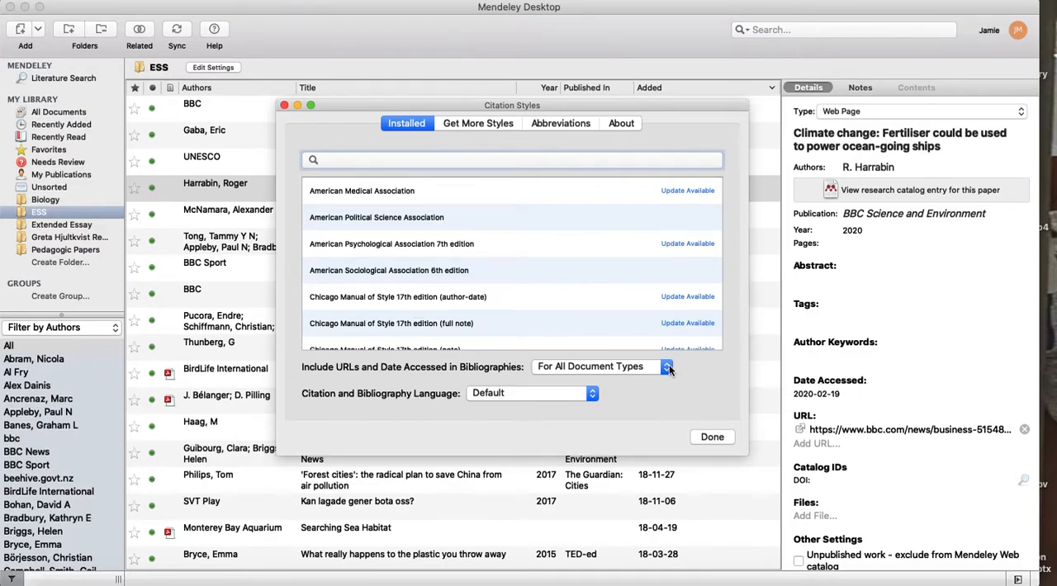
{"action": "left_click", "coordinate": [720, 437]}
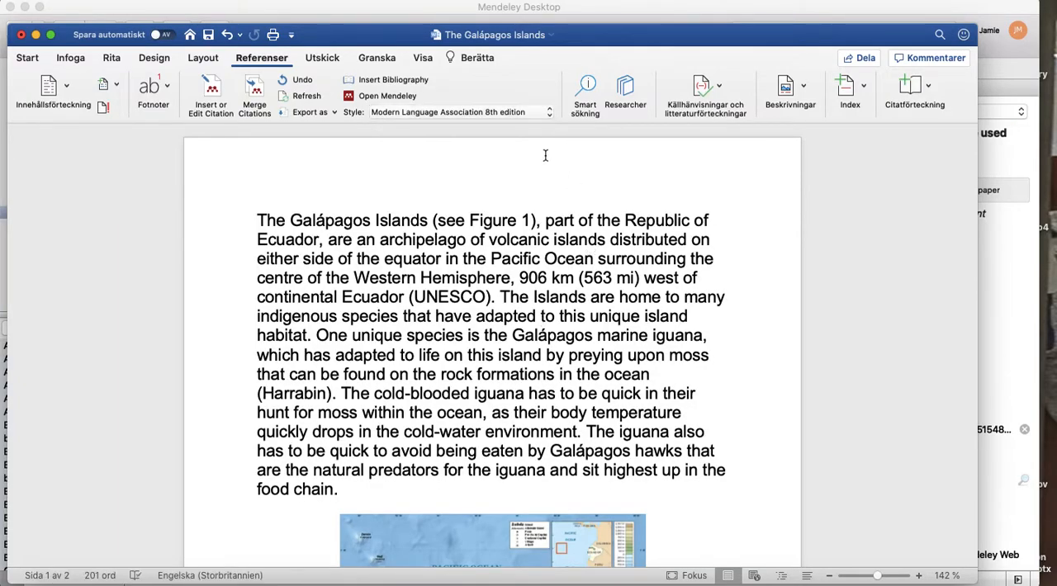
Change the document's citation style to American Psychological Association 7th edition.
{"action": "left_click", "coordinate": [551, 112]}
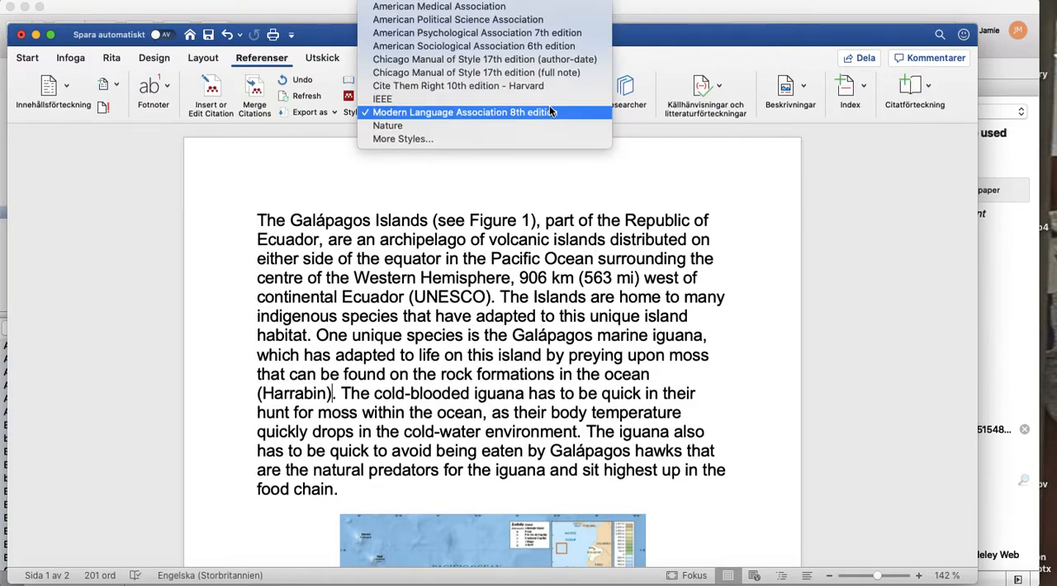
{"action": "left_click", "coordinate": [533, 33]}
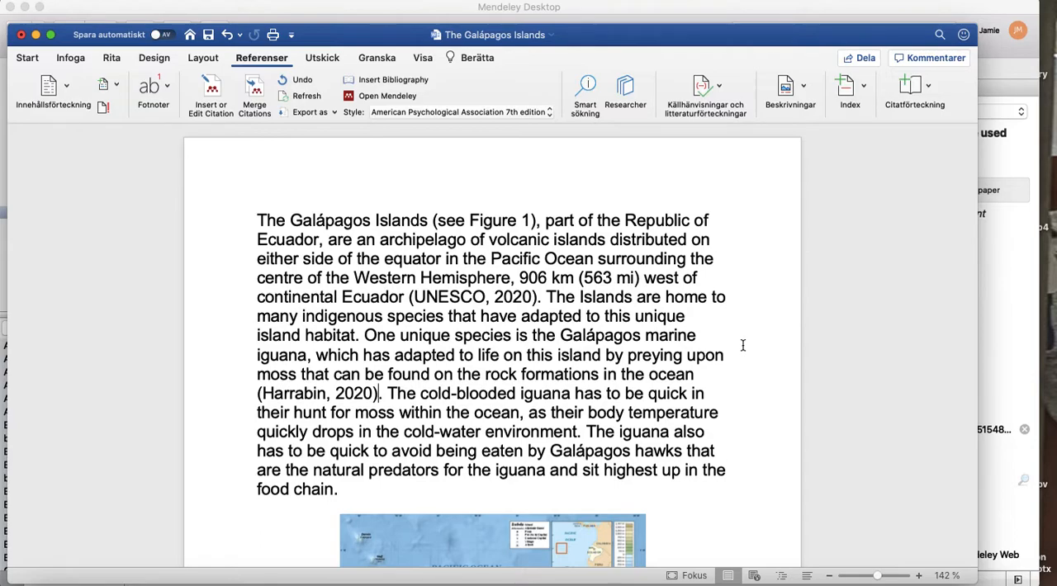
Switch to the Mendeley web library in Firefox, open the ESS folder and reload the page.
{"action": "left_click", "coordinate": [1005, 343]}
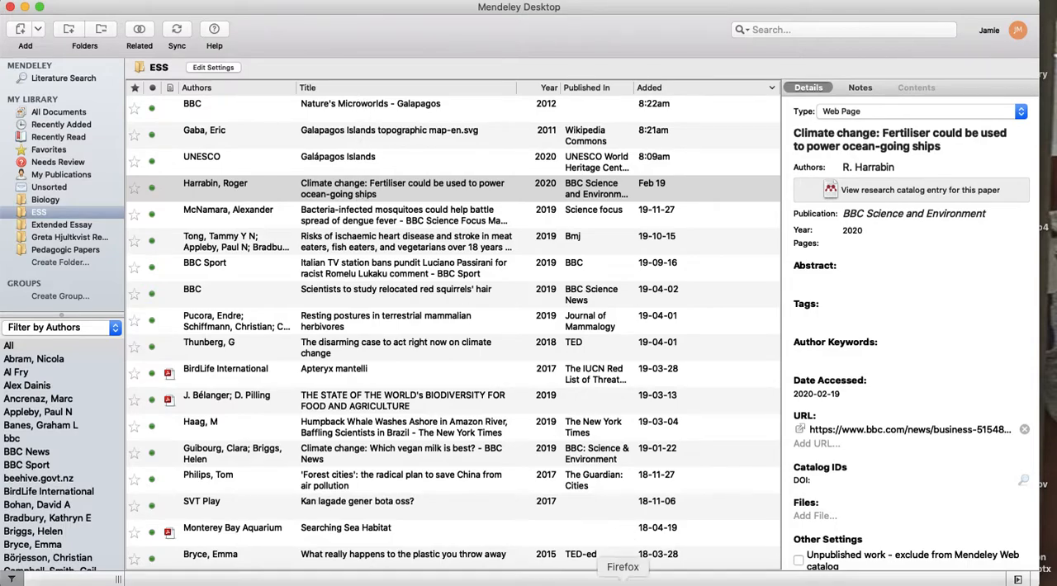
{"action": "left_click", "coordinate": [622, 580]}
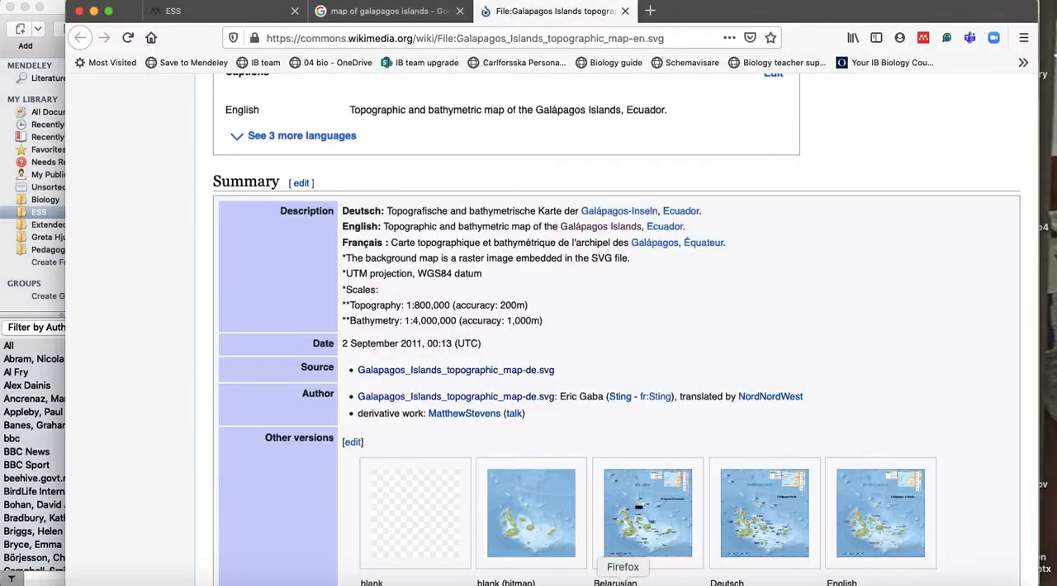
{"action": "left_click", "coordinate": [234, 12]}
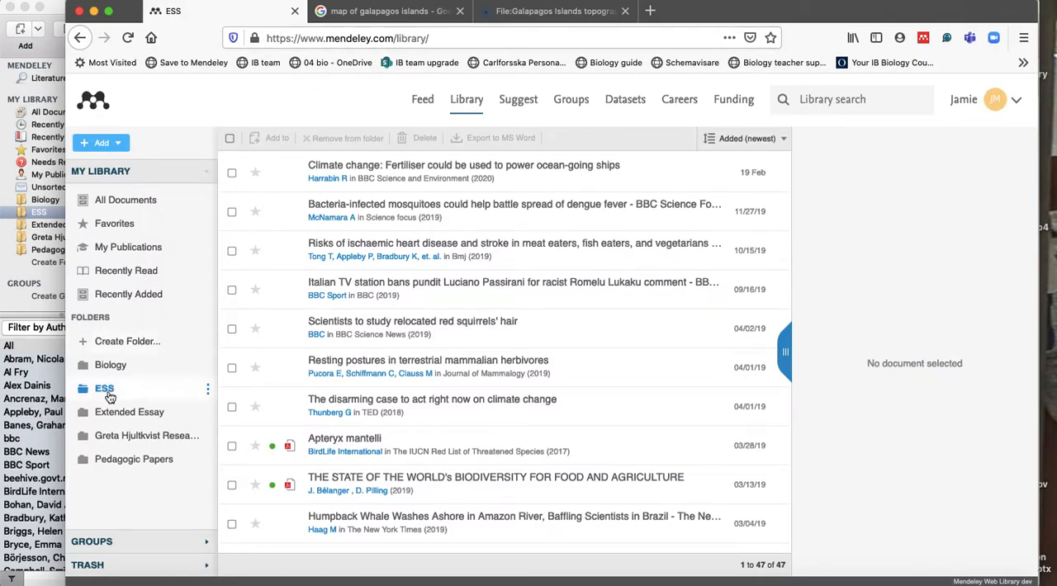
{"action": "left_click", "coordinate": [108, 391]}
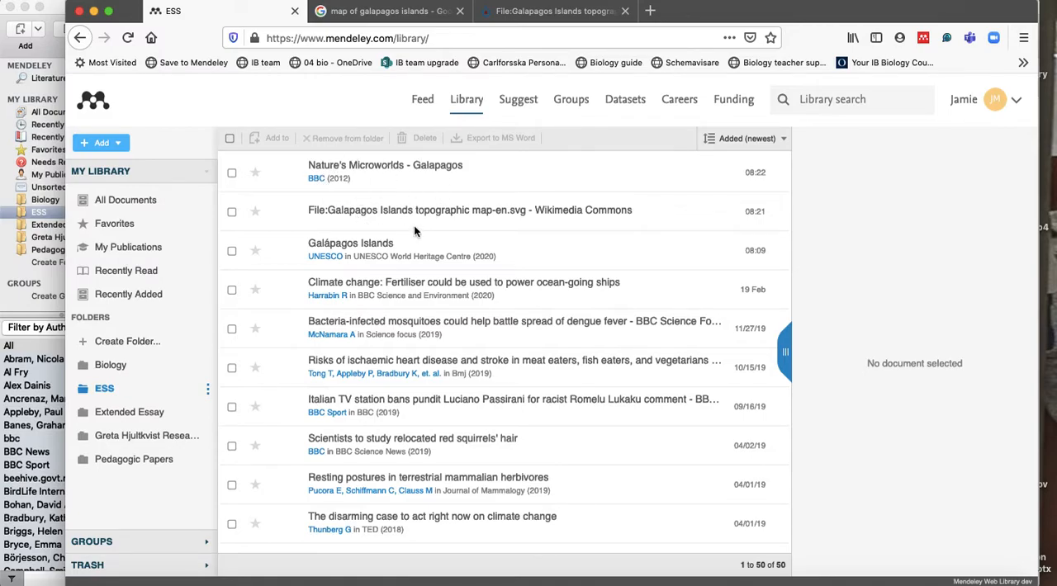
{"action": "left_click", "coordinate": [128, 37]}
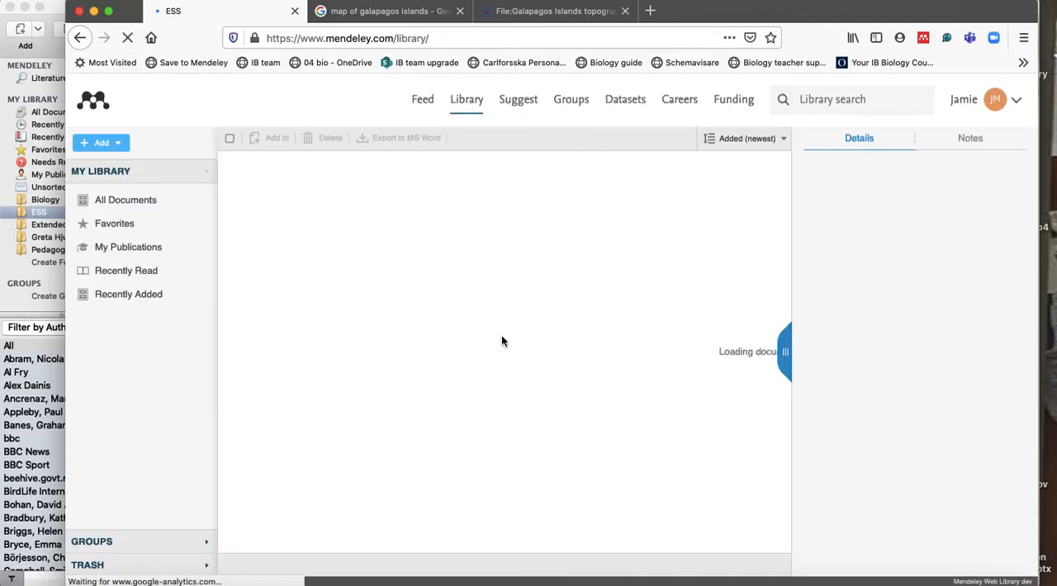
View the details of the Wikimedia topographic map, Nature's Microworlds - Galapagos and UNESCO Galápagos Islands entries.
{"action": "left_click", "coordinate": [409, 217]}
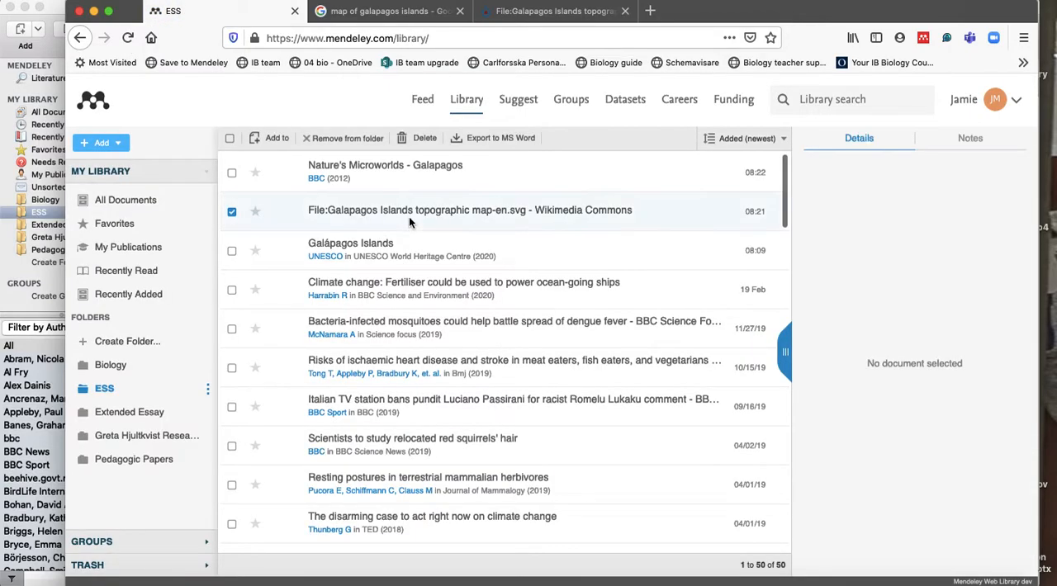
{"action": "left_click", "coordinate": [495, 175]}
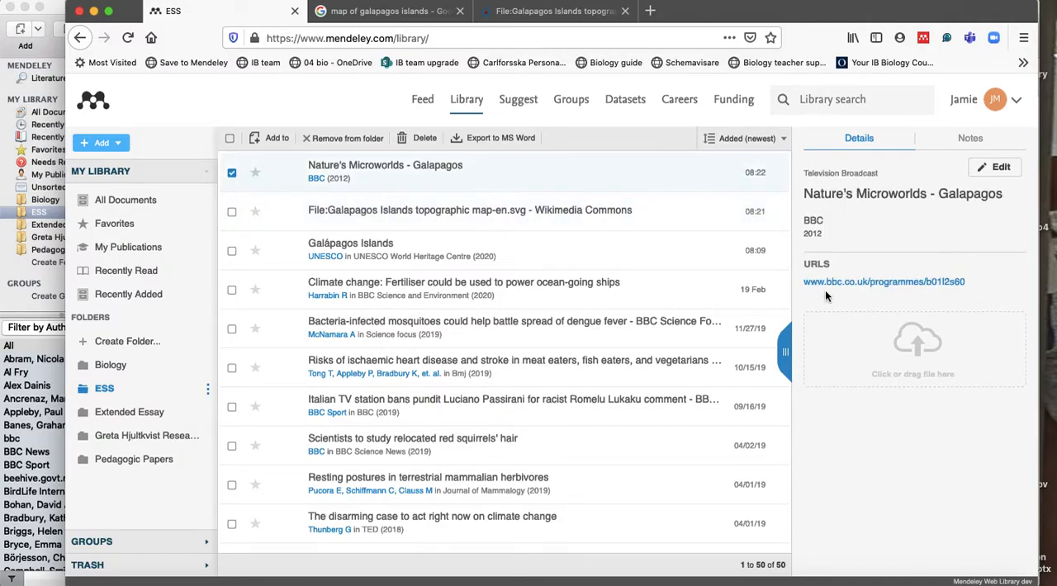
{"action": "left_click", "coordinate": [381, 246]}
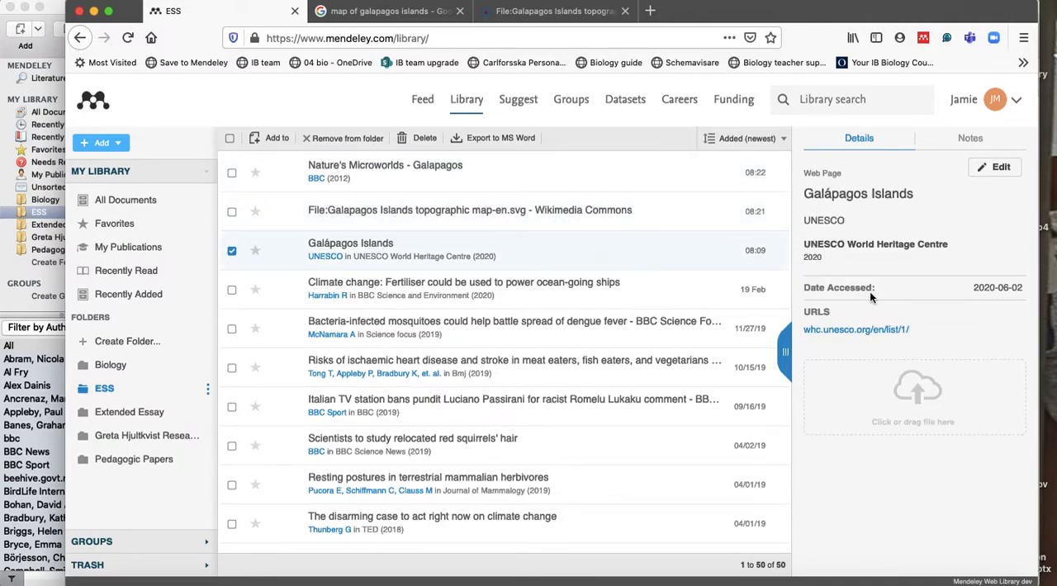
Switch to Mendeley Desktop and open the PDF "Reciprocal regulation of signaling and endocytosis" from the research reading folder.
{"action": "left_click", "coordinate": [582, 580]}
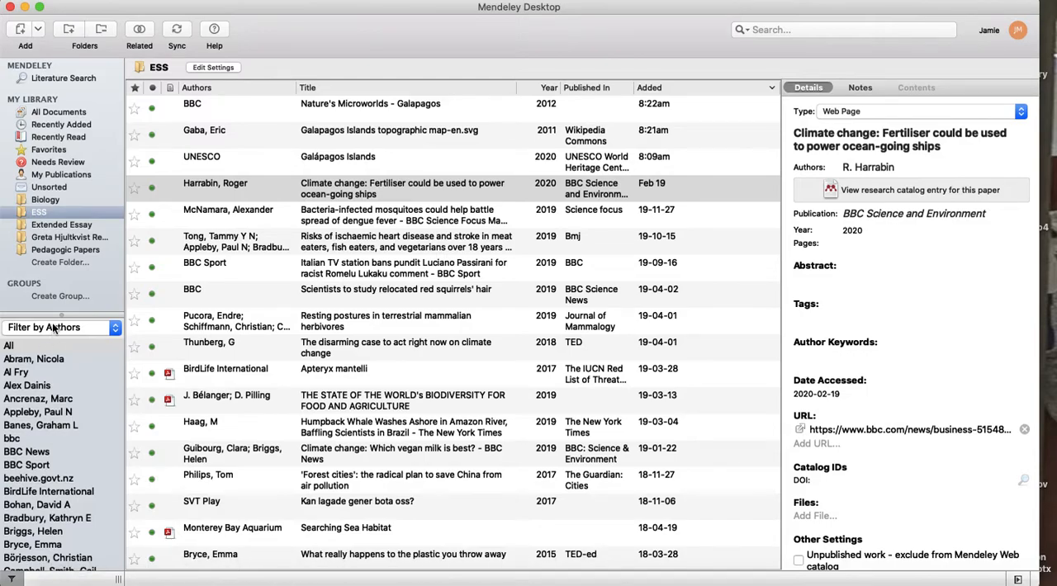
{"action": "left_click", "coordinate": [69, 237]}
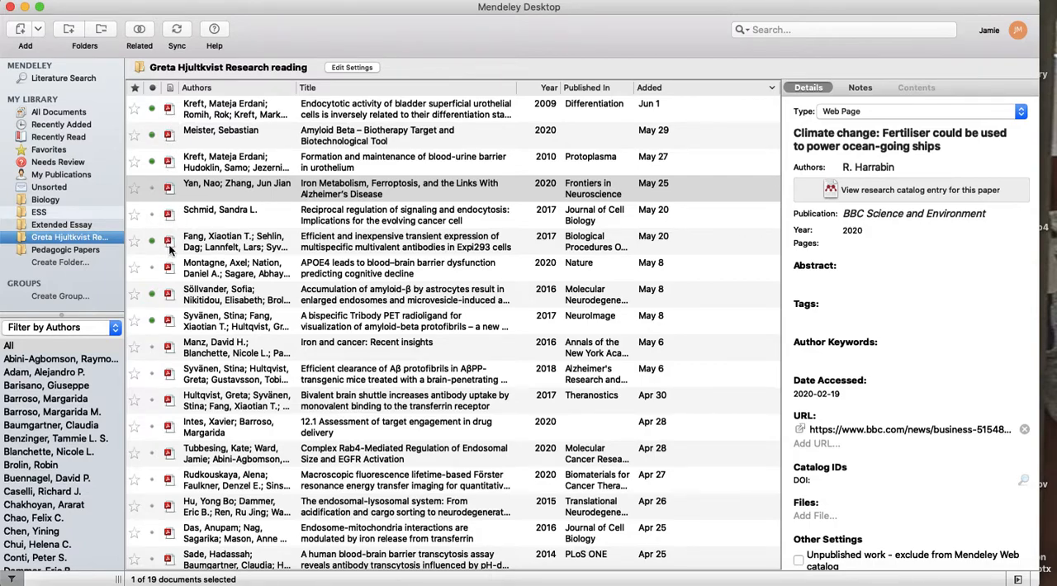
{"action": "left_click", "coordinate": [169, 215]}
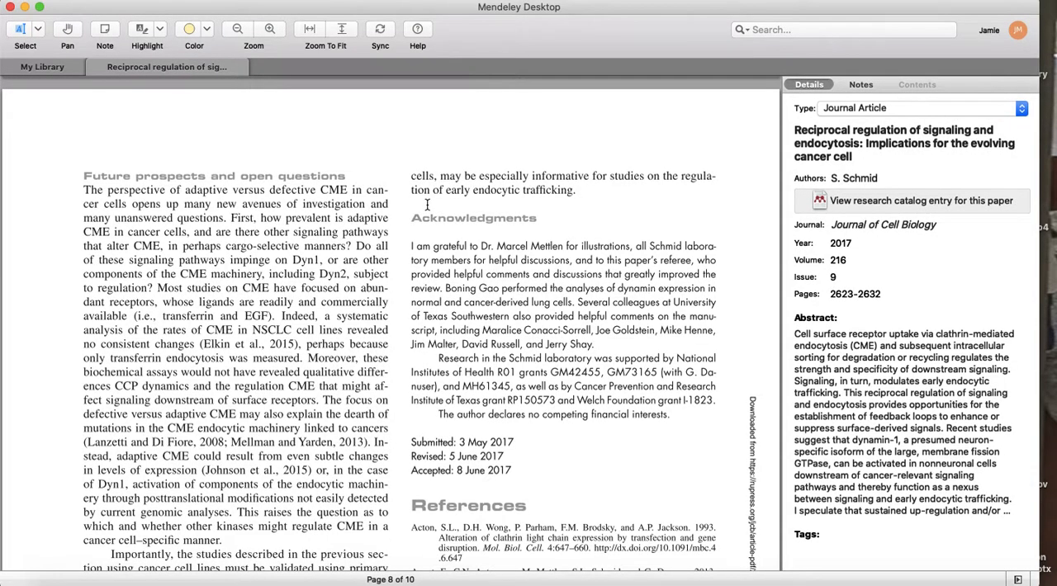
Review the article's highlighted passages and read the attached notes beside the APPL1 text on pages 7 and 6.
{"action": "scroll", "coordinate": [427, 204], "scroll_direction": "up", "scroll_amount": 10}
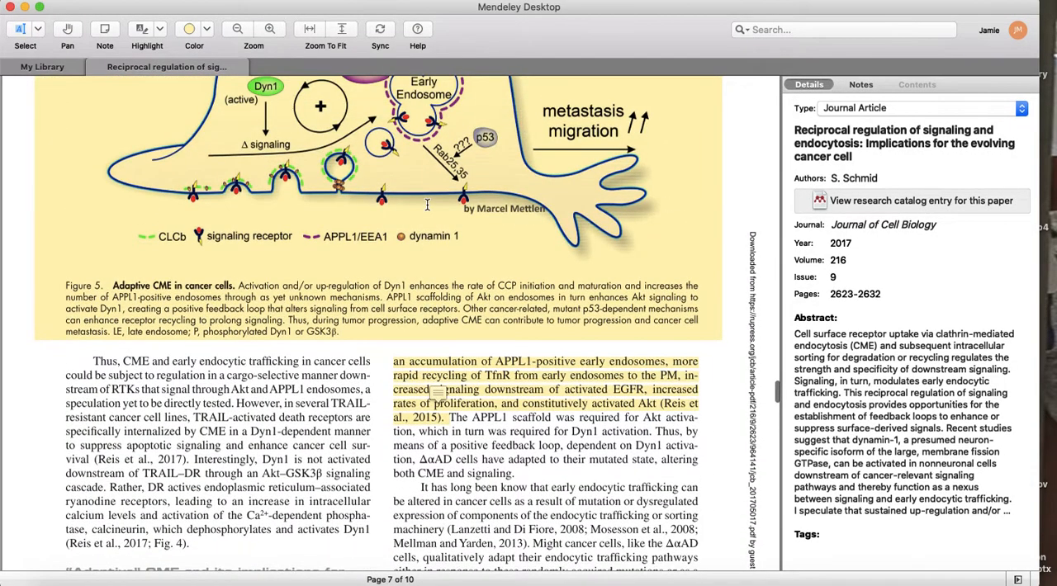
{"action": "left_click", "coordinate": [541, 377]}
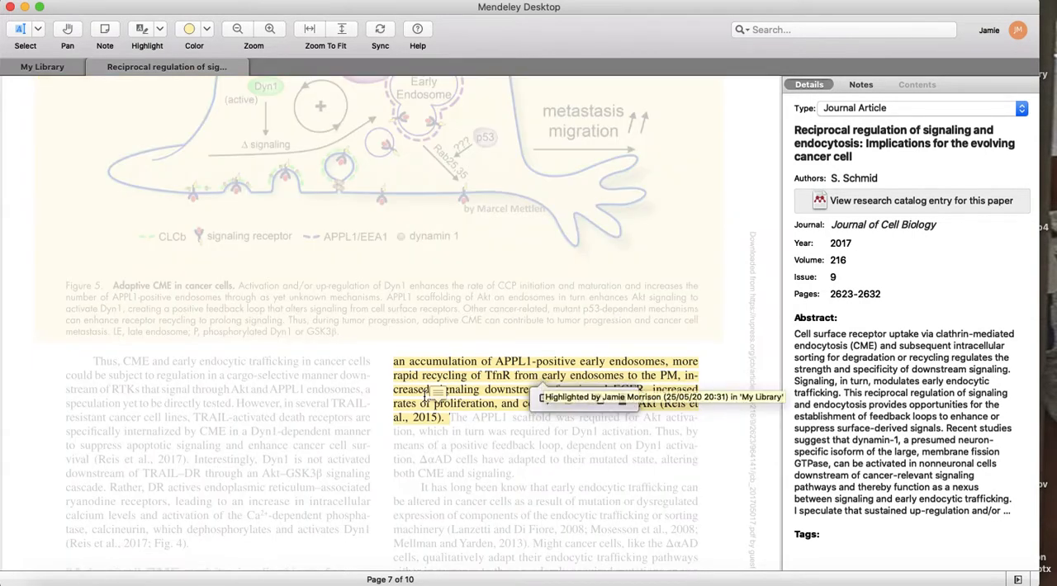
{"action": "left_click", "coordinate": [435, 394]}
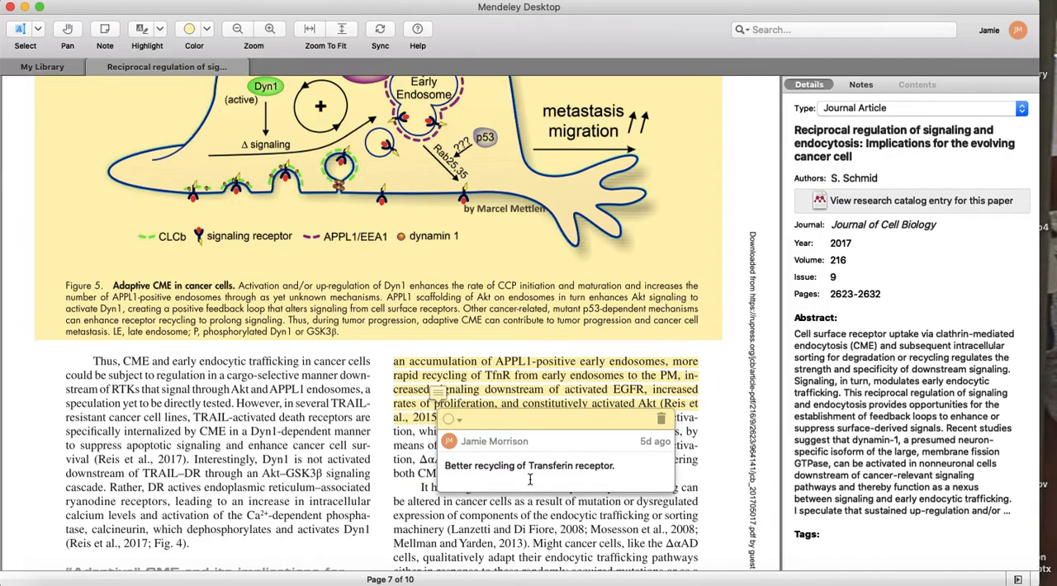
{"action": "left_click", "coordinate": [502, 345]}
{"action": "scroll", "coordinate": [502, 345], "scroll_direction": "up", "scroll_amount": 15}
{"action": "scroll", "coordinate": [502, 345], "scroll_direction": "down", "scroll_amount": 3}
{"action": "left_click", "coordinate": [381, 348]}
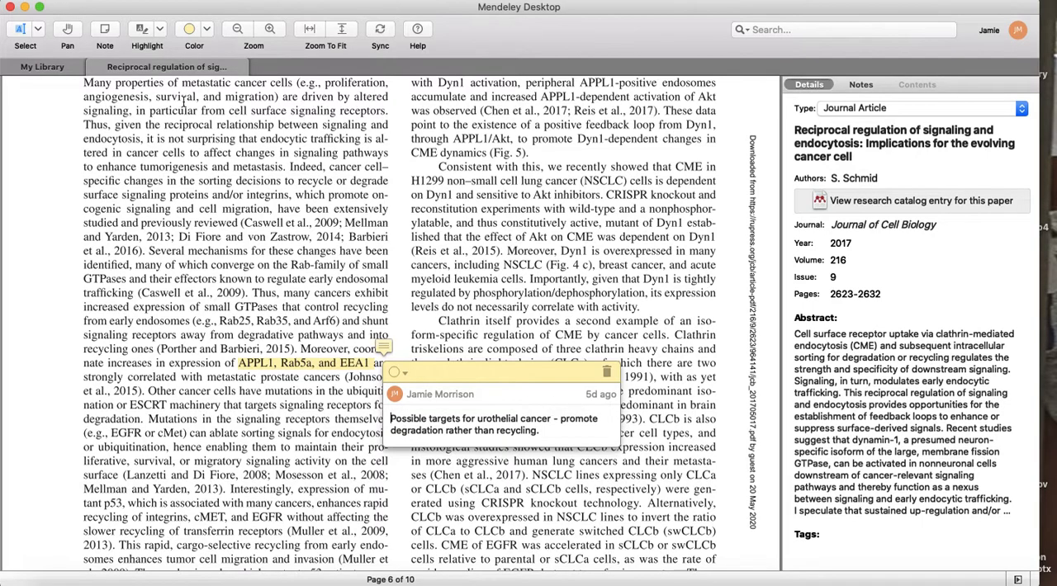
Close the article and open the same research reading folder in the Mendeley web library in Firefox.
{"action": "left_click", "coordinate": [91, 67]}
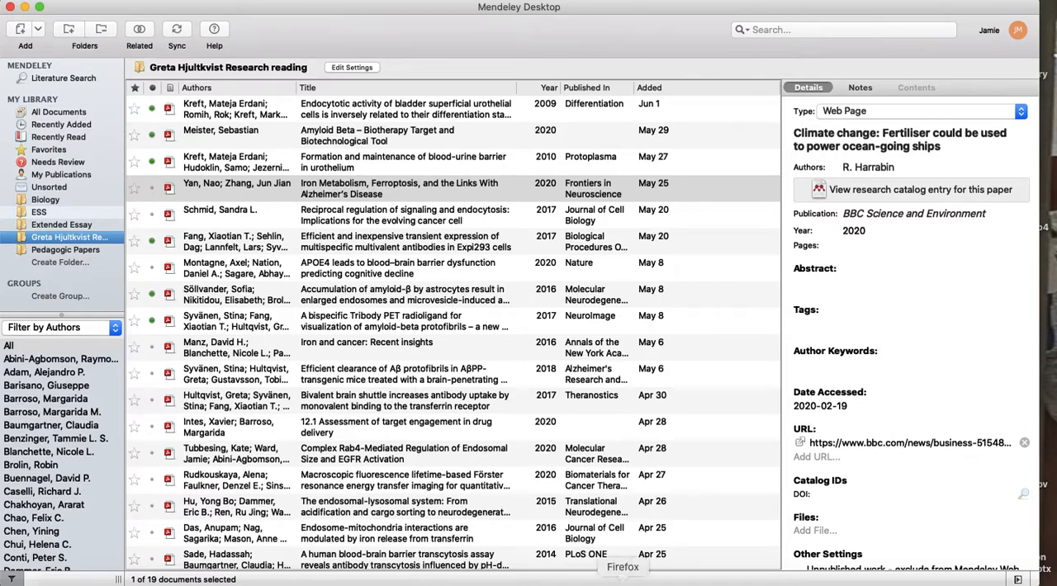
{"action": "left_click", "coordinate": [623, 581]}
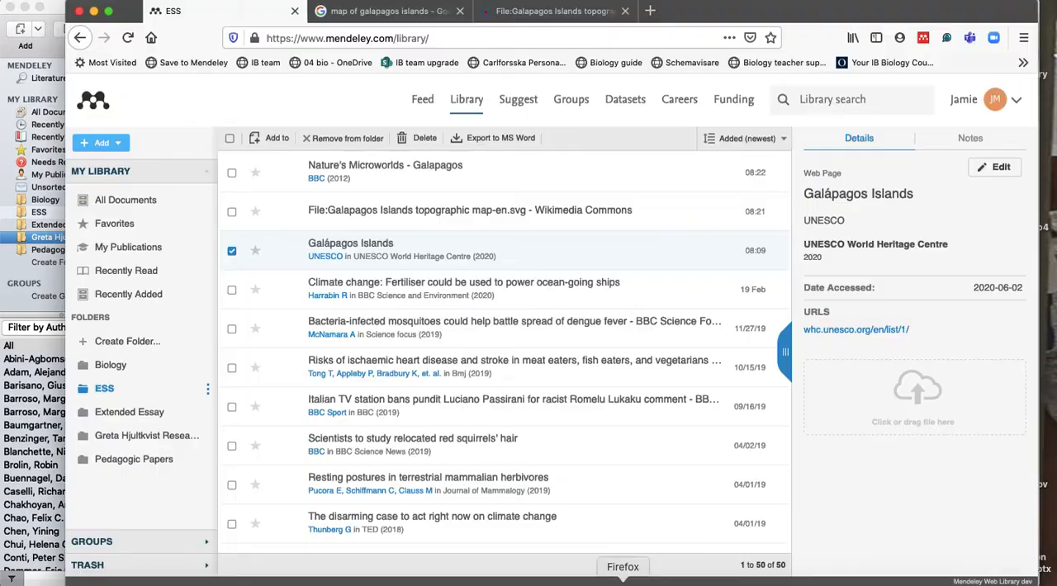
{"action": "left_click", "coordinate": [169, 437]}
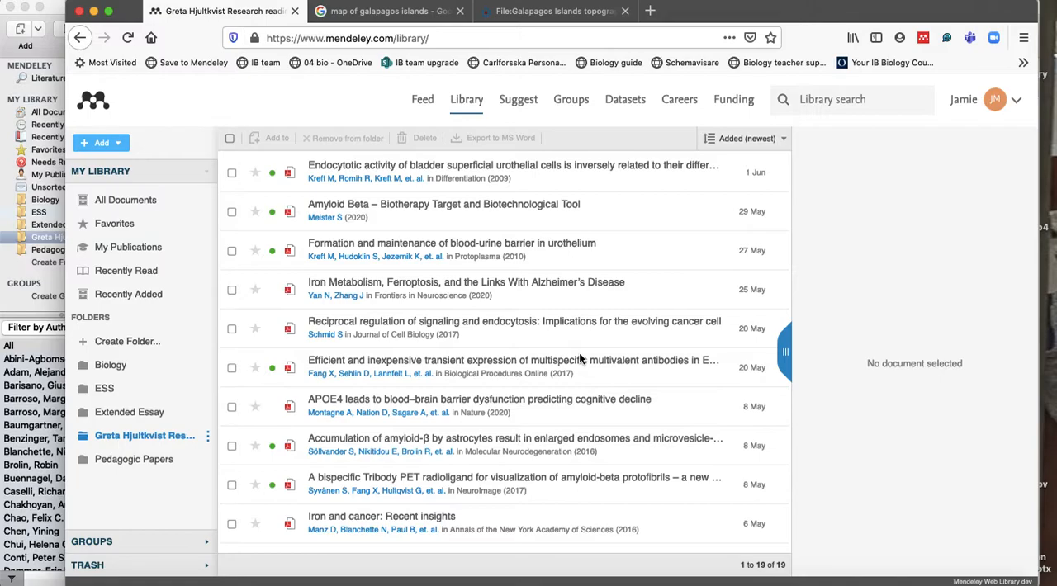
Switch to the Galápagos Islands document in Word and review its in-text citations, Figure 1 caption and References/Bibliography list.
{"action": "left_click", "coordinate": [297, 580]}
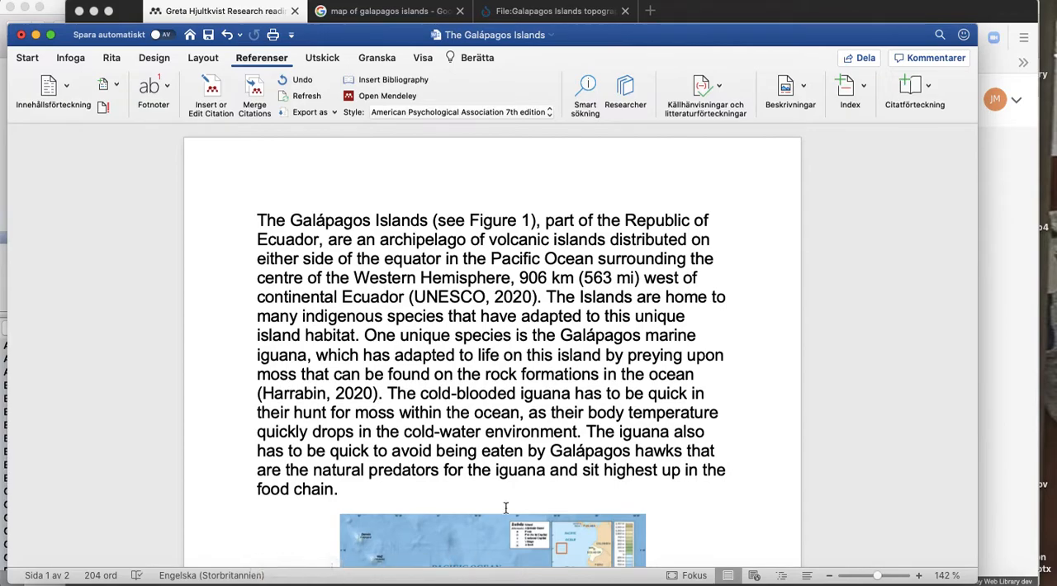
{"action": "scroll", "coordinate": [505, 507], "scroll_direction": "down", "scroll_amount": 3}
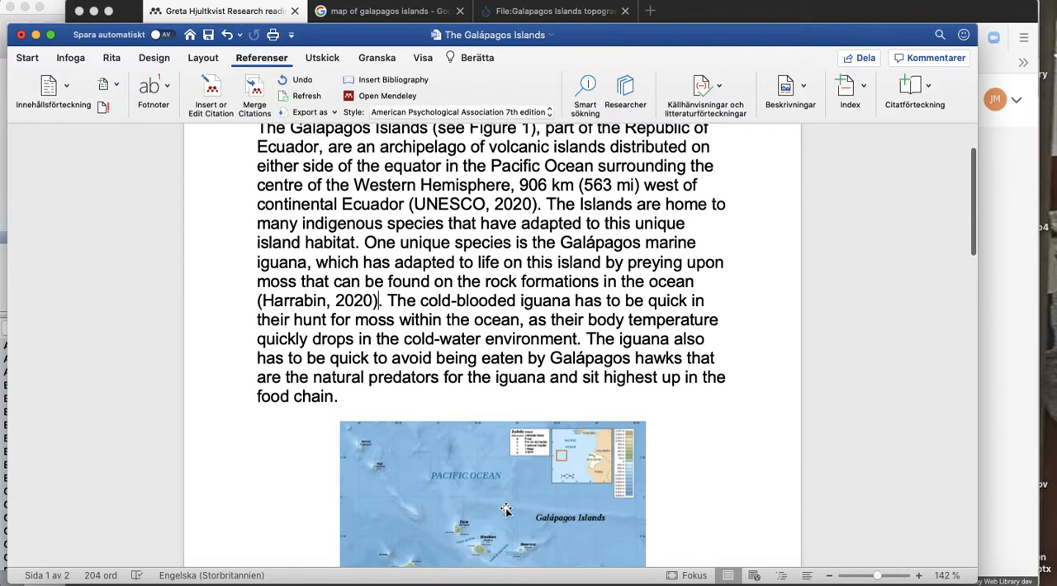
{"action": "scroll", "coordinate": [505, 509], "scroll_direction": "down", "scroll_amount": 7}
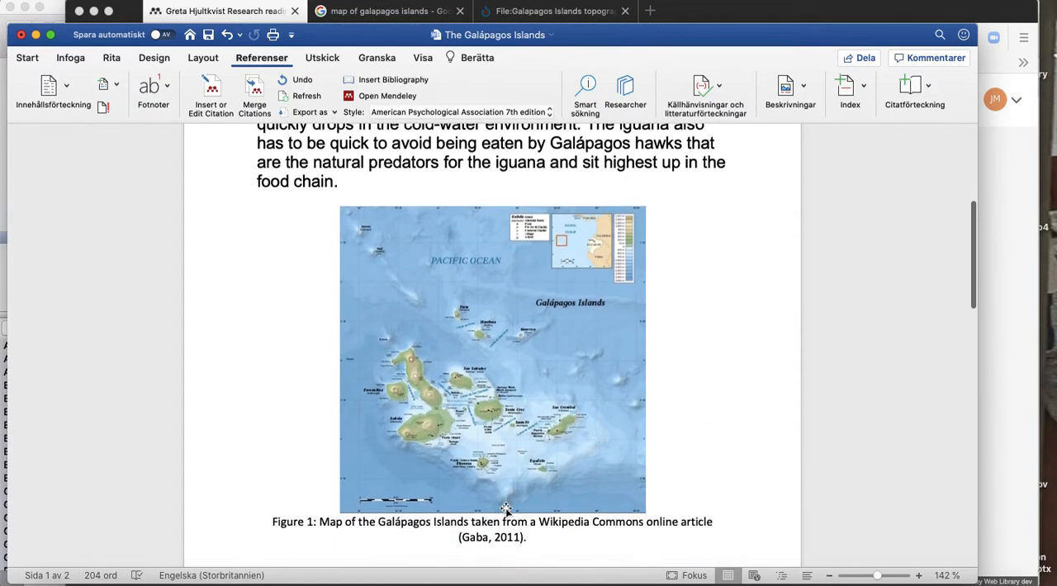
{"action": "scroll", "coordinate": [506, 508], "scroll_direction": "down", "scroll_amount": 15}
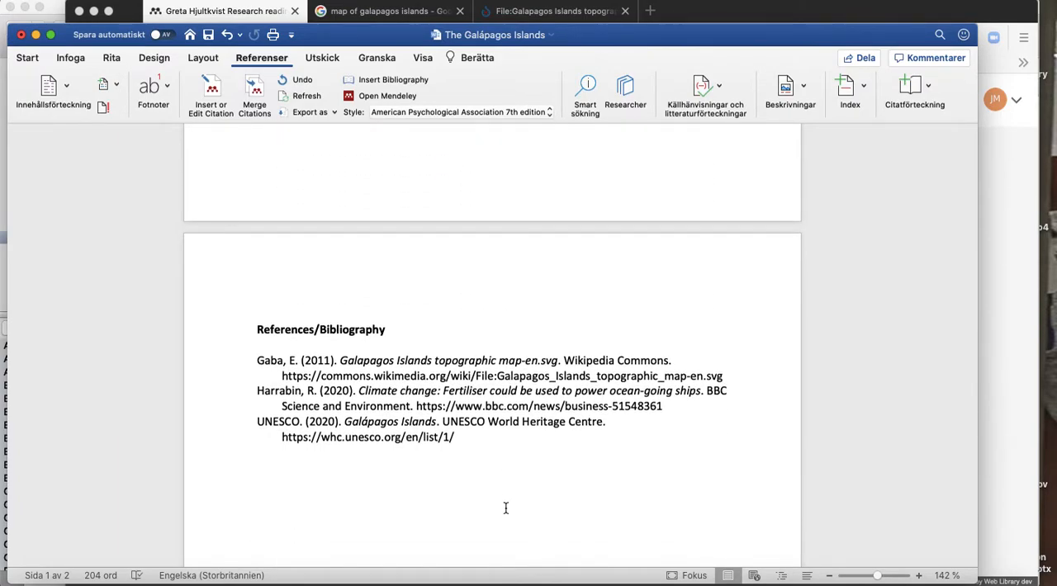
{"action": "scroll", "coordinate": [506, 508], "scroll_direction": "up", "scroll_amount": 15}
{"action": "scroll", "coordinate": [505, 507], "scroll_direction": "up", "scroll_amount": 5}
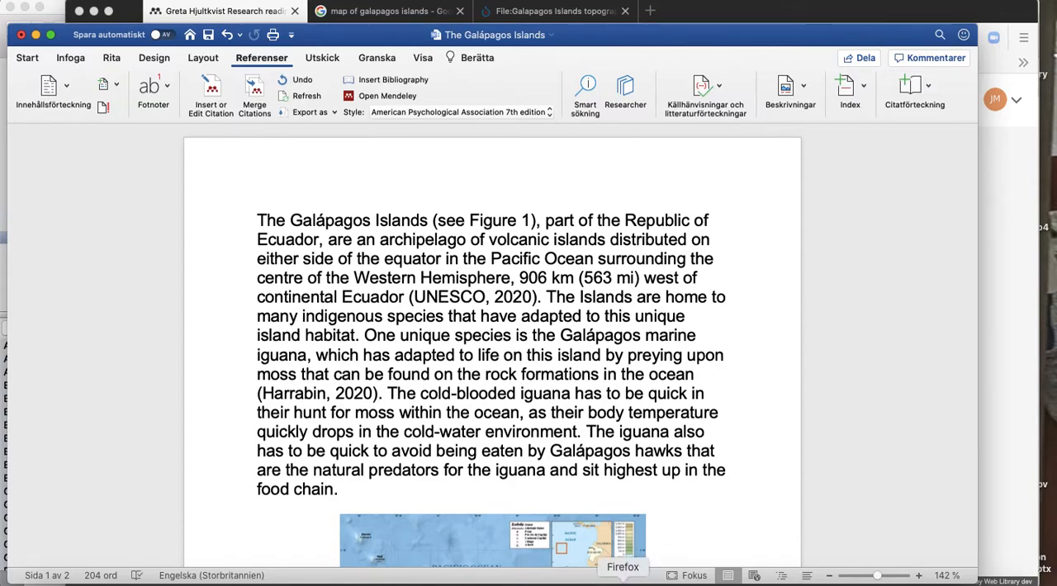
Switch to Firefox and try to open Mendeley's support site from the account options, closing the Elsevier sign-in page.
{"action": "left_click", "coordinate": [620, 578]}
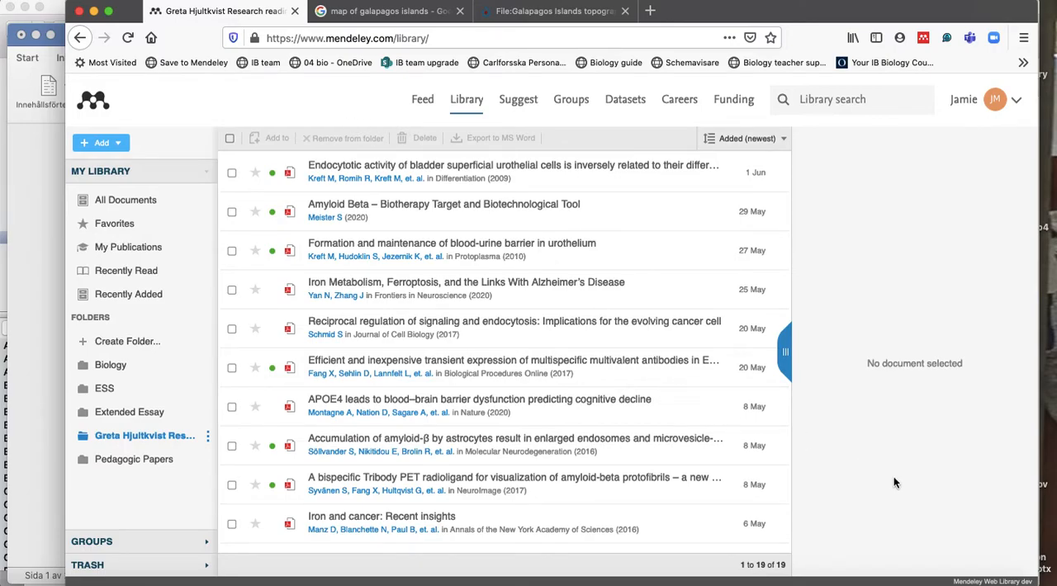
{"action": "left_click", "coordinate": [1016, 100]}
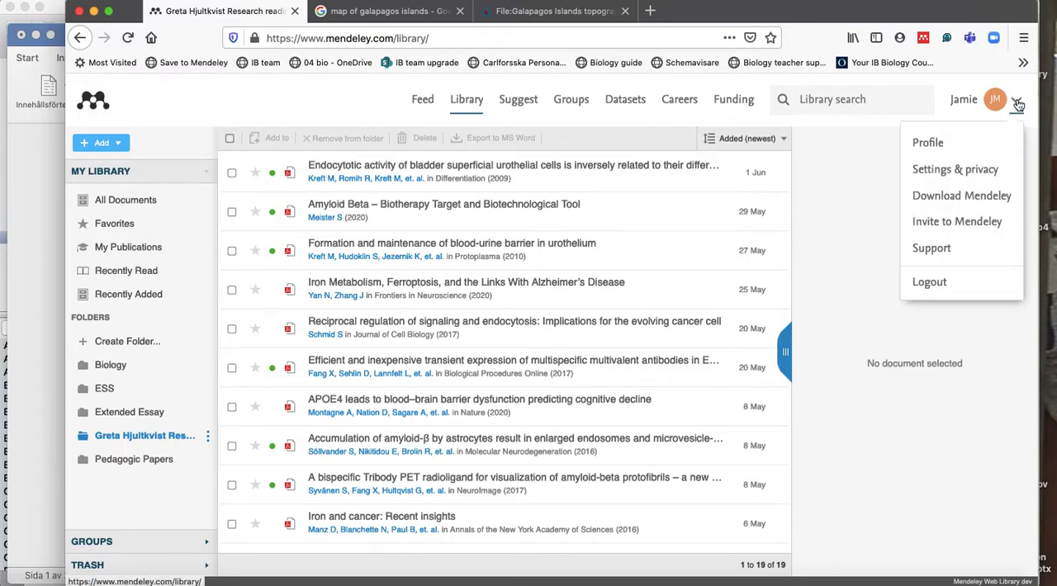
{"action": "left_click", "coordinate": [935, 249]}
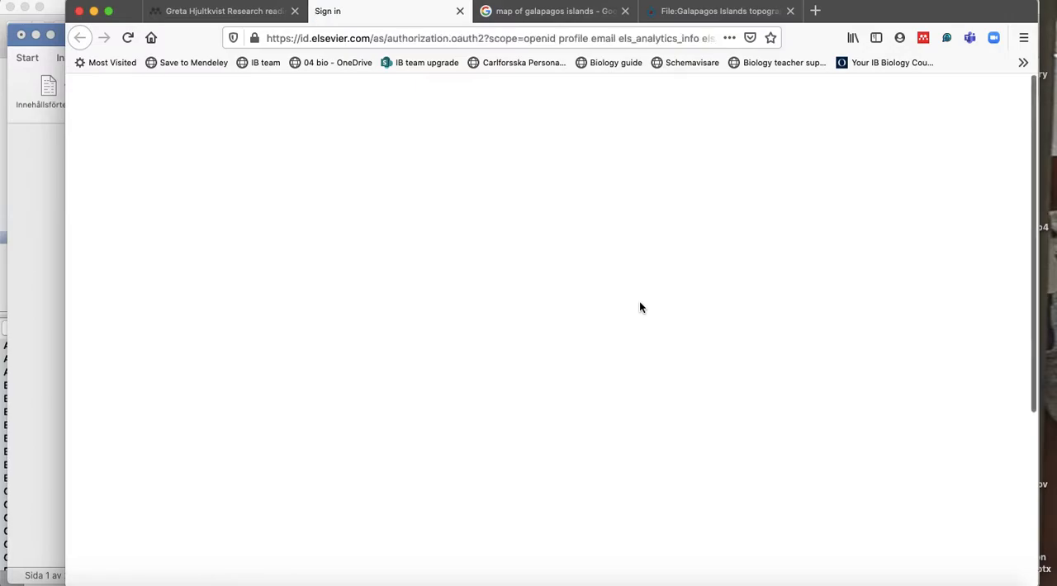
{"action": "scroll", "coordinate": [640, 306], "scroll_direction": "down", "scroll_amount": 5}
{"action": "scroll", "coordinate": [891, 221], "scroll_direction": "up", "scroll_amount": 5}
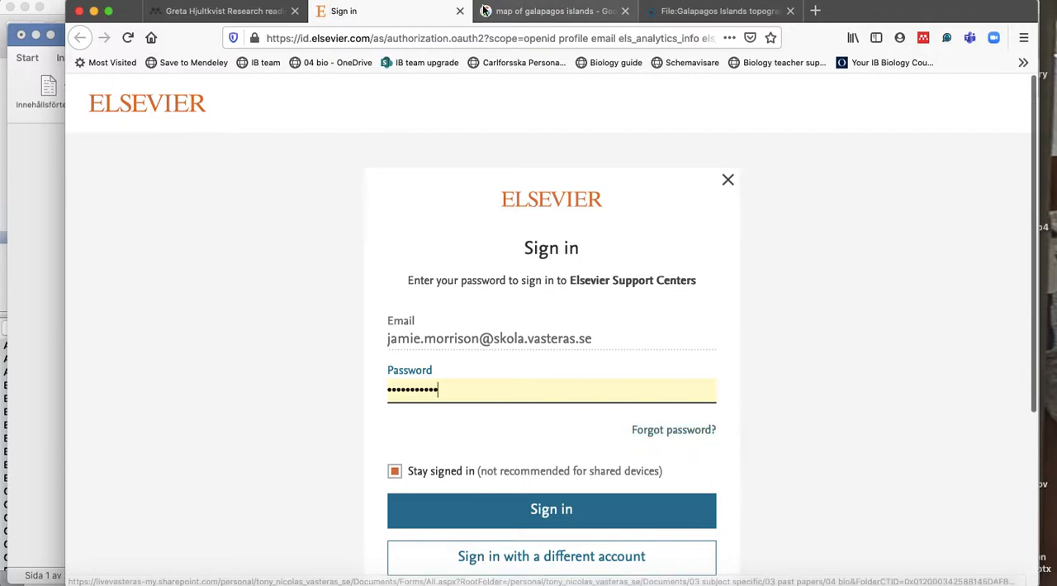
{"action": "left_click", "coordinate": [460, 11]}
Log out of the Mendeley web account.
{"action": "left_click", "coordinate": [1015, 103]}
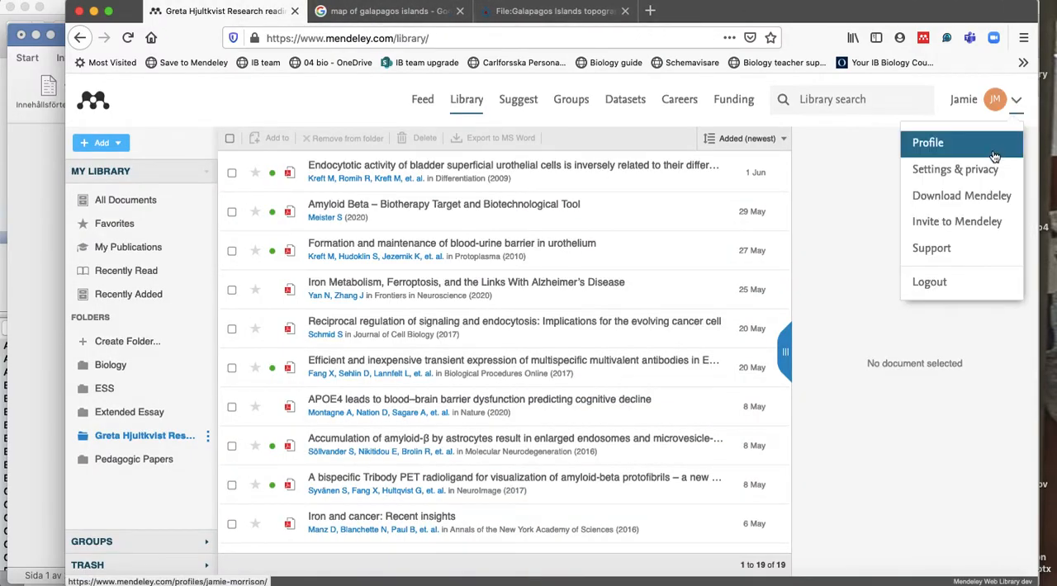
{"action": "left_click", "coordinate": [938, 283]}
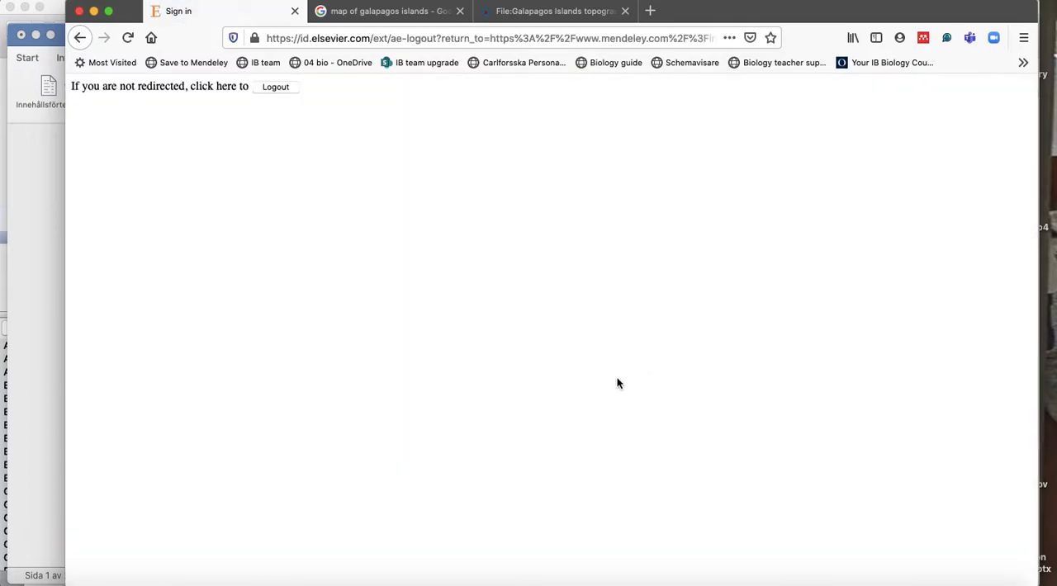
Open Videos & Tutorials from the Mendeley home page footer and look through the help guides.
{"action": "scroll", "coordinate": [618, 382], "scroll_direction": "down", "scroll_amount": 20}
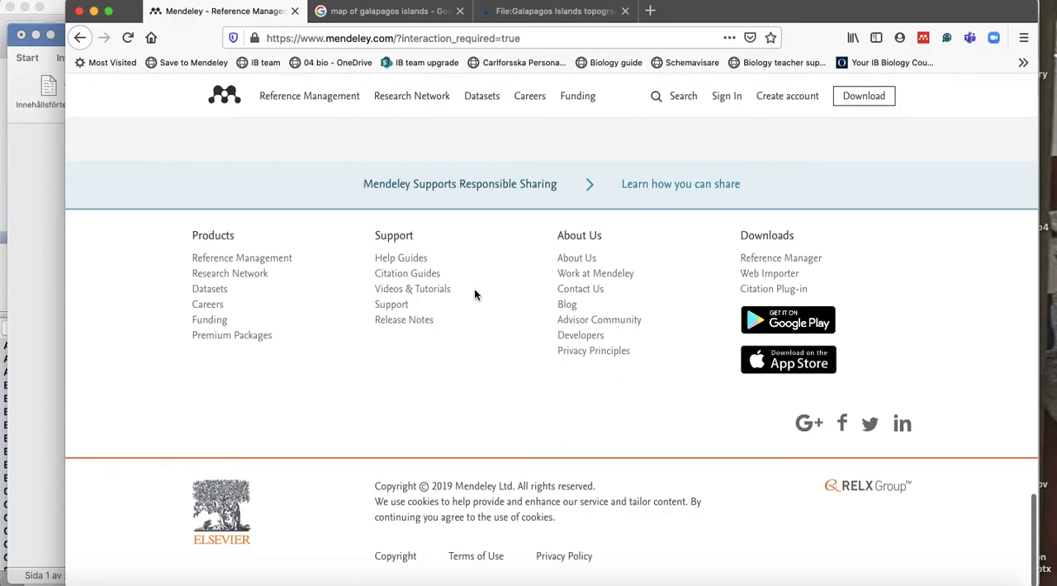
{"action": "left_click", "coordinate": [430, 291]}
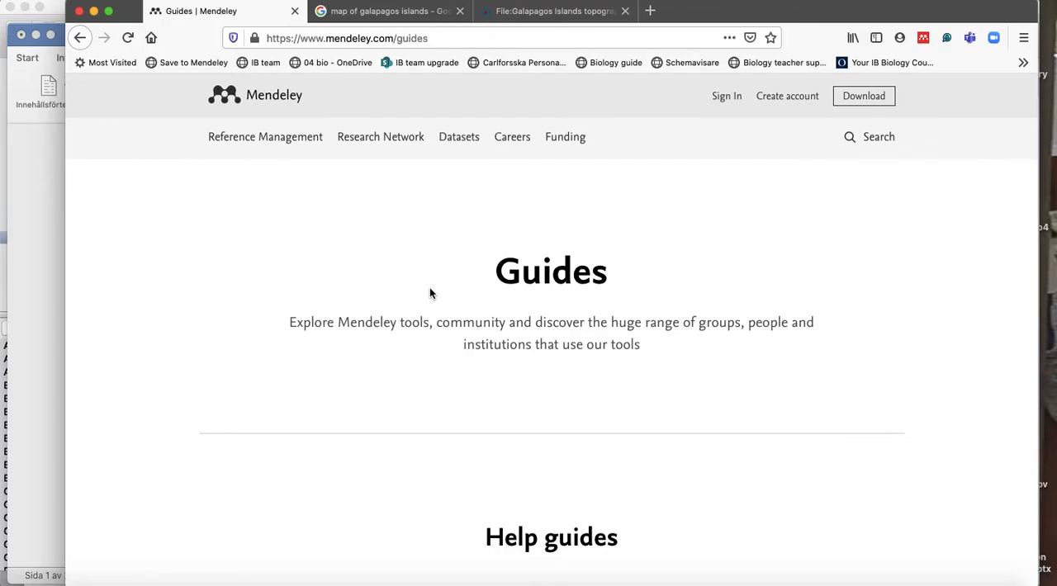
{"action": "scroll", "coordinate": [429, 293], "scroll_direction": "down", "scroll_amount": 5}
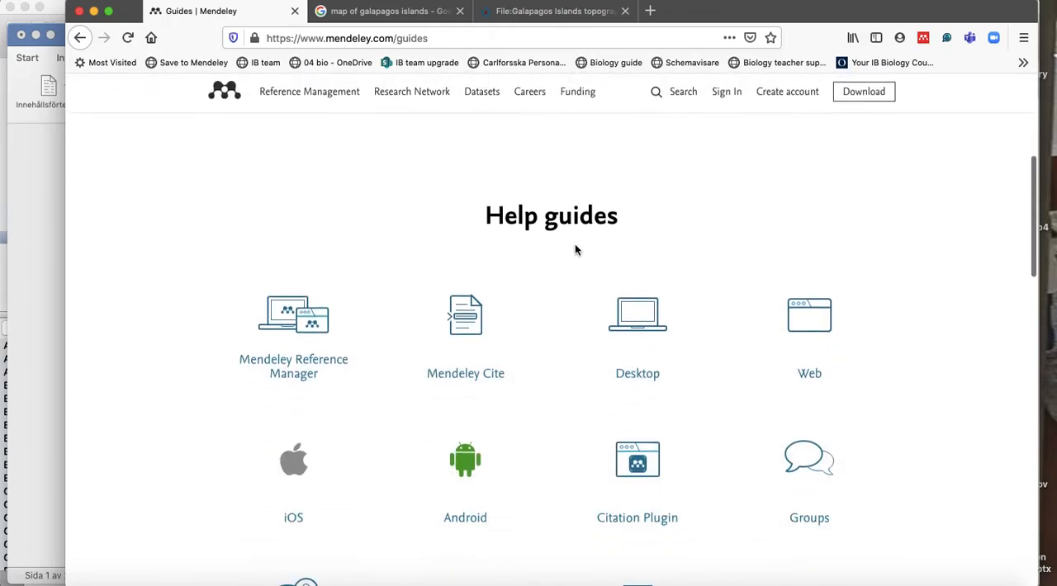
{"action": "scroll", "coordinate": [575, 248], "scroll_direction": "down", "scroll_amount": 3}
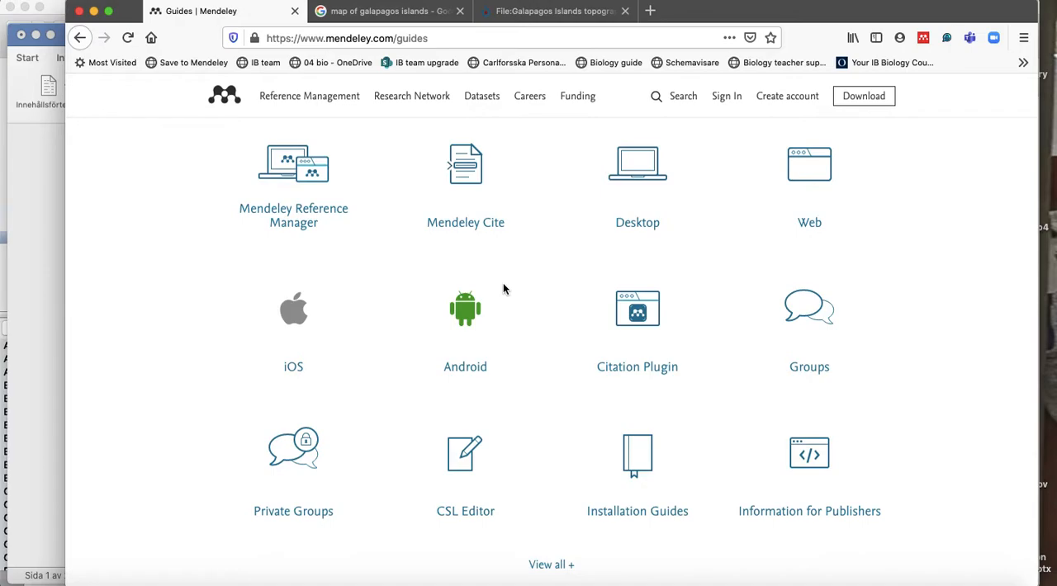
Look over the remaining help guides, then open the Mendeley Reference Manager guide and skim through it.
{"action": "scroll", "coordinate": [504, 288], "scroll_direction": "down", "scroll_amount": 10}
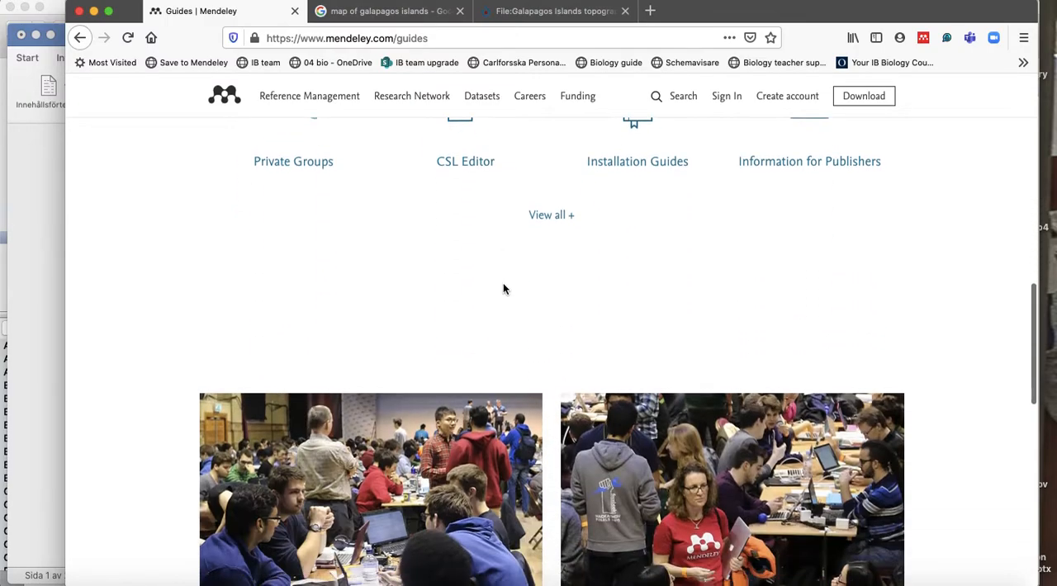
{"action": "scroll", "coordinate": [504, 288], "scroll_direction": "down", "scroll_amount": 4}
{"action": "scroll", "coordinate": [502, 288], "scroll_direction": "up", "scroll_amount": 12}
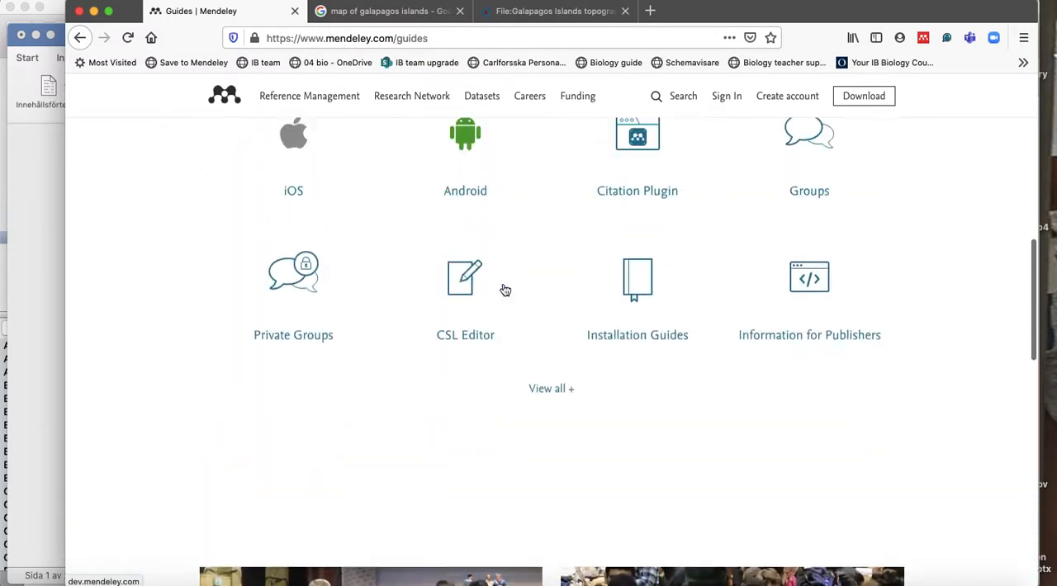
{"action": "left_click", "coordinate": [303, 305]}
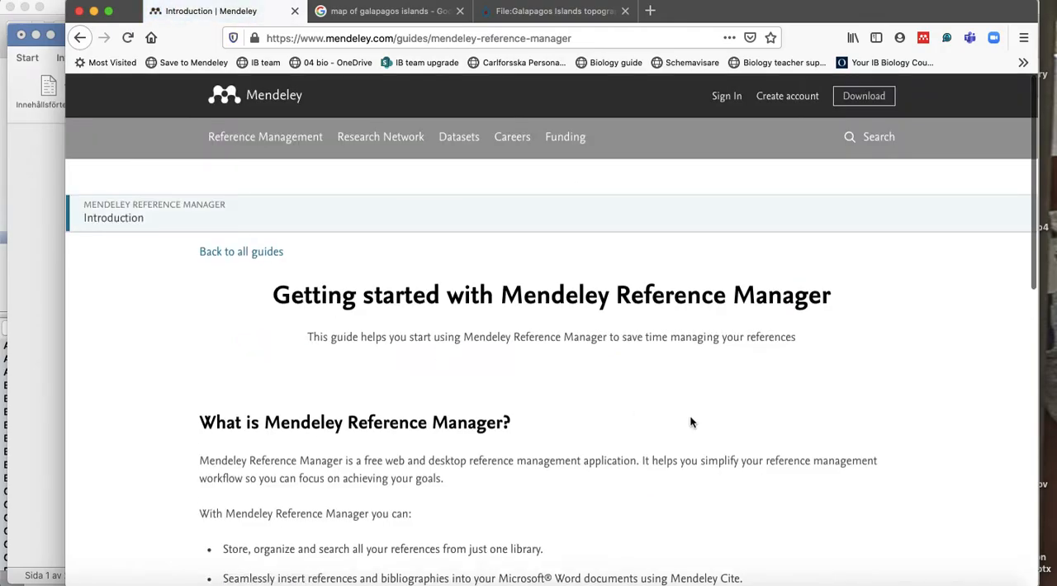
{"action": "scroll", "coordinate": [690, 417], "scroll_direction": "down", "scroll_amount": 4}
{"action": "scroll", "coordinate": [690, 423], "scroll_direction": "down", "scroll_amount": 5}
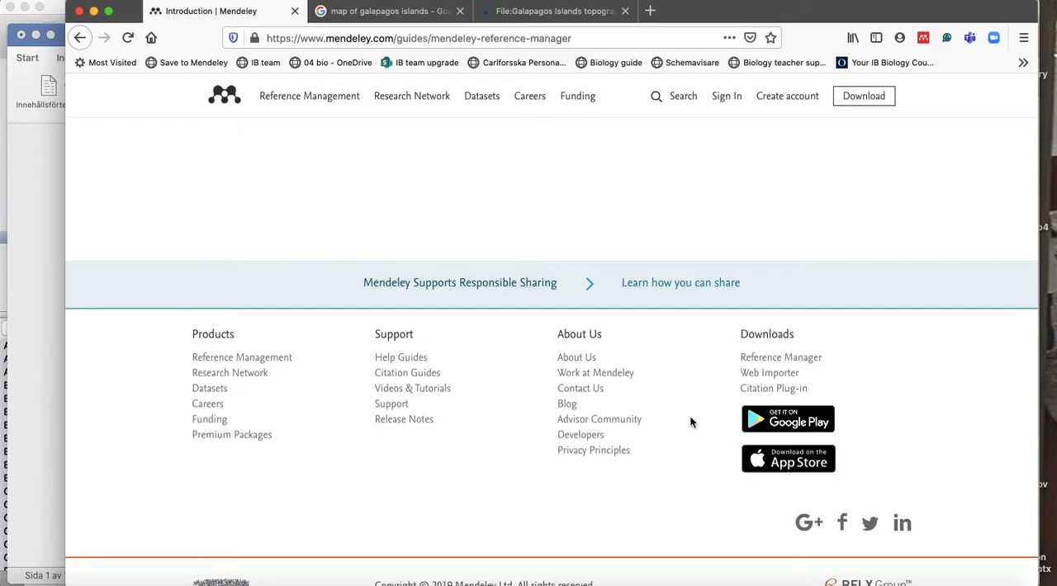
Open the school's ManageBac site in the current browser tab from the suggestions for "mana".
{"action": "left_click", "coordinate": [479, 38]}
{"action": "type", "text": "managebac.com/"}
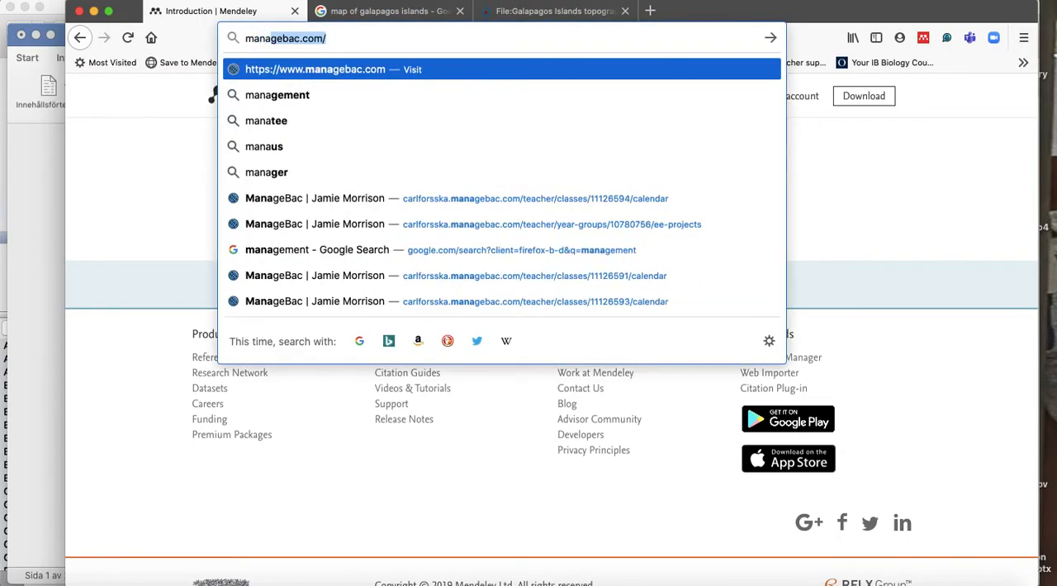
{"action": "key", "text": "Down"}
{"action": "key", "text": "Down"}
{"action": "key", "text": "Down"}
{"action": "key", "text": "Down"}
{"action": "key", "text": "Down"}
{"action": "key", "text": "Return"}
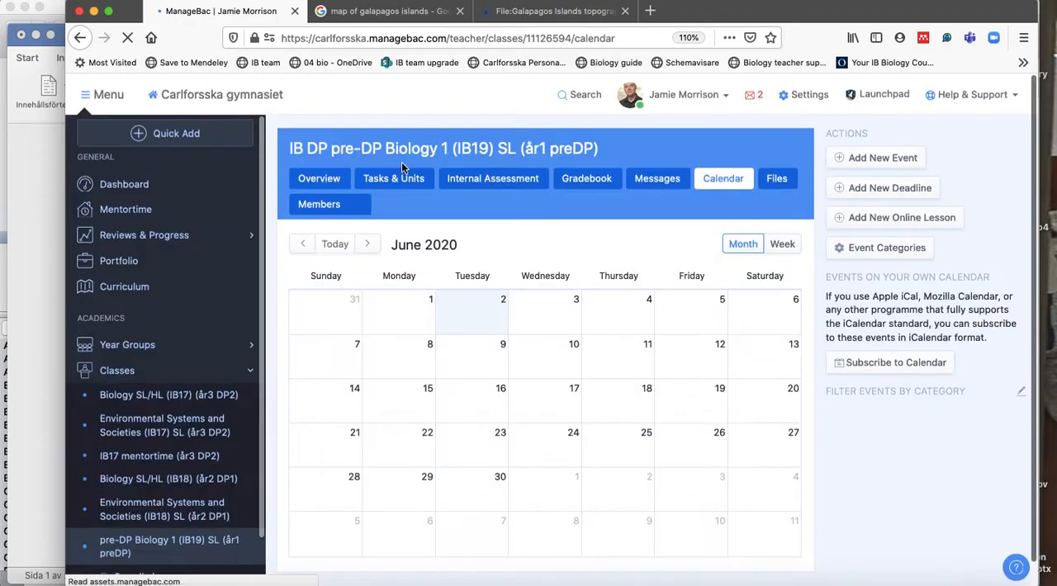
Go to the IB19 (år1 preDP) year group's files and open the Referencing resource folder inside Extended Essay.
{"action": "left_click", "coordinate": [204, 353]}
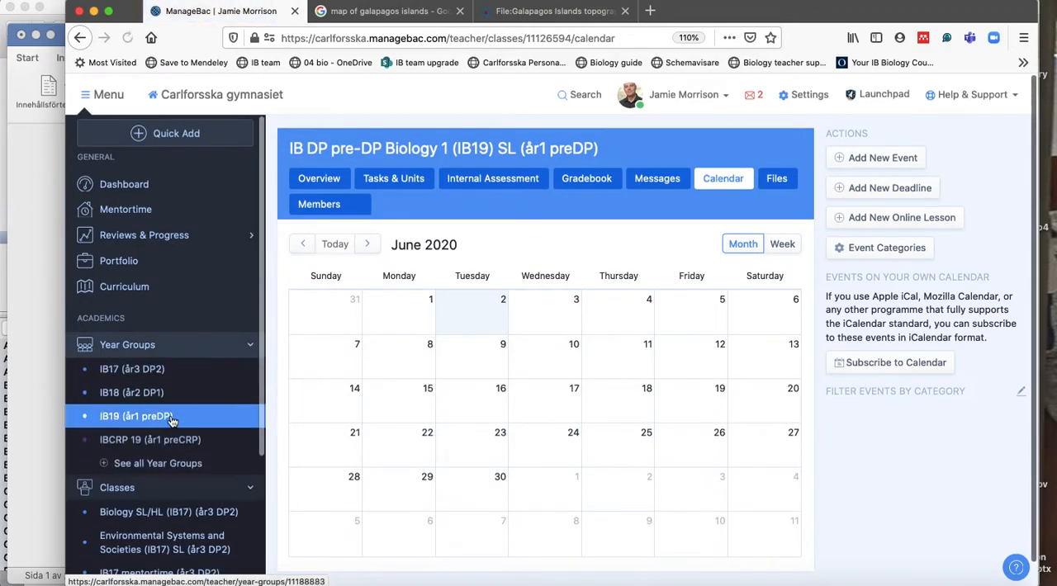
{"action": "left_click", "coordinate": [168, 421]}
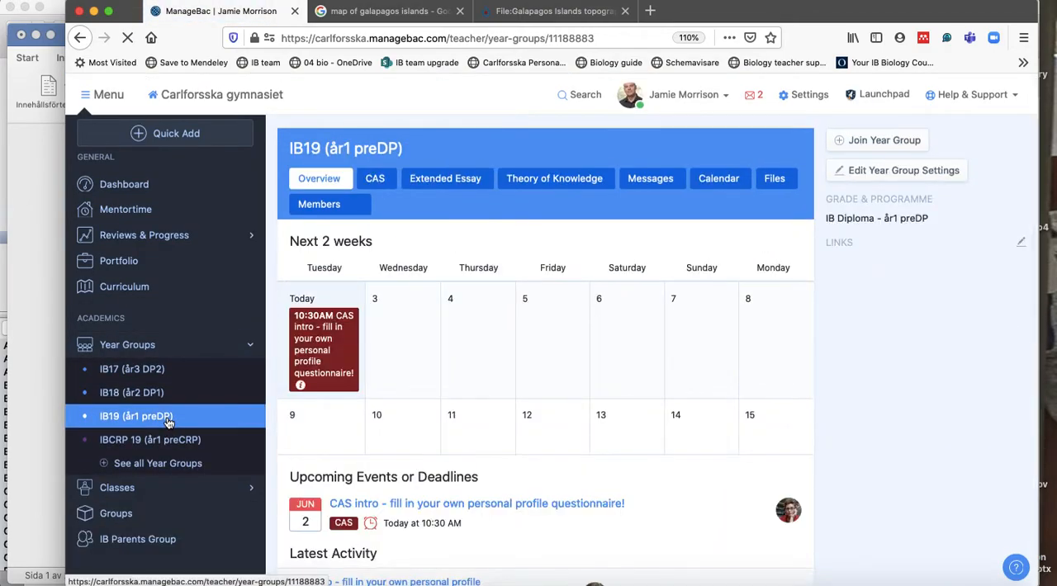
{"action": "left_click", "coordinate": [780, 181]}
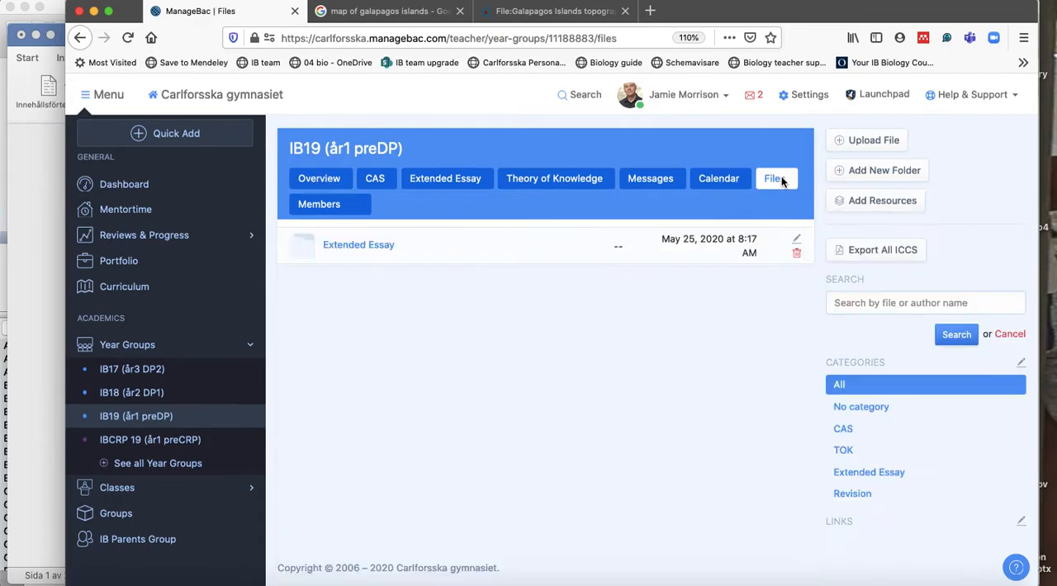
{"action": "left_click", "coordinate": [377, 246]}
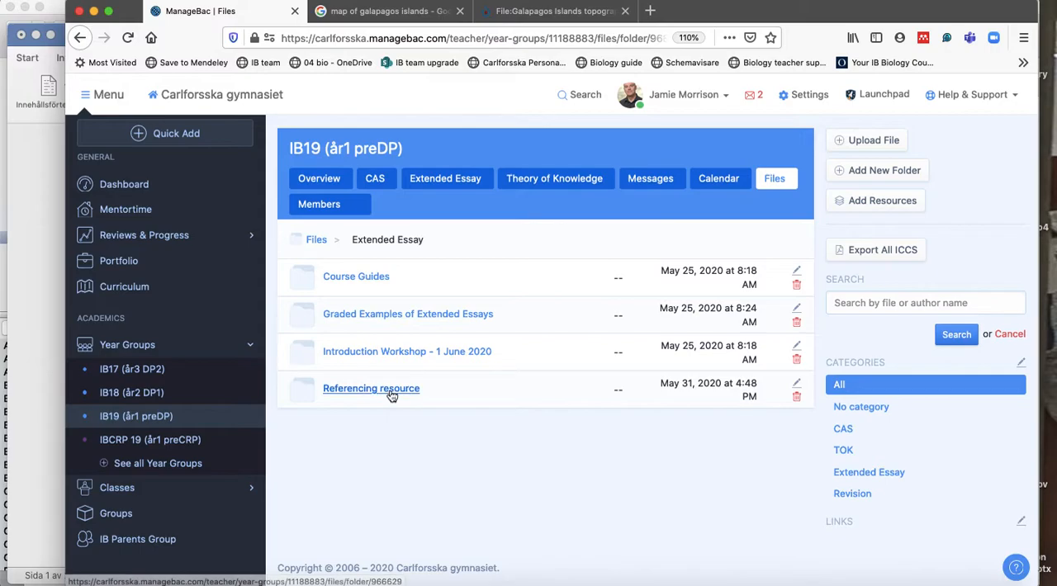
{"action": "left_click", "coordinate": [390, 393]}
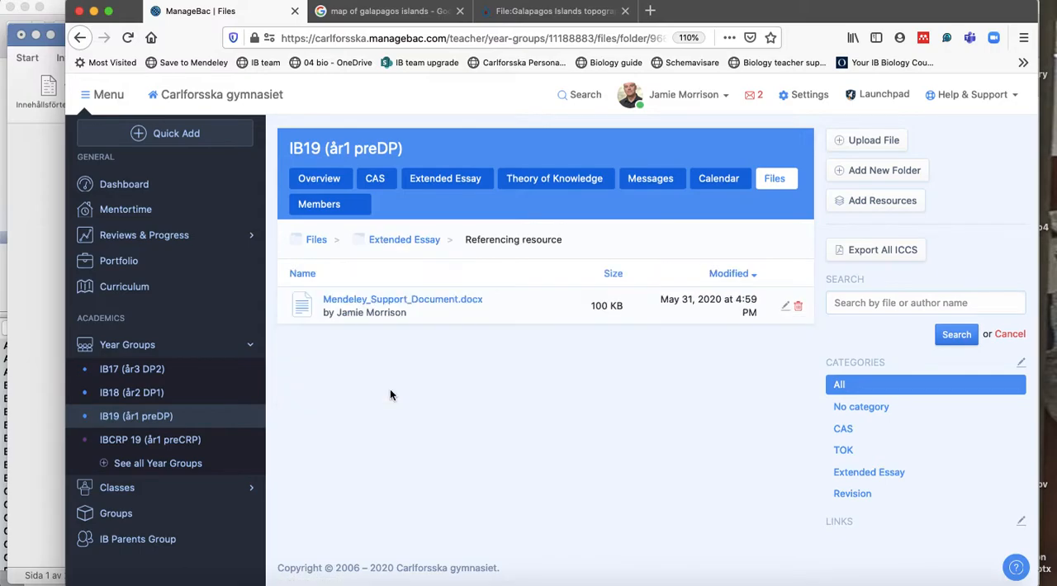
Switch to Word, open the recent Mendeley Support Document and read through its referencing examples and step-by-step download guide.
{"action": "left_click", "coordinate": [438, 303]}
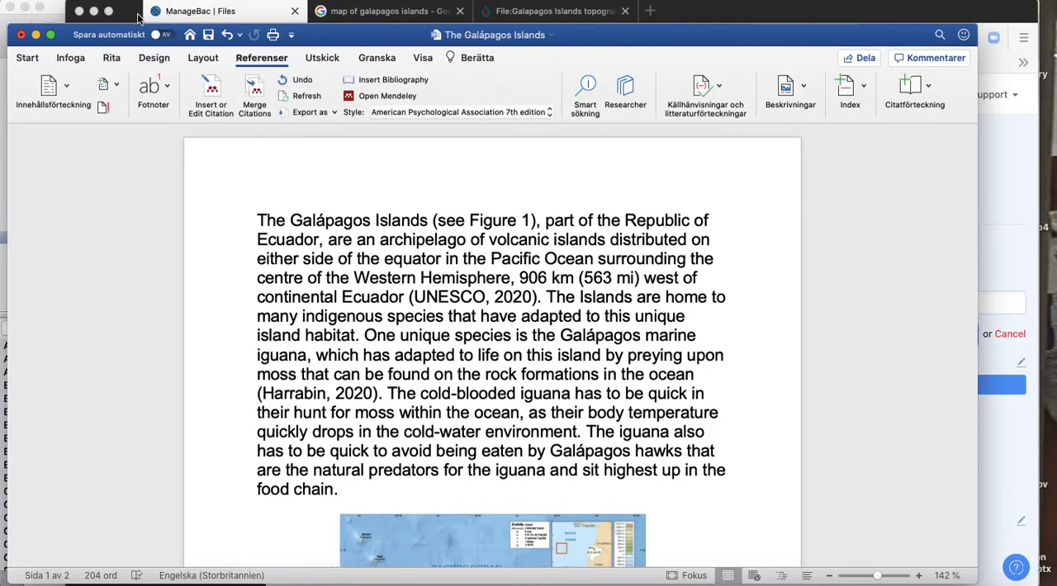
{"action": "left_click", "coordinate": [92, 0]}
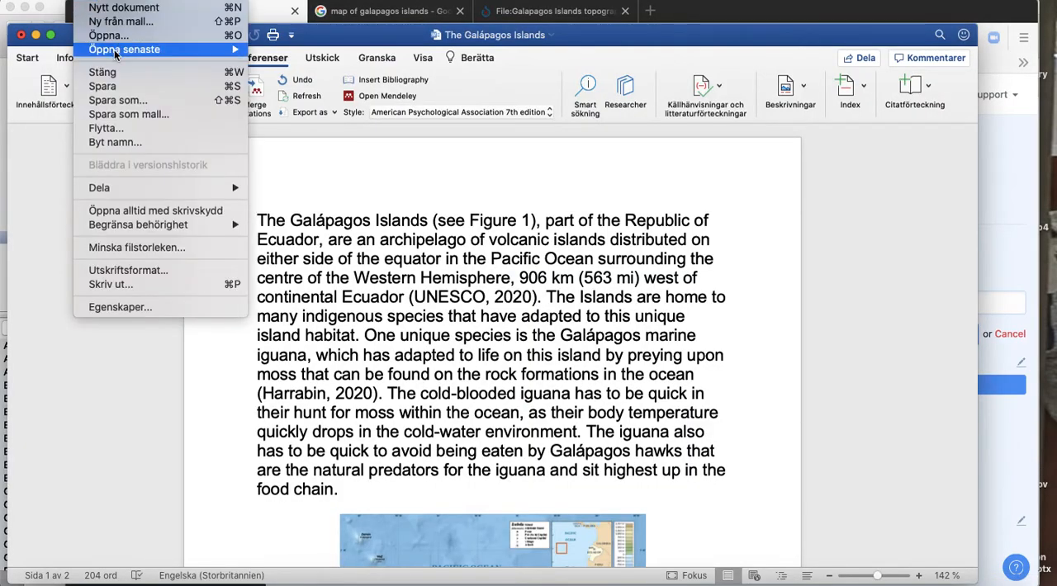
{"action": "mouse_move", "coordinate": [116, 55]}
{"action": "left_click", "coordinate": [365, 91]}
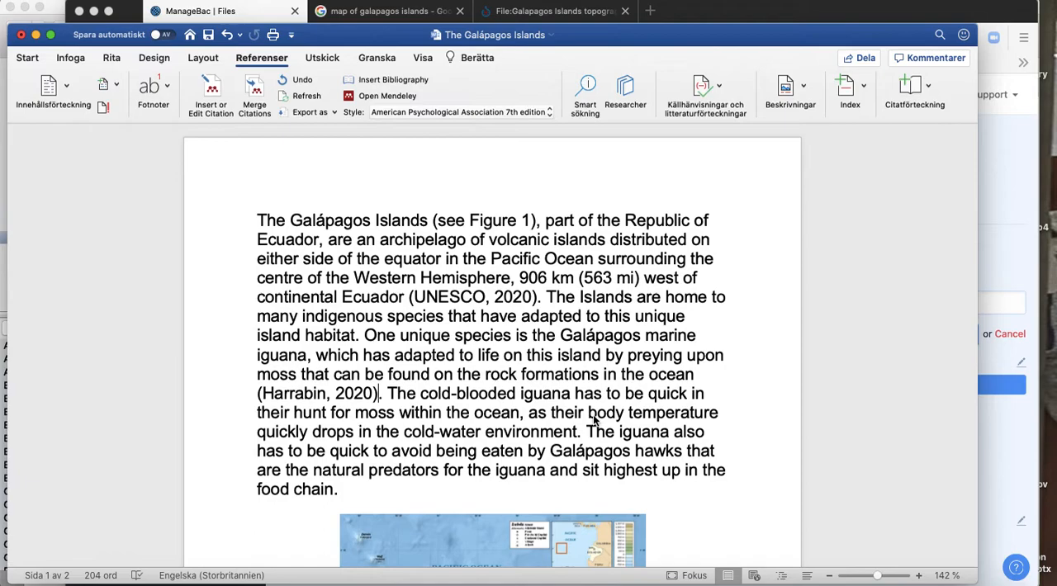
{"action": "scroll", "coordinate": [593, 415], "scroll_direction": "down", "scroll_amount": 8}
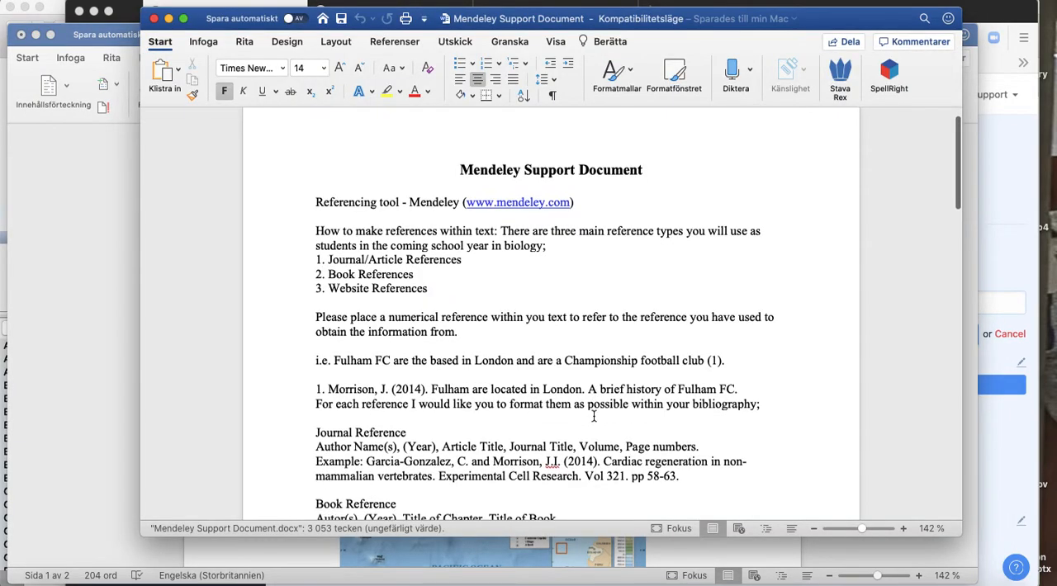
{"action": "scroll", "coordinate": [593, 416], "scroll_direction": "down", "scroll_amount": 5}
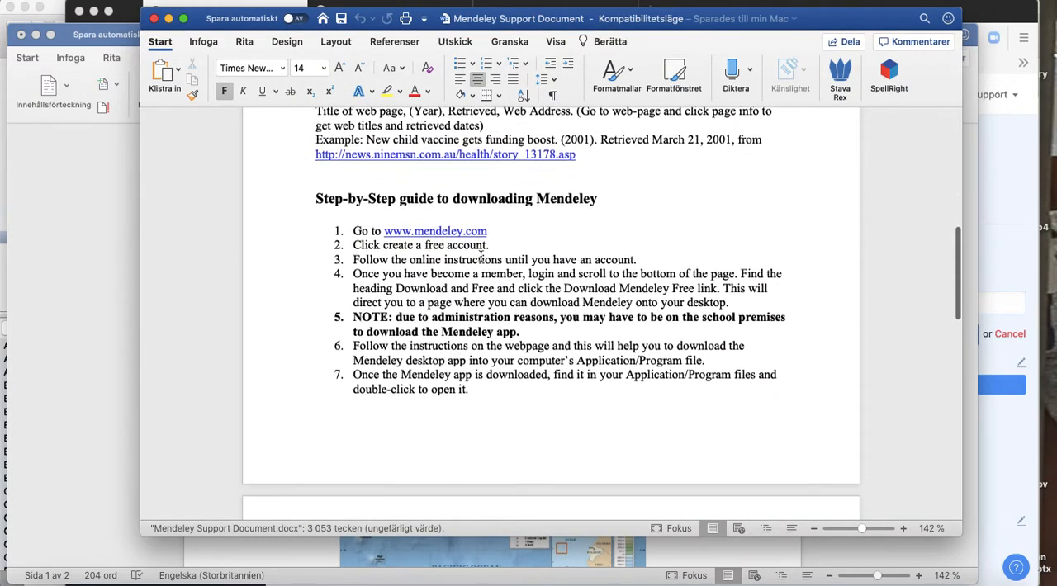
{"action": "scroll", "coordinate": [553, 402], "scroll_direction": "down", "scroll_amount": 4}
{"action": "scroll", "coordinate": [553, 402], "scroll_direction": "down", "scroll_amount": 6}
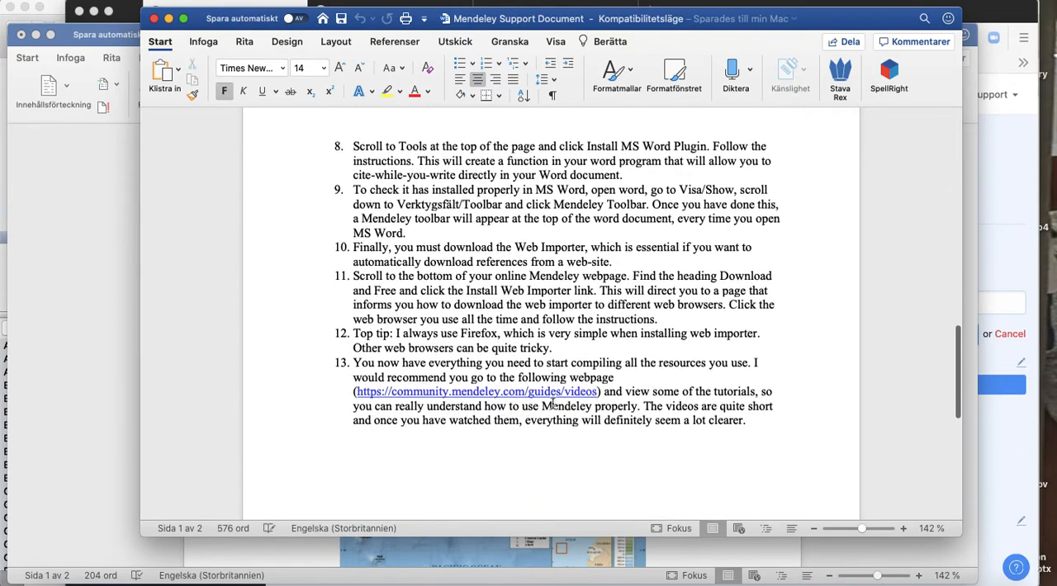
Follow the guides/videos link in the support document's step 13 and look through the full expanded list of help guides.
{"action": "left_click", "coordinate": [544, 364]}
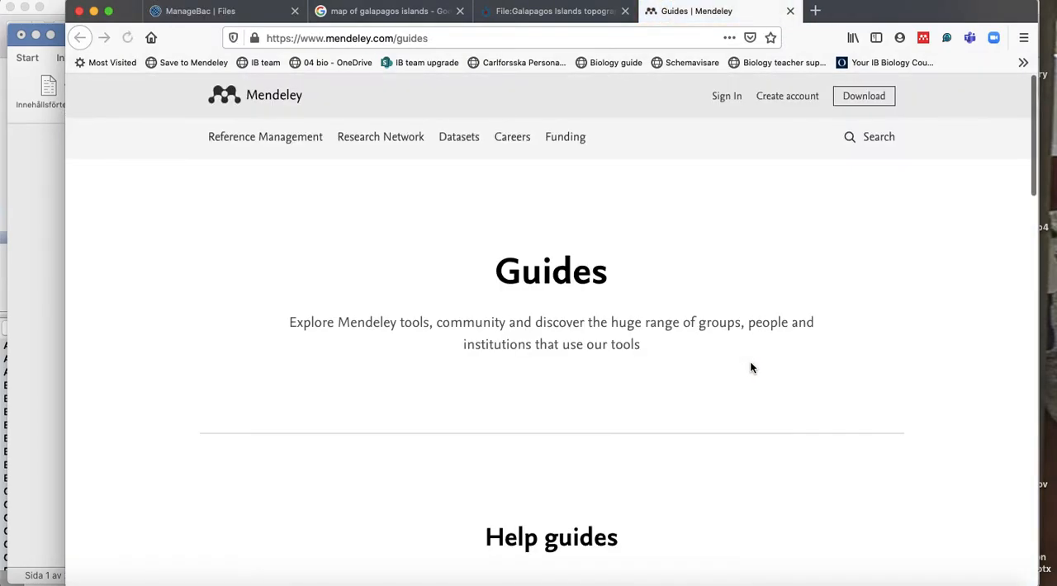
{"action": "scroll", "coordinate": [750, 367], "scroll_direction": "down", "scroll_amount": 5}
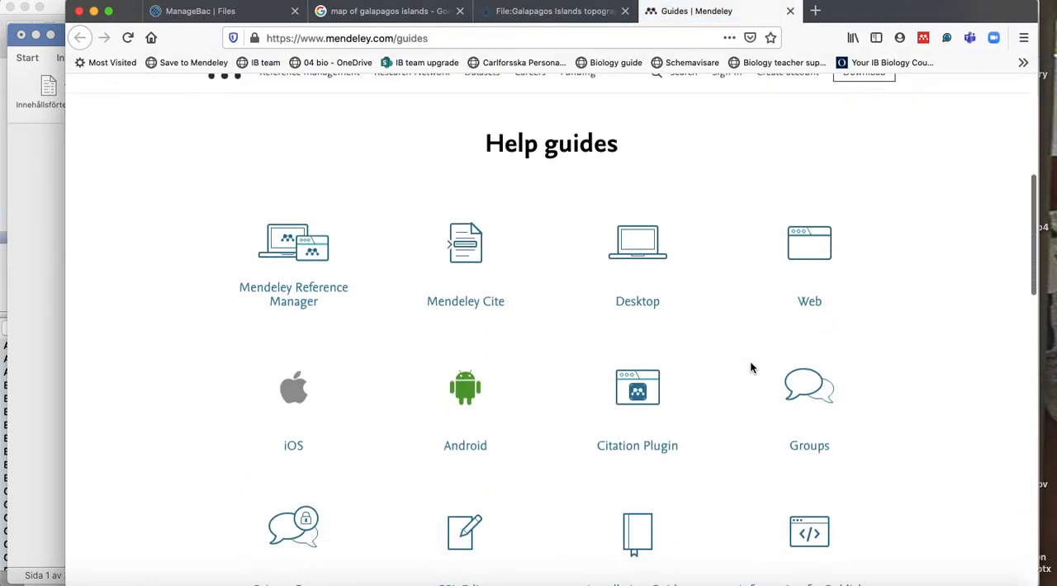
{"action": "scroll", "coordinate": [750, 365], "scroll_direction": "up", "scroll_amount": 5}
{"action": "scroll", "coordinate": [635, 392], "scroll_direction": "down", "scroll_amount": 2}
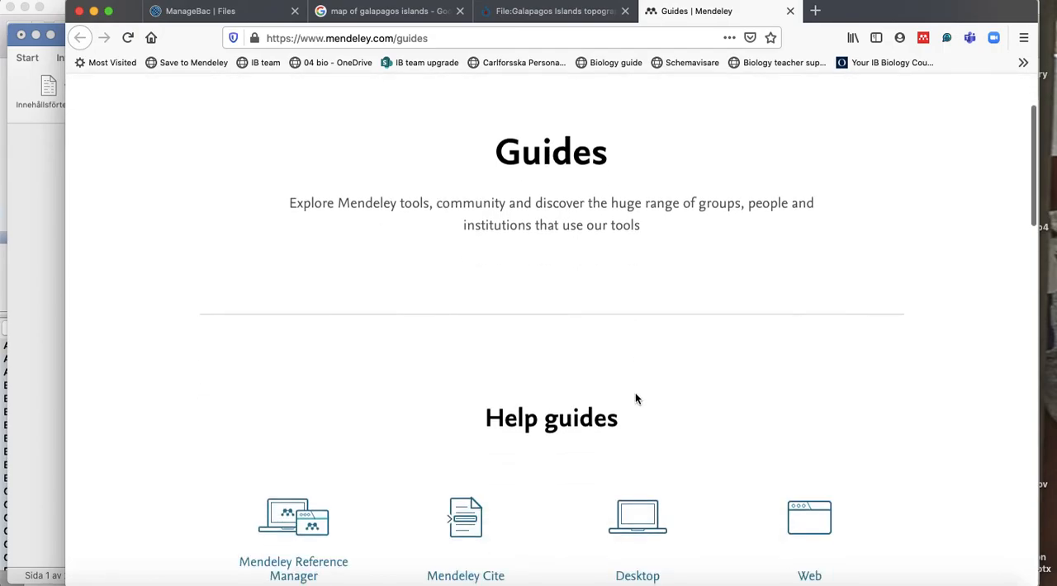
{"action": "scroll", "coordinate": [635, 395], "scroll_direction": "down", "scroll_amount": 2}
{"action": "scroll", "coordinate": [637, 400], "scroll_direction": "down", "scroll_amount": 8}
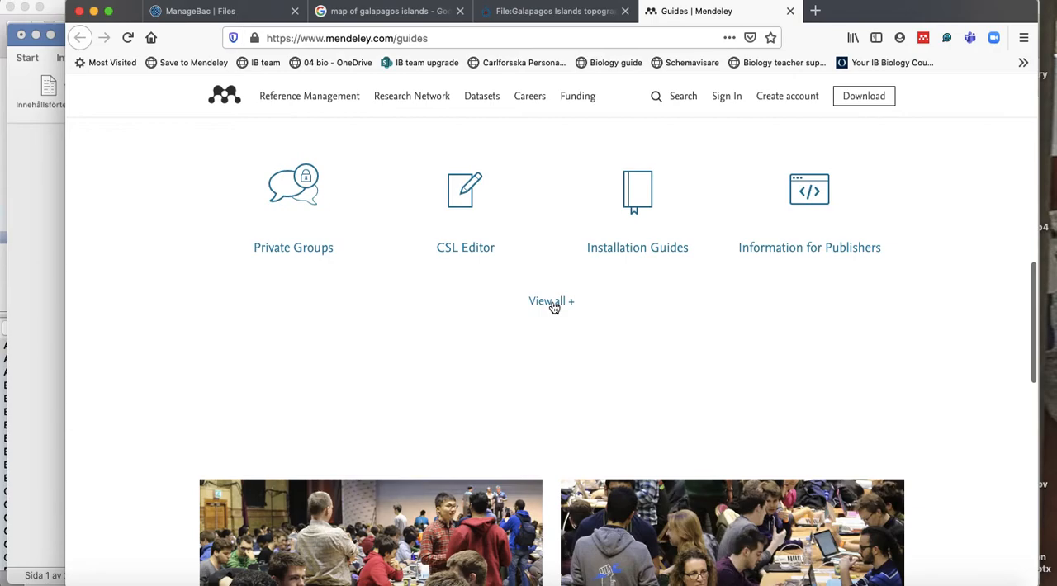
{"action": "left_click", "coordinate": [551, 301]}
{"action": "scroll", "coordinate": [692, 334], "scroll_direction": "down", "scroll_amount": 1}
{"action": "scroll", "coordinate": [691, 335], "scroll_direction": "down", "scroll_amount": 1}
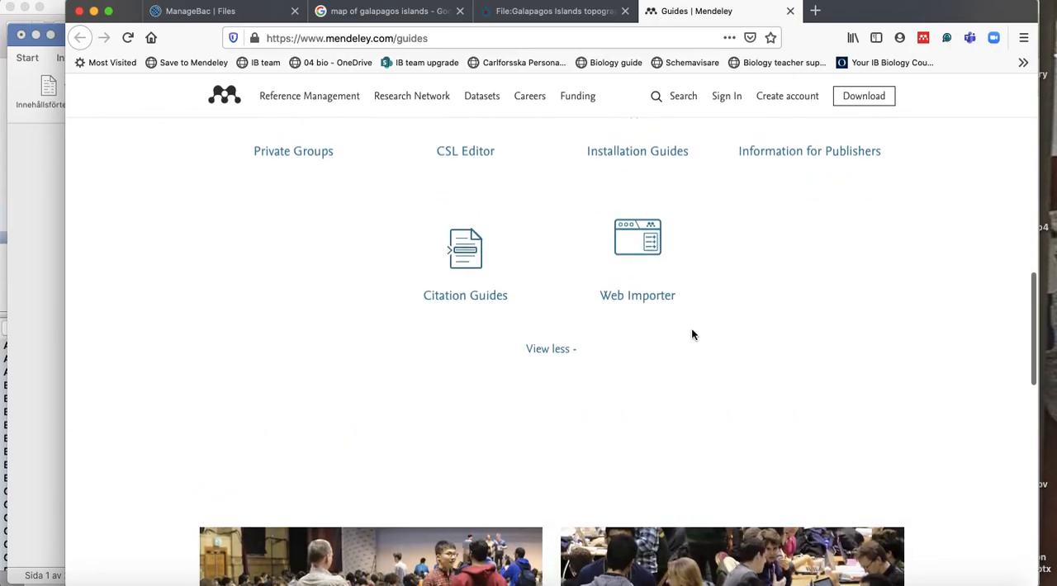
{"action": "scroll", "coordinate": [691, 334], "scroll_direction": "up", "scroll_amount": 6}
{"action": "scroll", "coordinate": [691, 333], "scroll_direction": "up", "scroll_amount": 5}
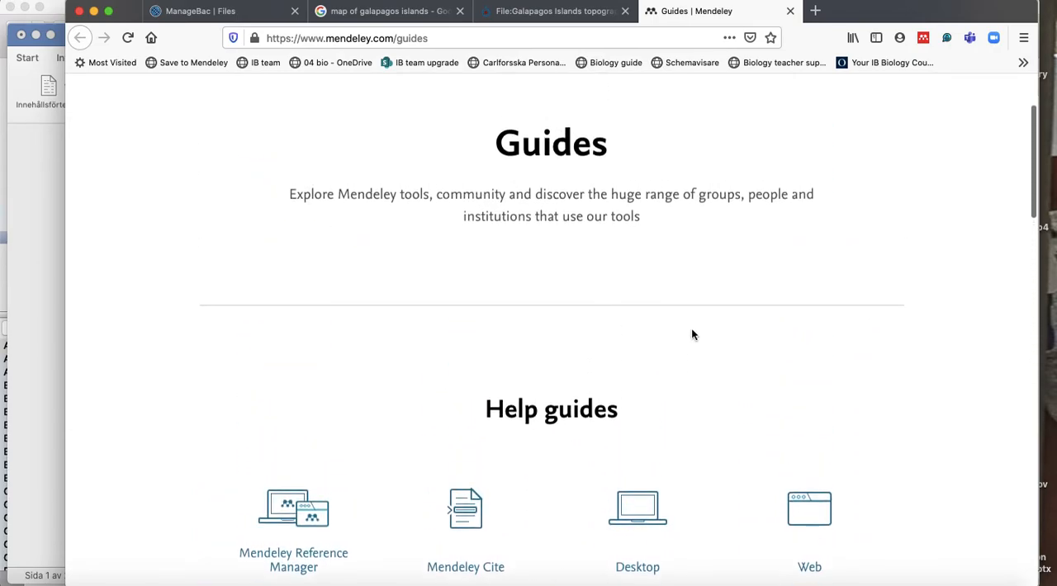
Close the Mendeley Guides tab, switch to Word and close the Mendeley Support Document to return to the Galápagos Islands document.
{"action": "left_click", "coordinate": [790, 11]}
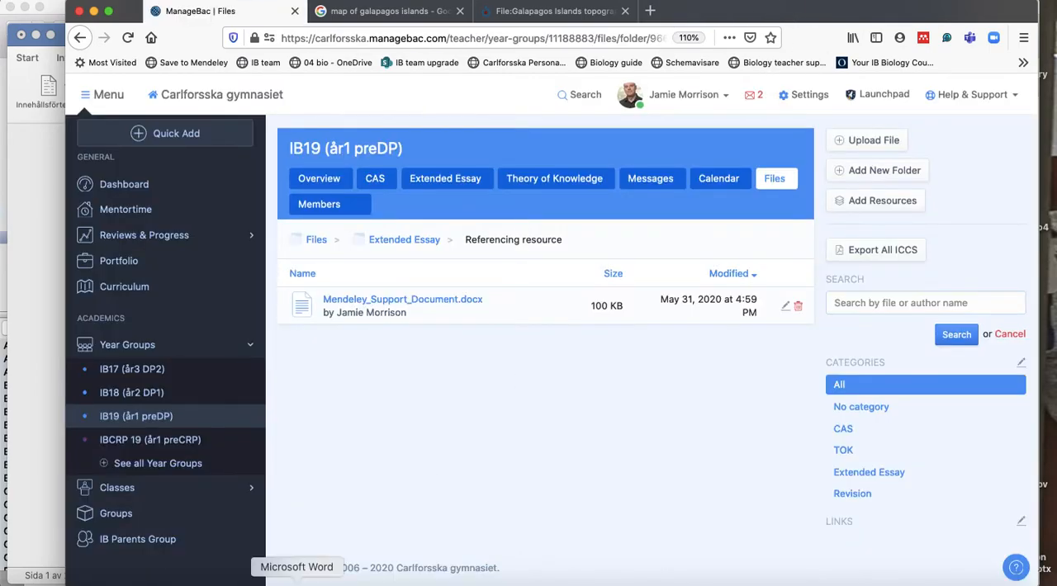
{"action": "left_click", "coordinate": [346, 570]}
{"action": "key", "text": "super+w"}
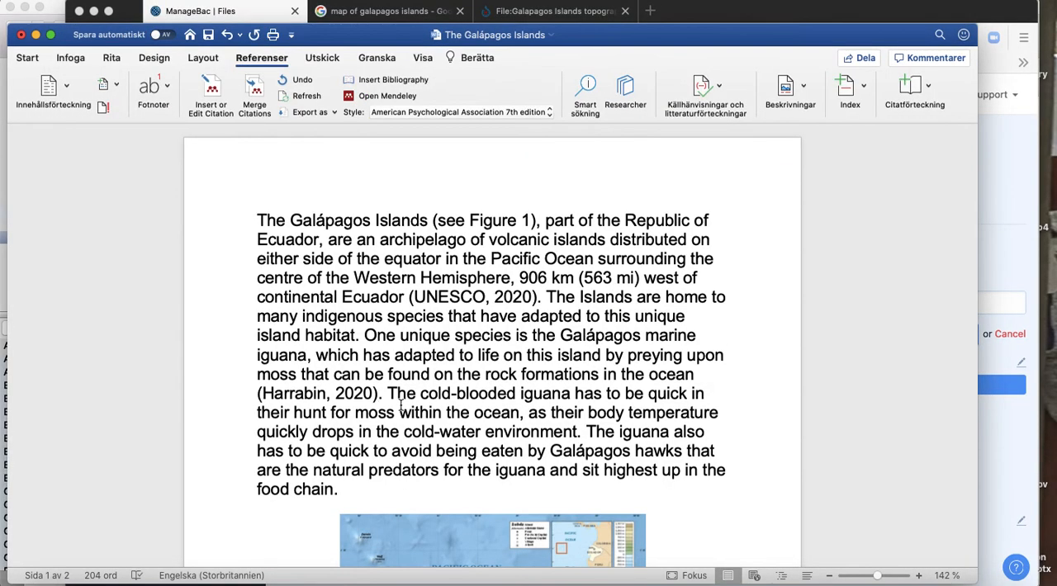